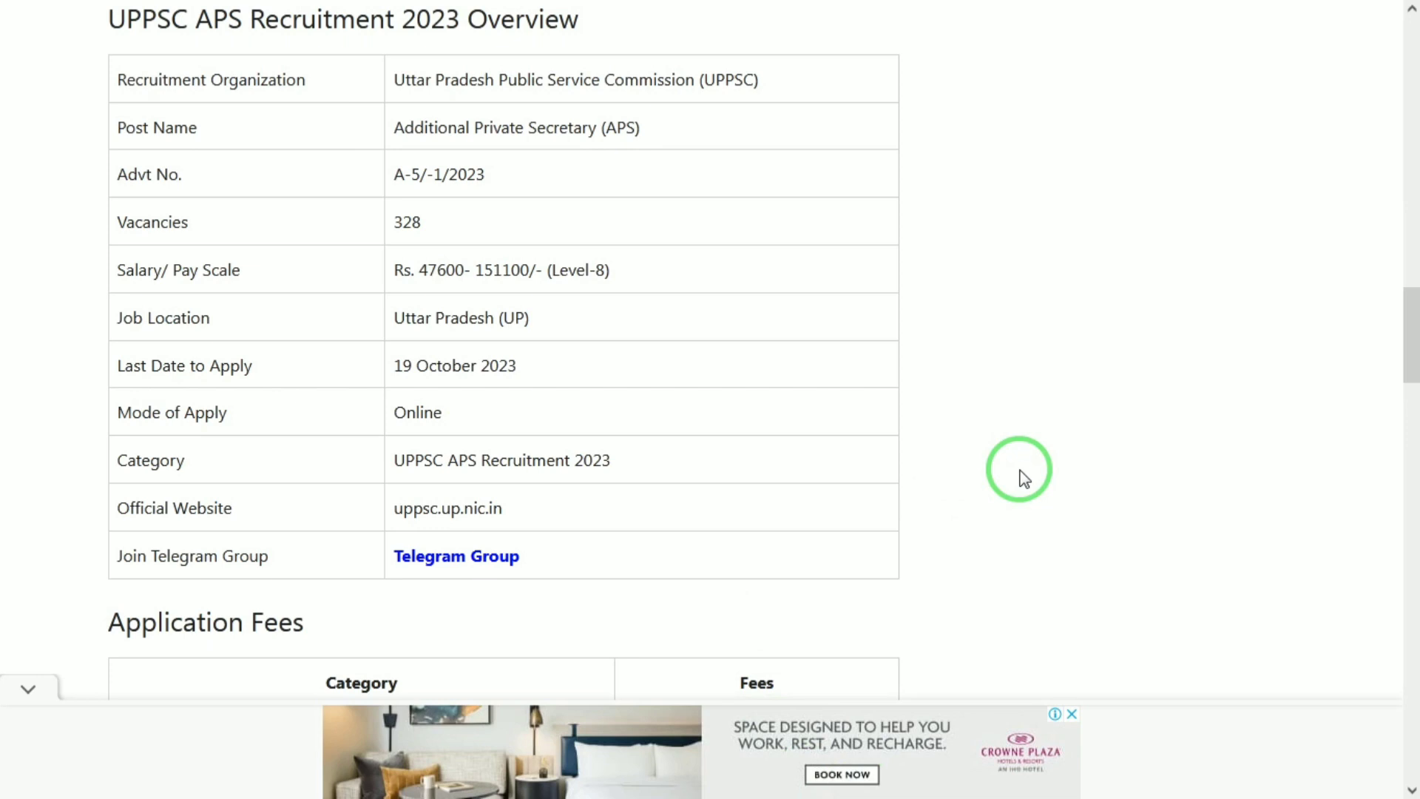
# Step: Scroll the haryanajobs.in UPPSC APS 2023 article past fees, dates and eligibility to How to Apply
pyautogui.scroll(-3, 1020, 471)
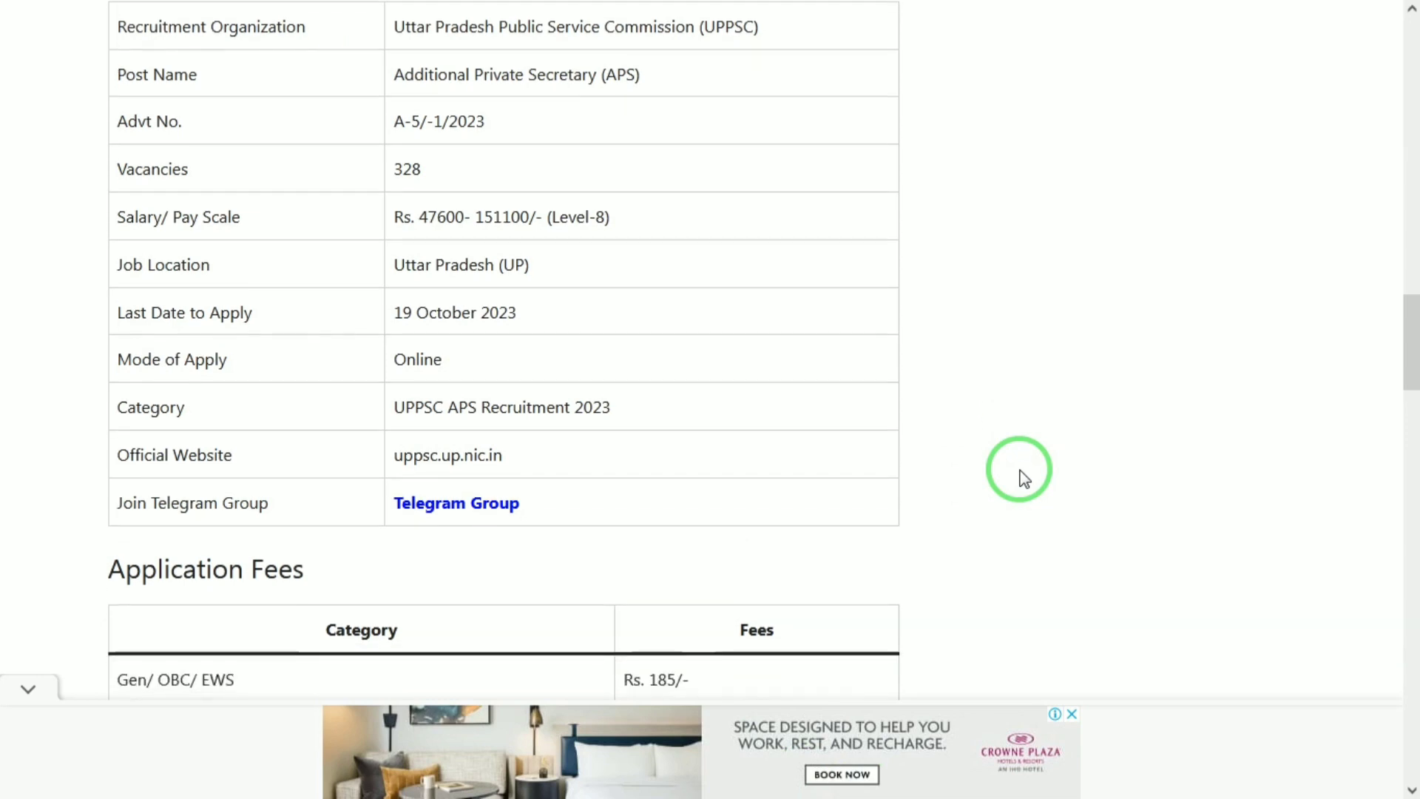
pyautogui.scroll(-1, 1023, 477)
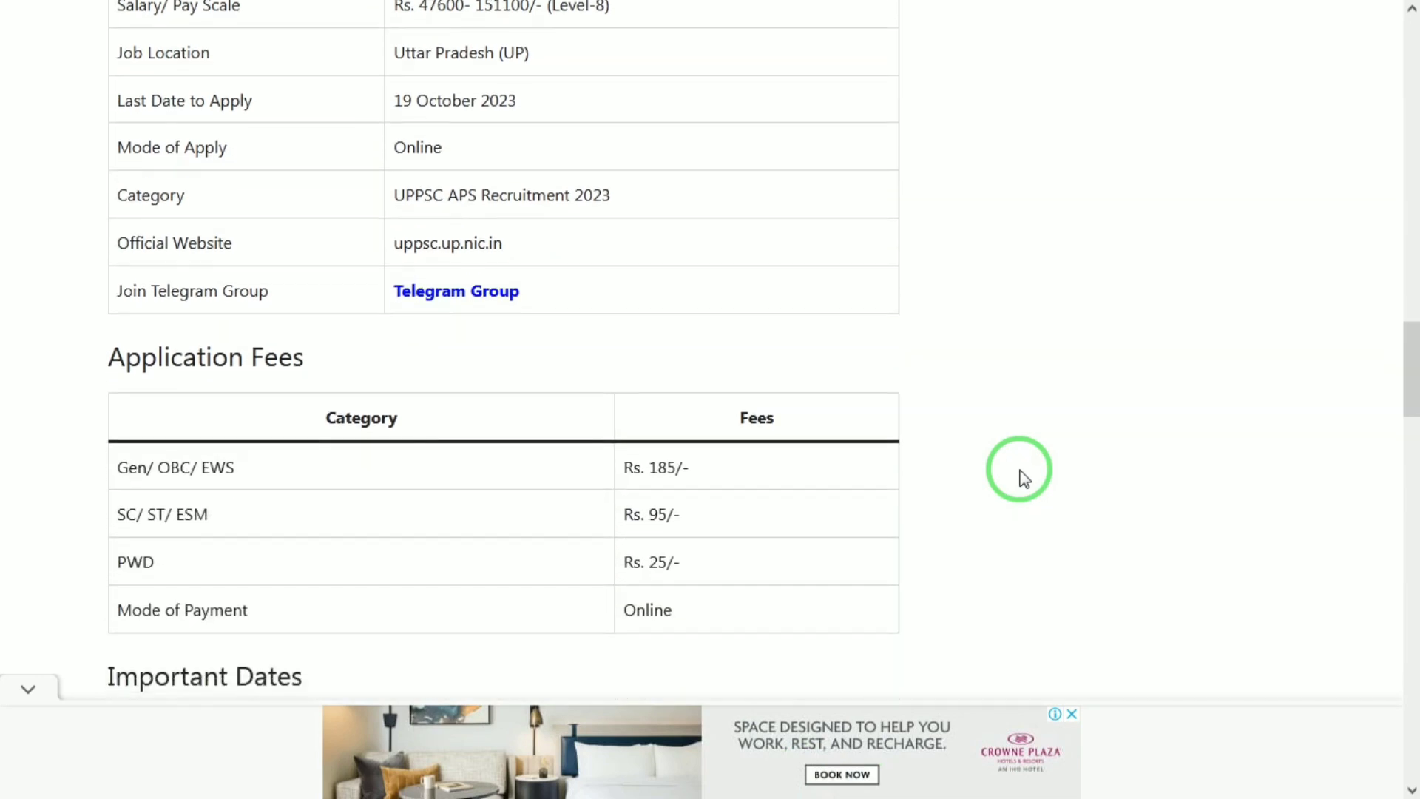
pyautogui.scroll(-2, 1023, 478)
pyautogui.scroll(-1, 1023, 477)
pyautogui.scroll(-1, 1023, 477)
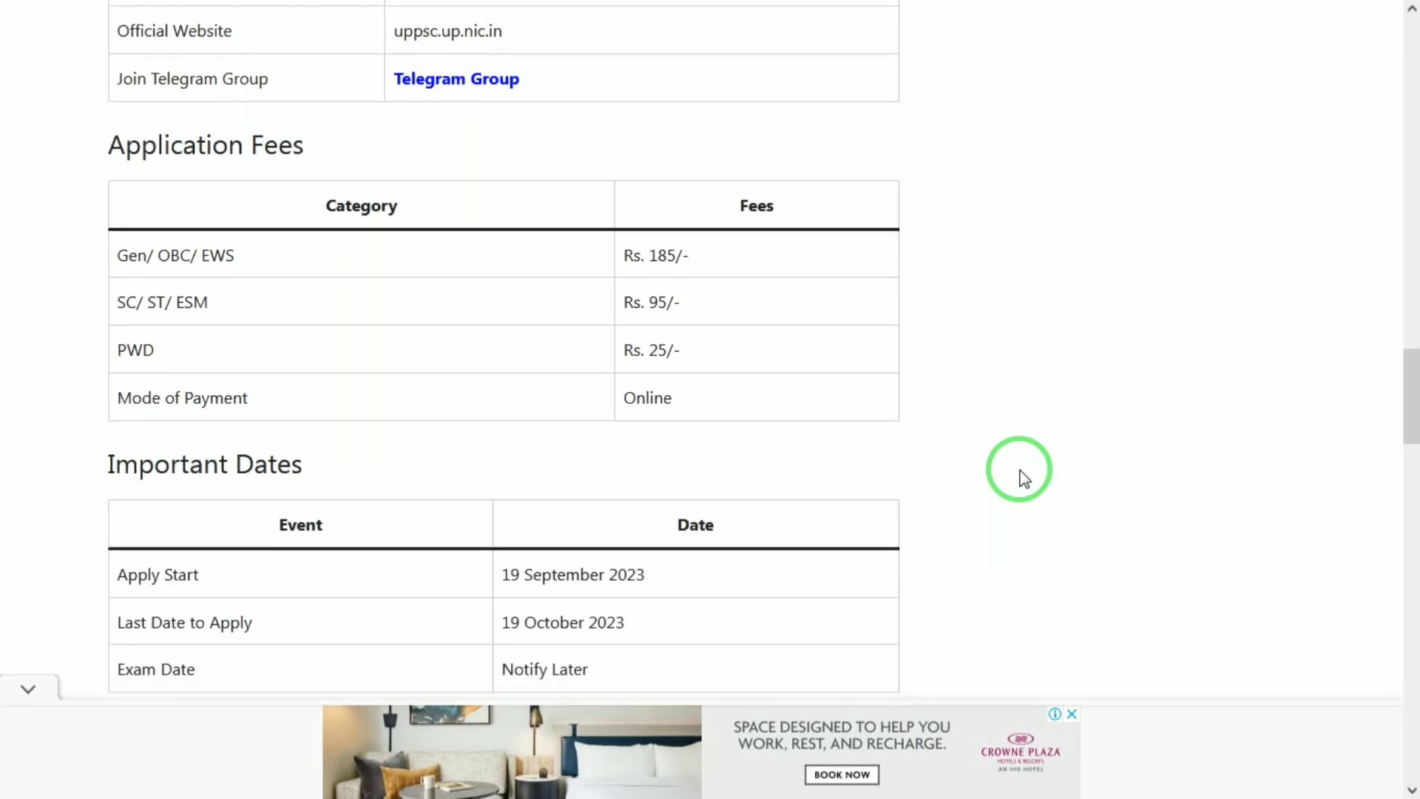
pyautogui.scroll(-1, 1023, 477)
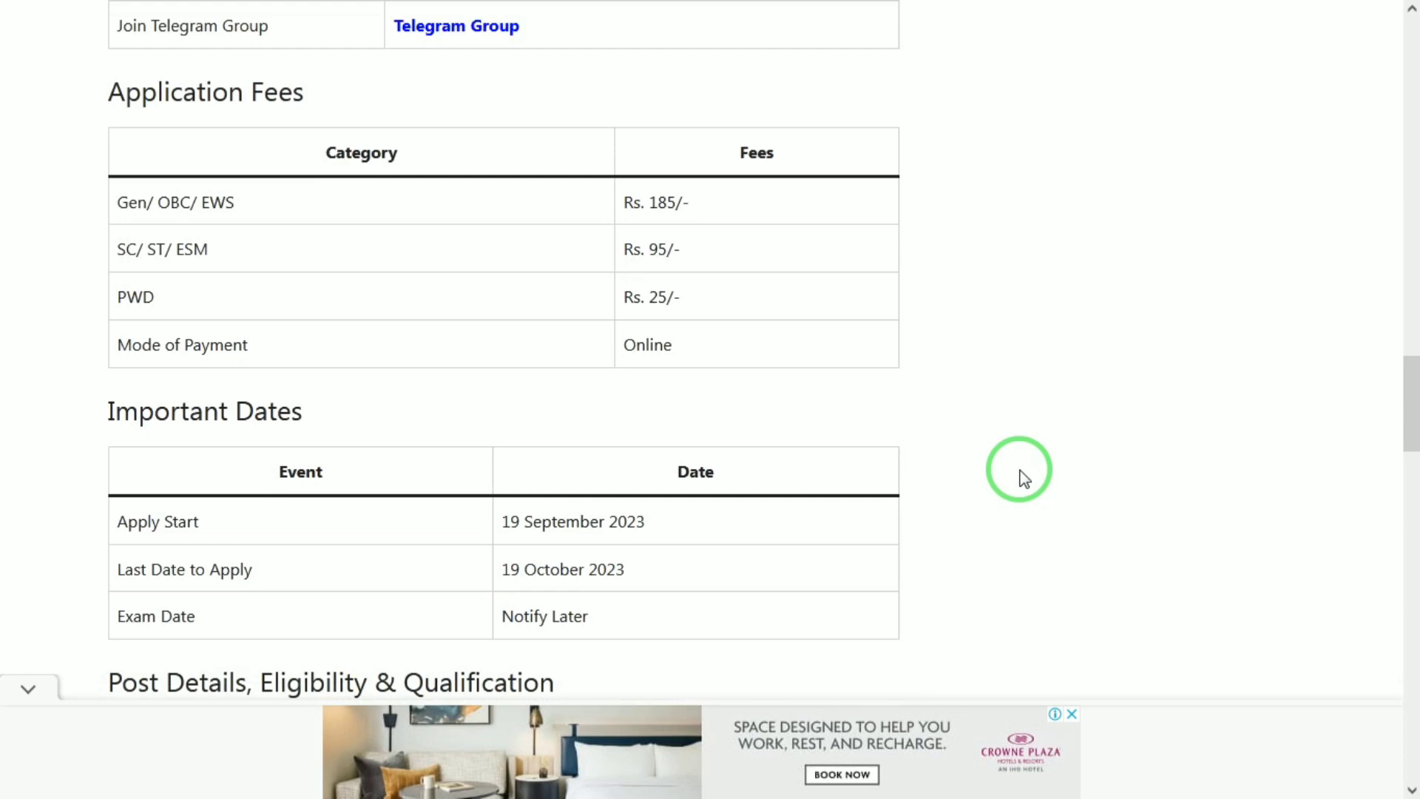
pyautogui.scroll(-2, 1023, 477)
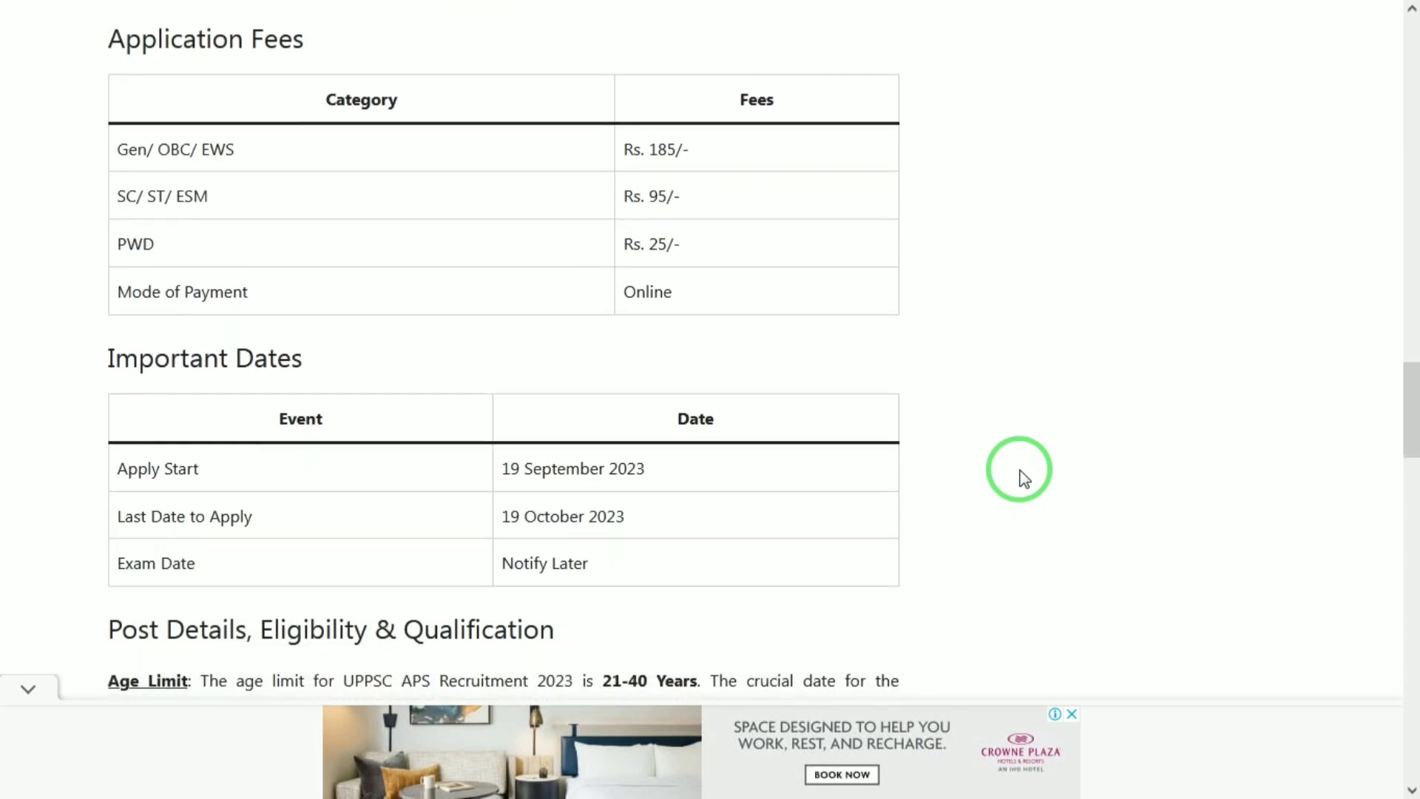
pyautogui.scroll(-3, 1023, 478)
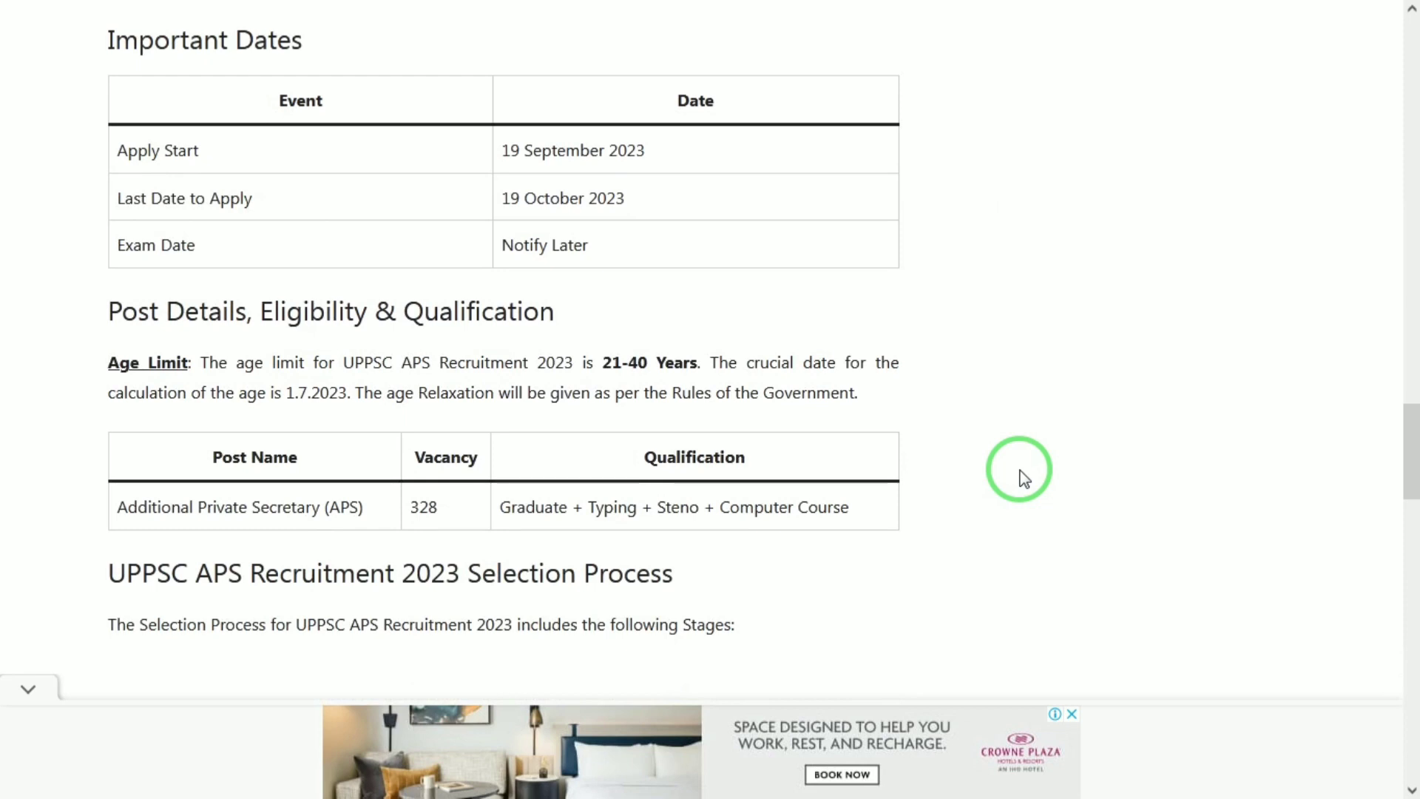
pyautogui.scroll(-1, 1023, 477)
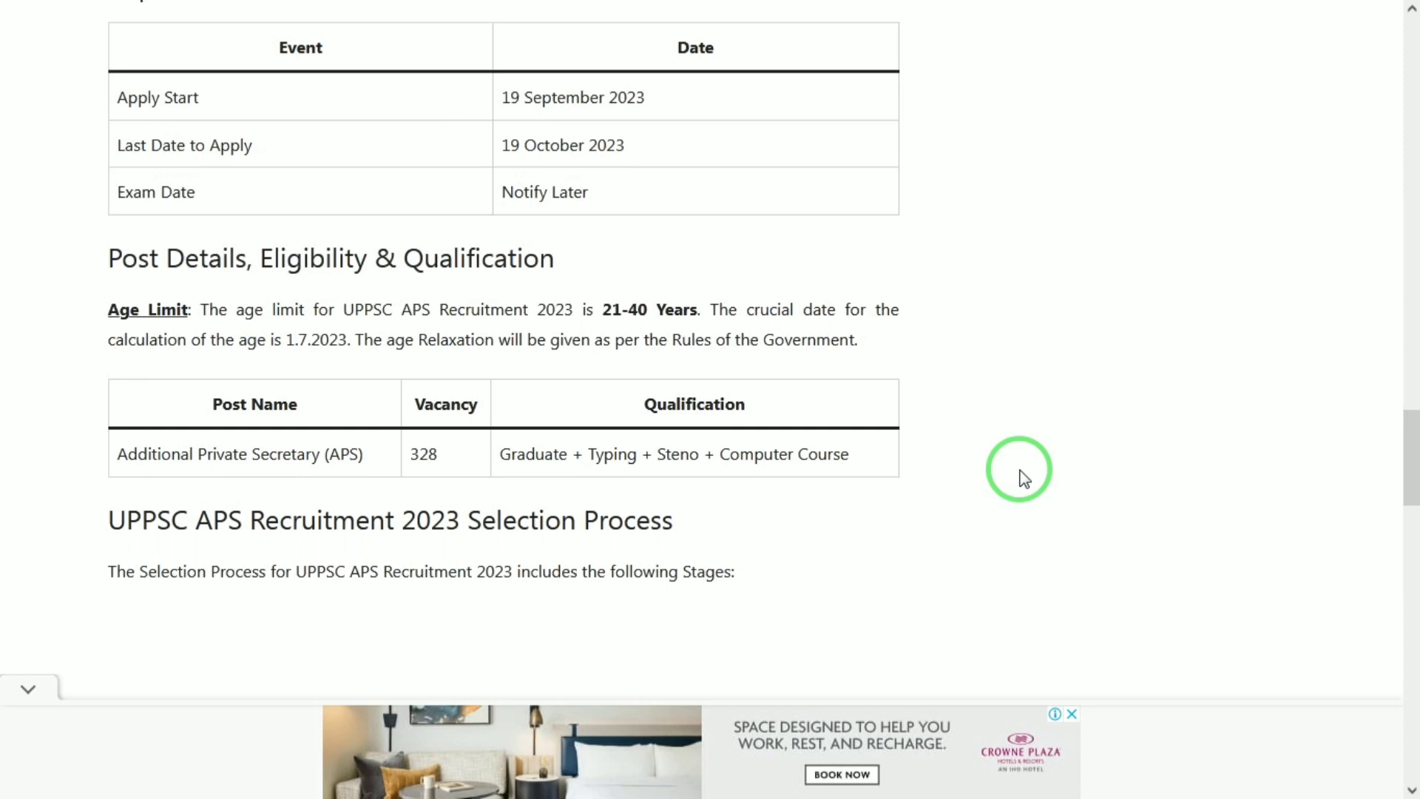
pyautogui.scroll(-1, 1023, 477)
pyautogui.scroll(-3, 1023, 477)
pyautogui.scroll(-5, 1023, 477)
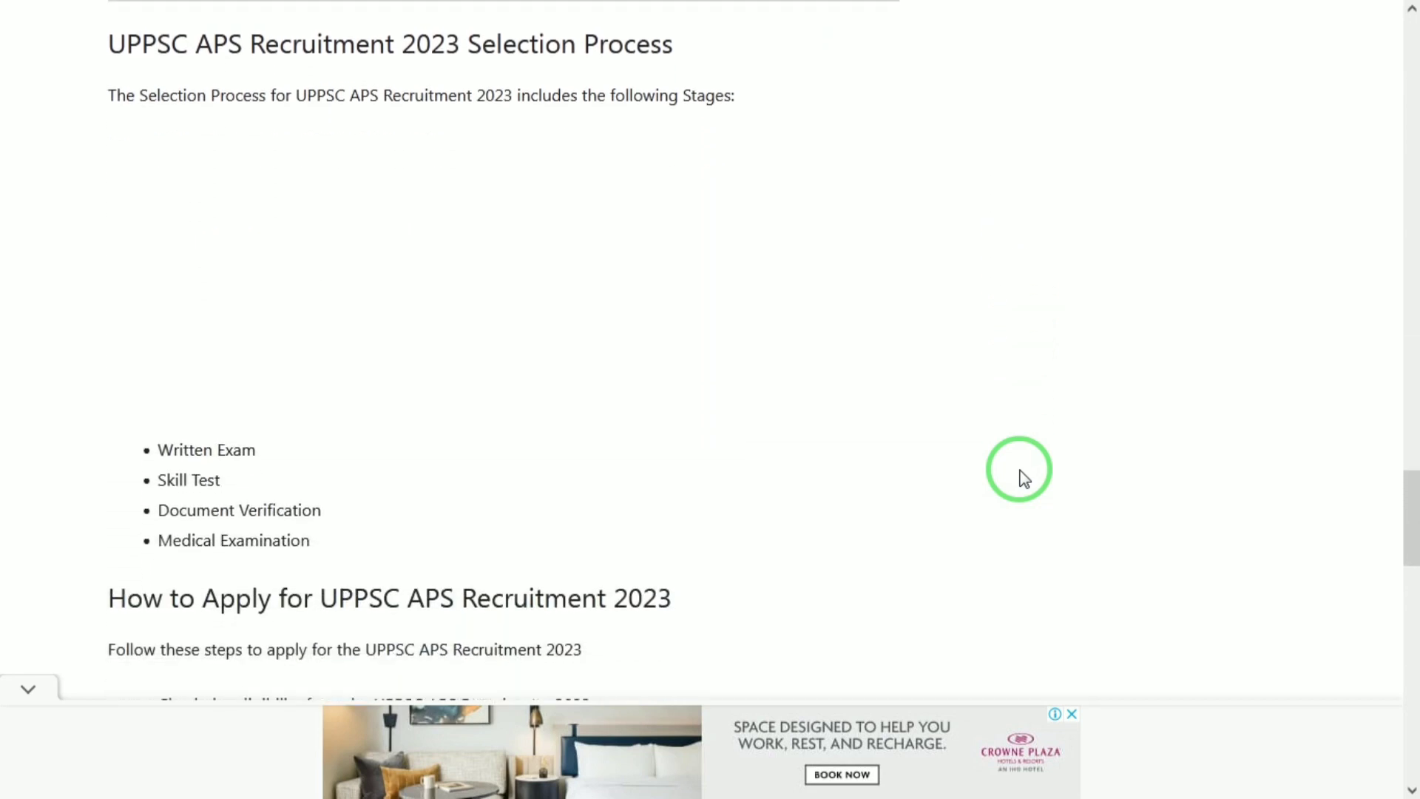
pyautogui.scroll(-2, 1023, 477)
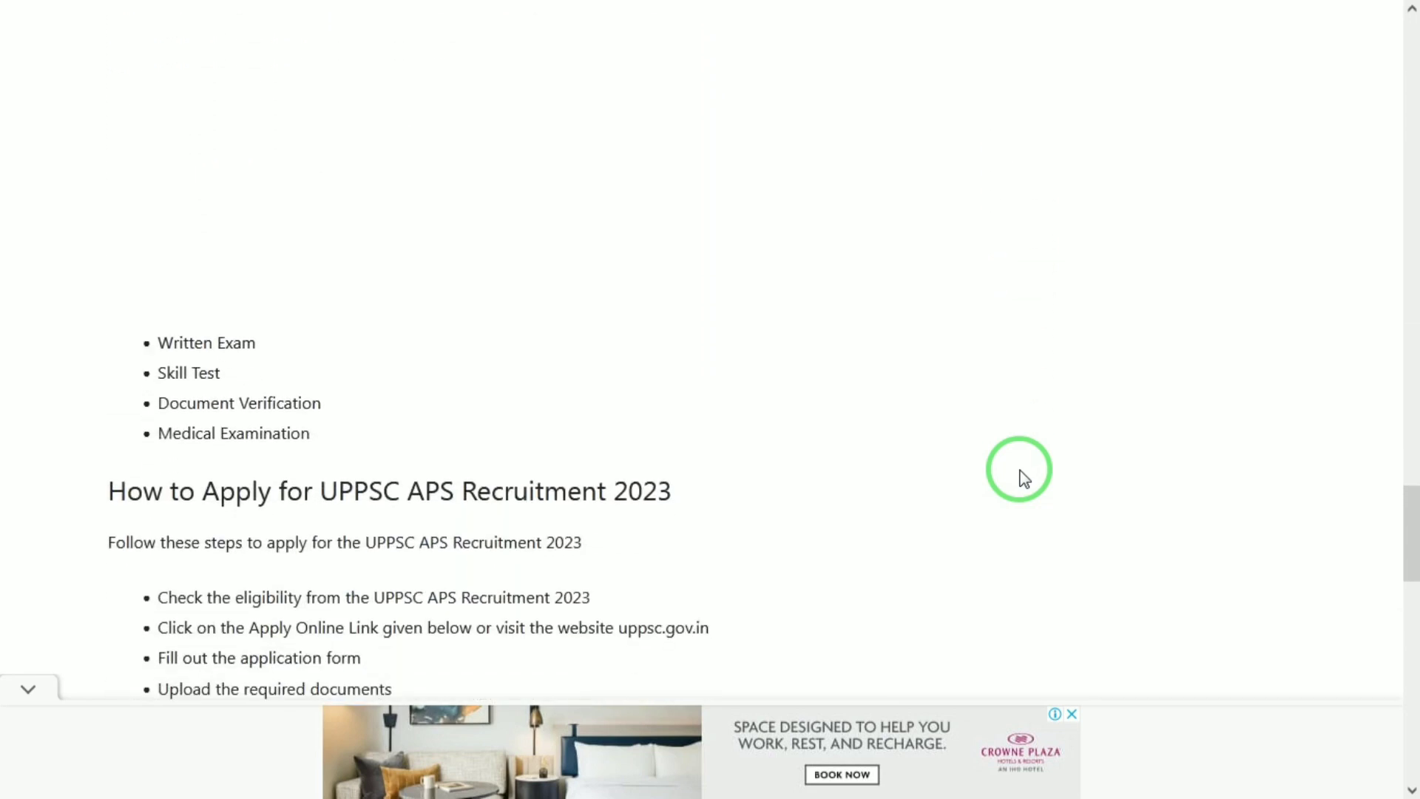
pyautogui.scroll(-3, 1023, 477)
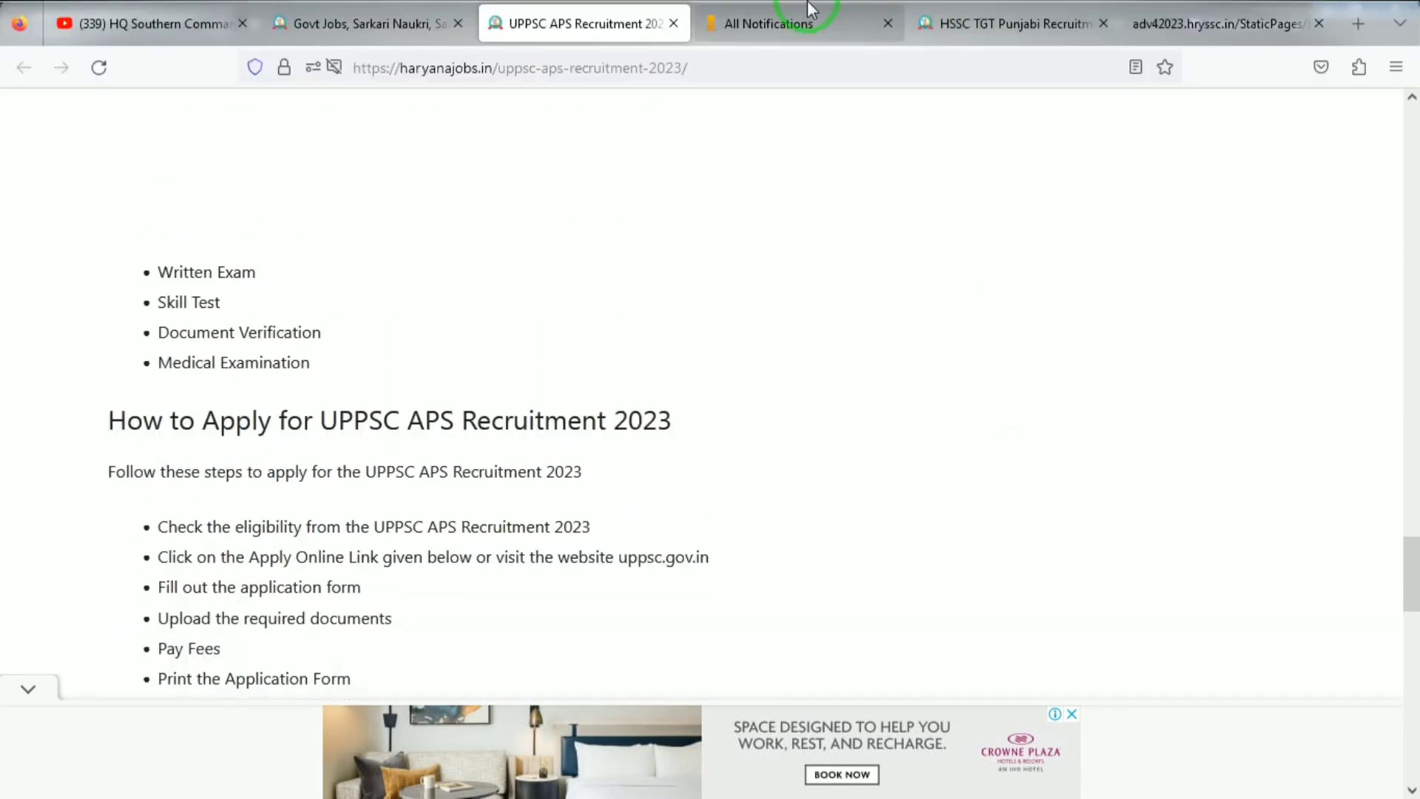
# Step: From All Notifications, apply for the Additional Private Secretary exam and choose Authenticate with OTR
pyautogui.click(811, 11)
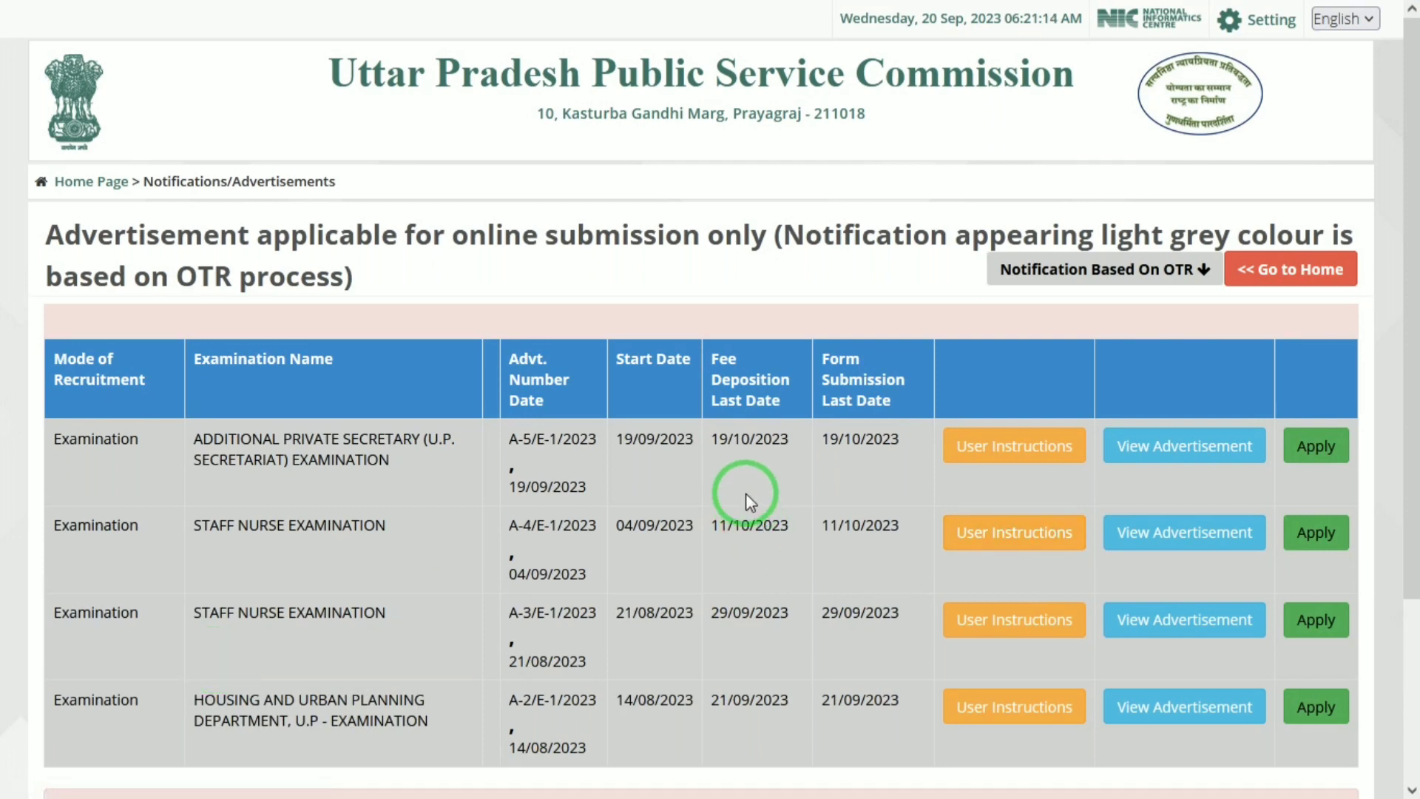
pyautogui.moveTo(202, 441); pyautogui.dragTo(405, 447)
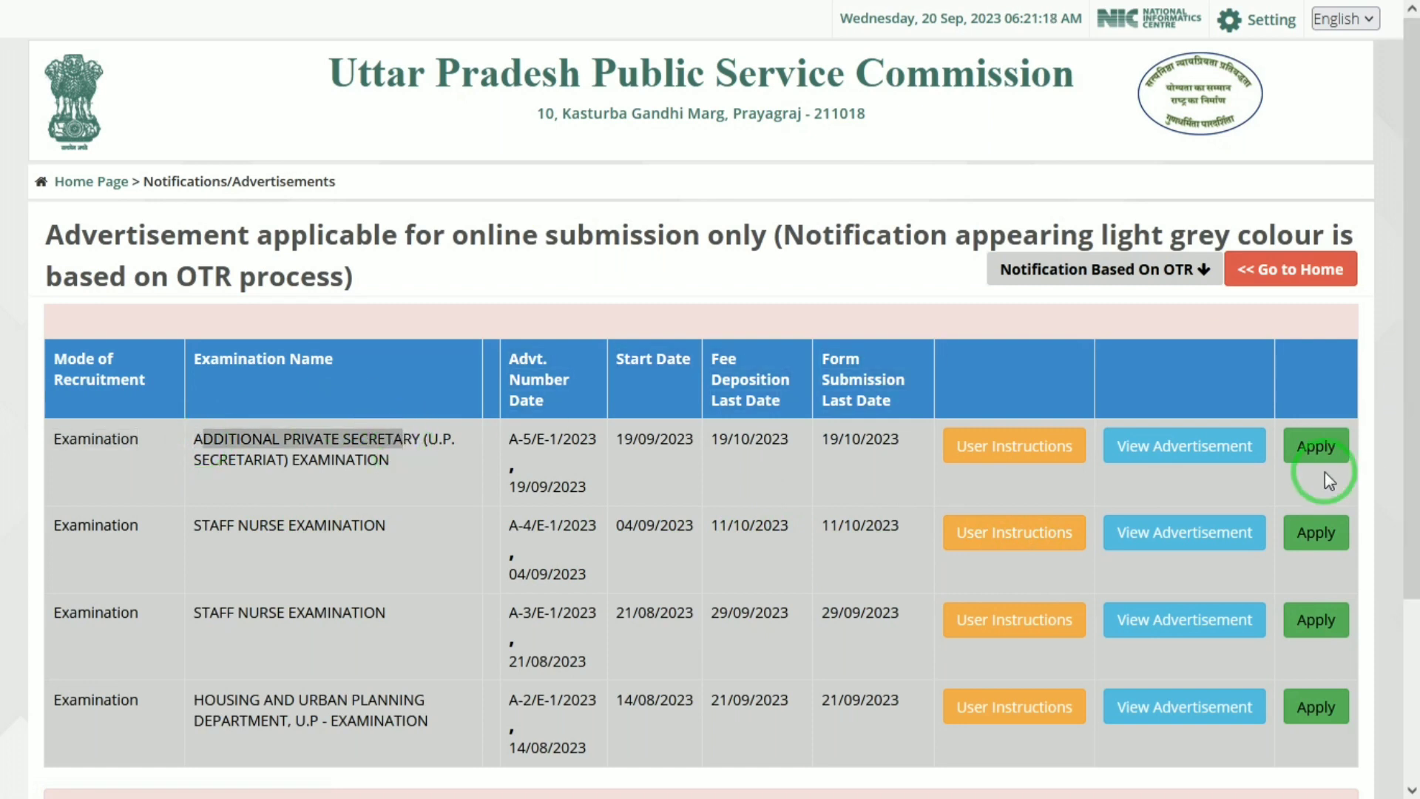
pyautogui.click(1313, 446)
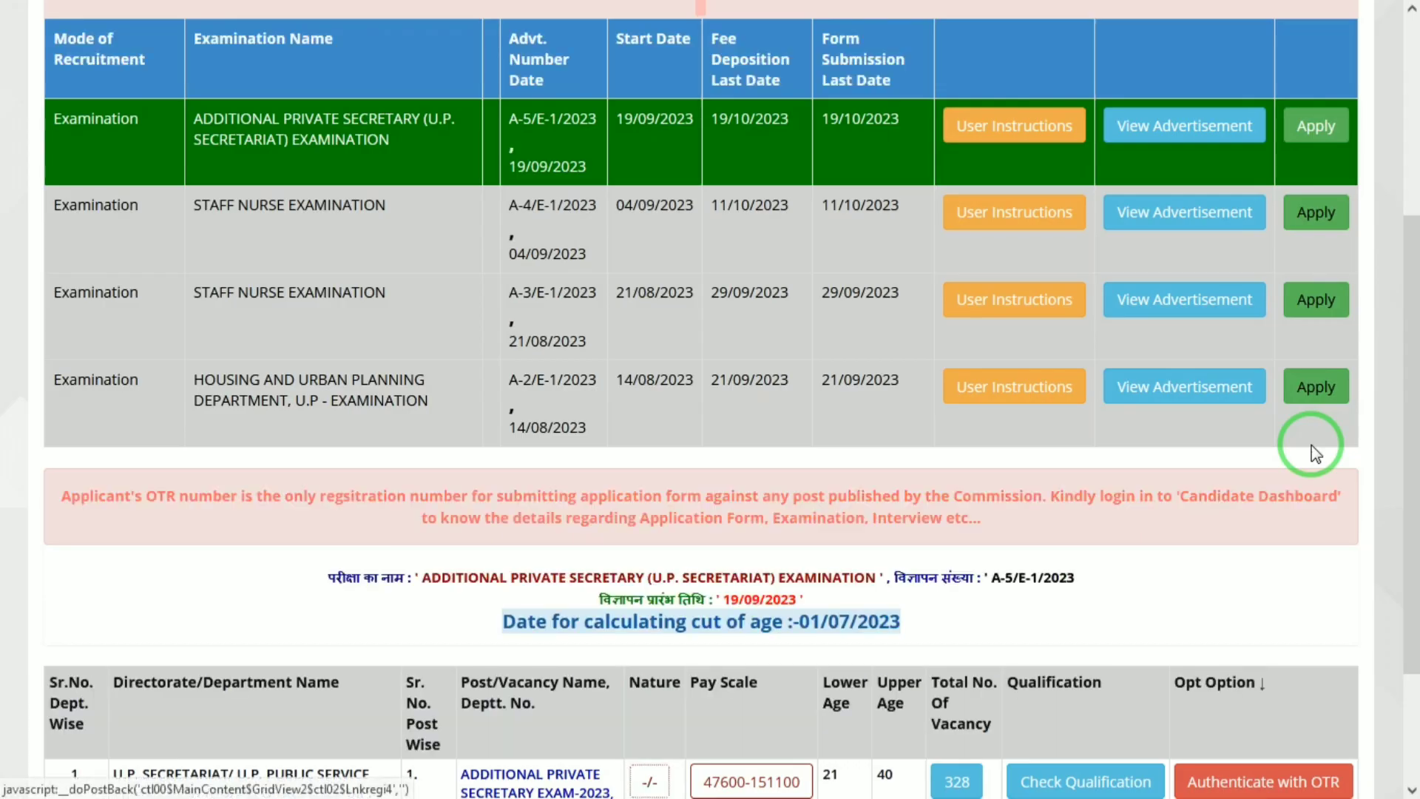
pyautogui.moveTo(1417, 345); pyautogui.dragTo(1419, 521)
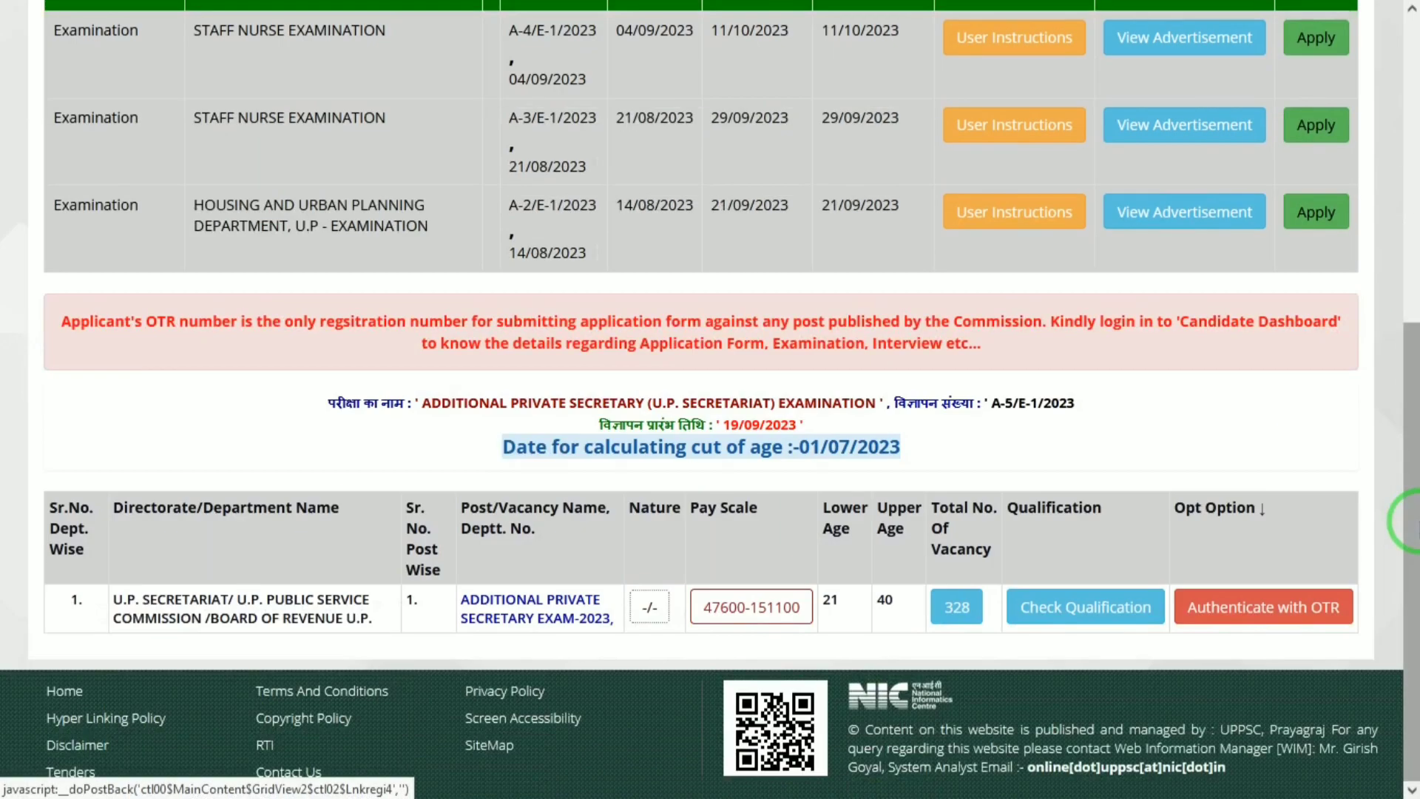
pyautogui.click(1228, 605)
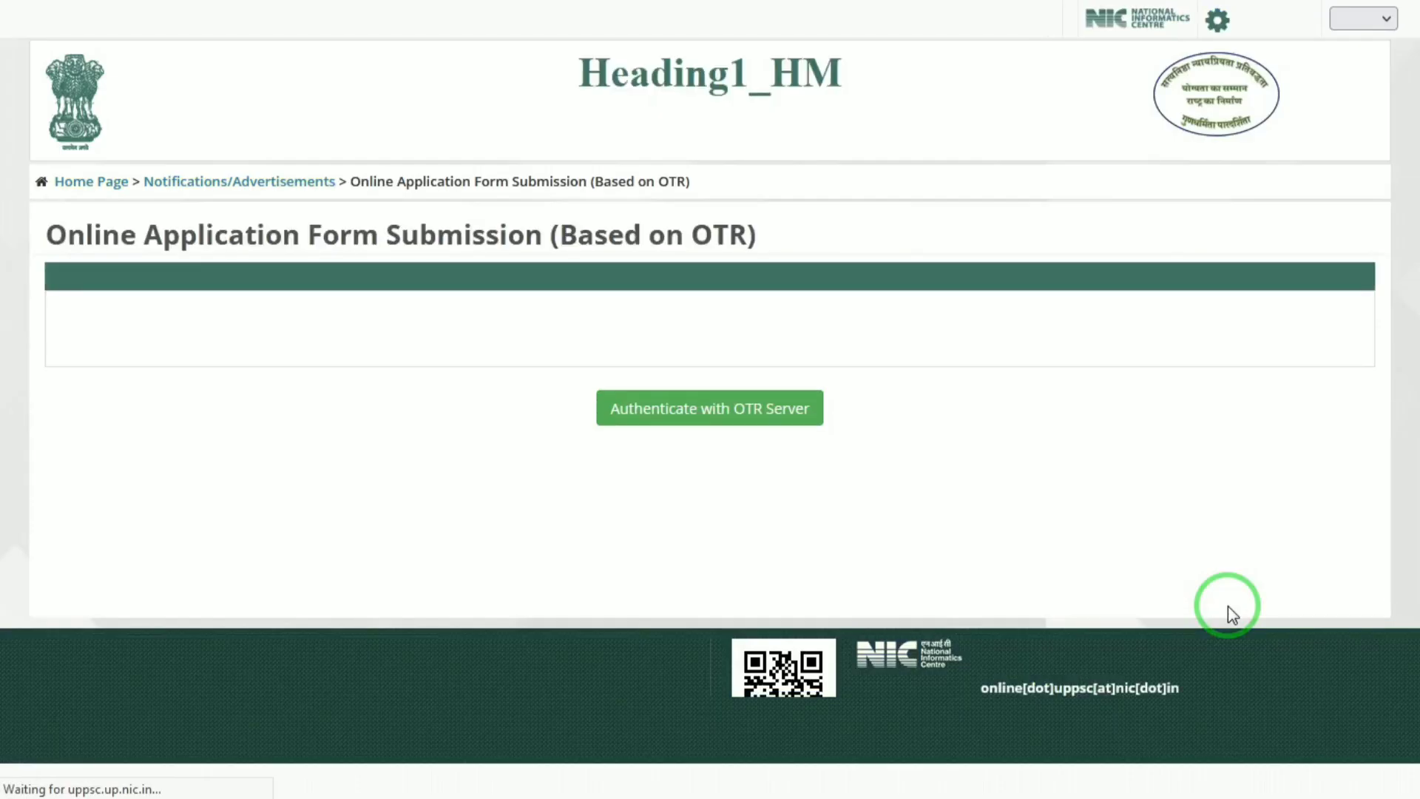
# Step: Authenticate against the OTR server, answering Yes that OTR registration is completed
pyautogui.click(748, 409)
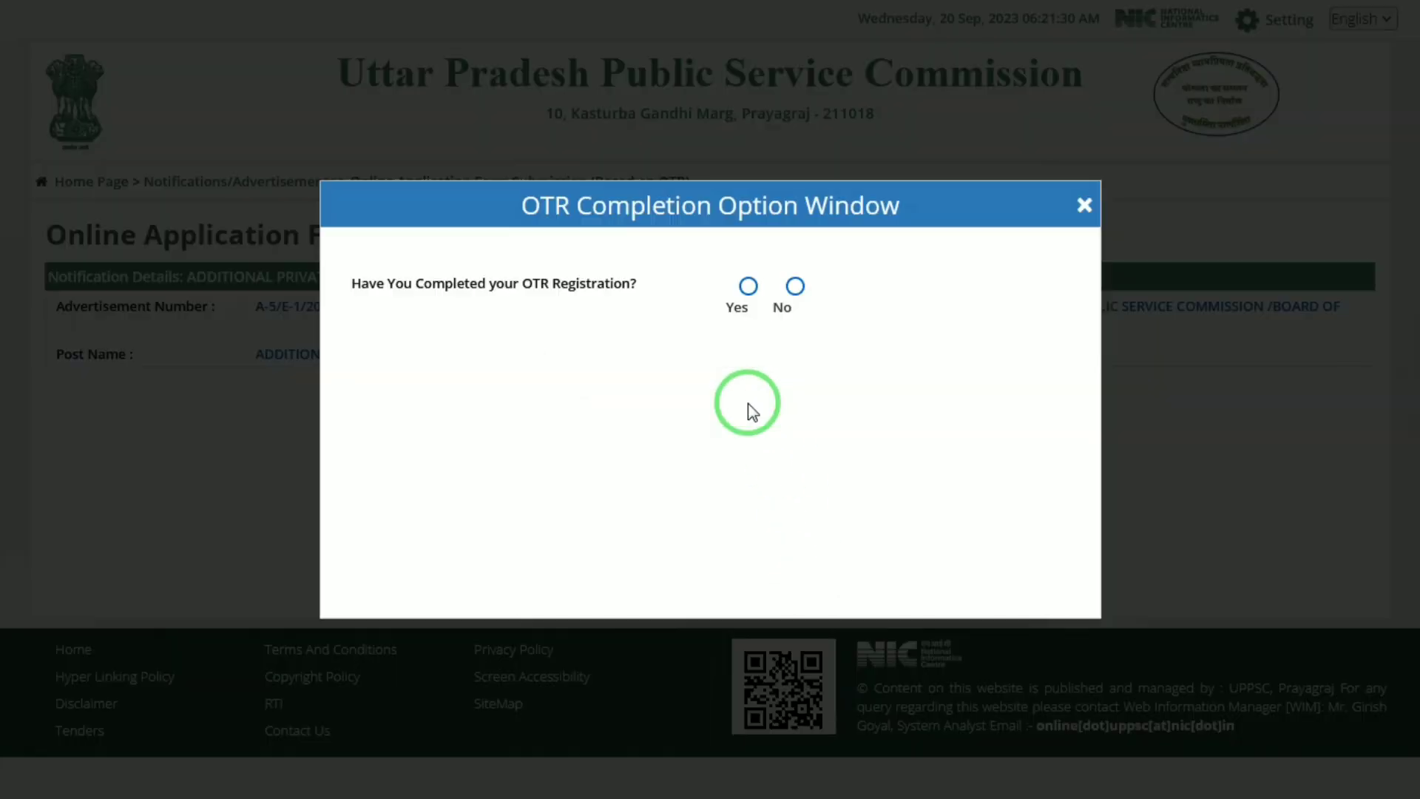
pyautogui.click(795, 286)
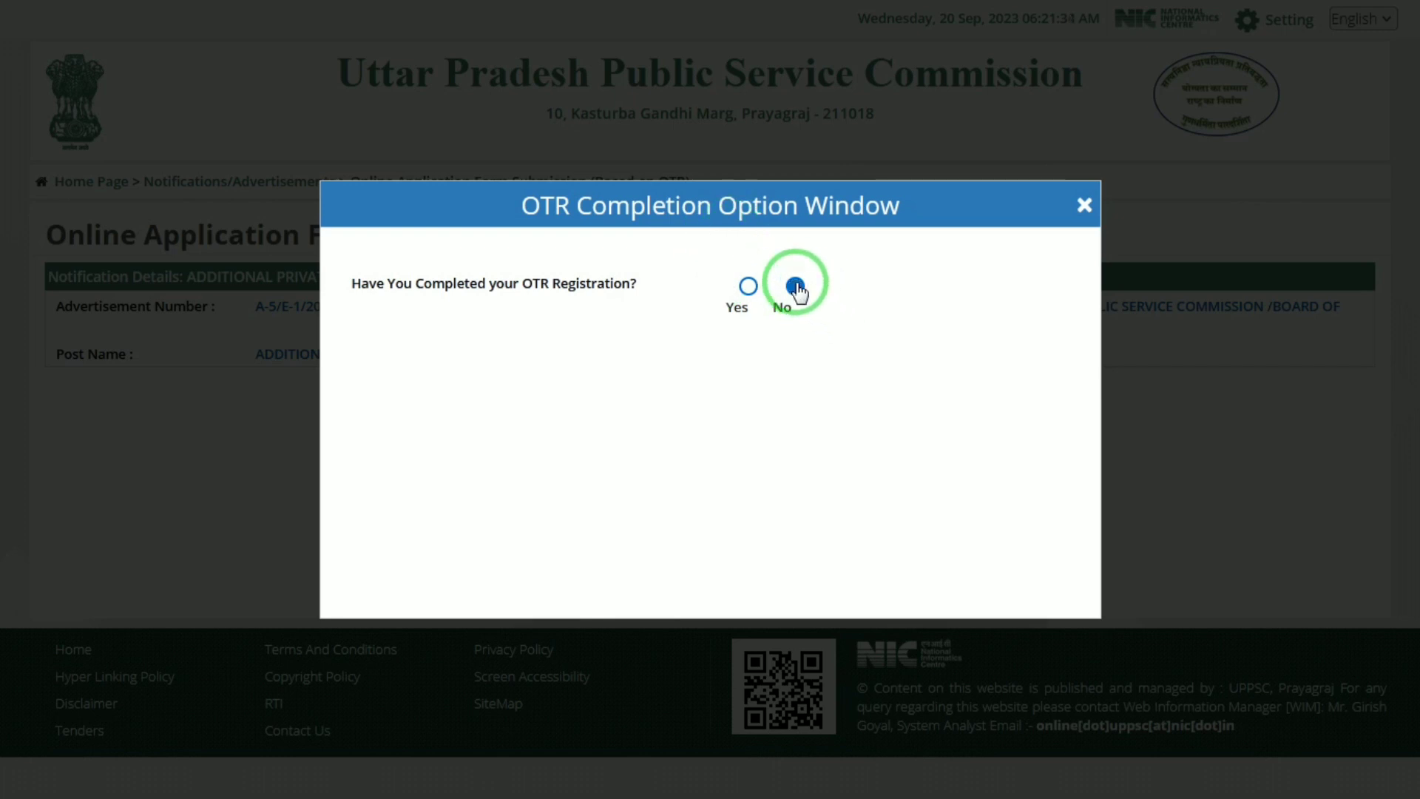
pyautogui.click(748, 286)
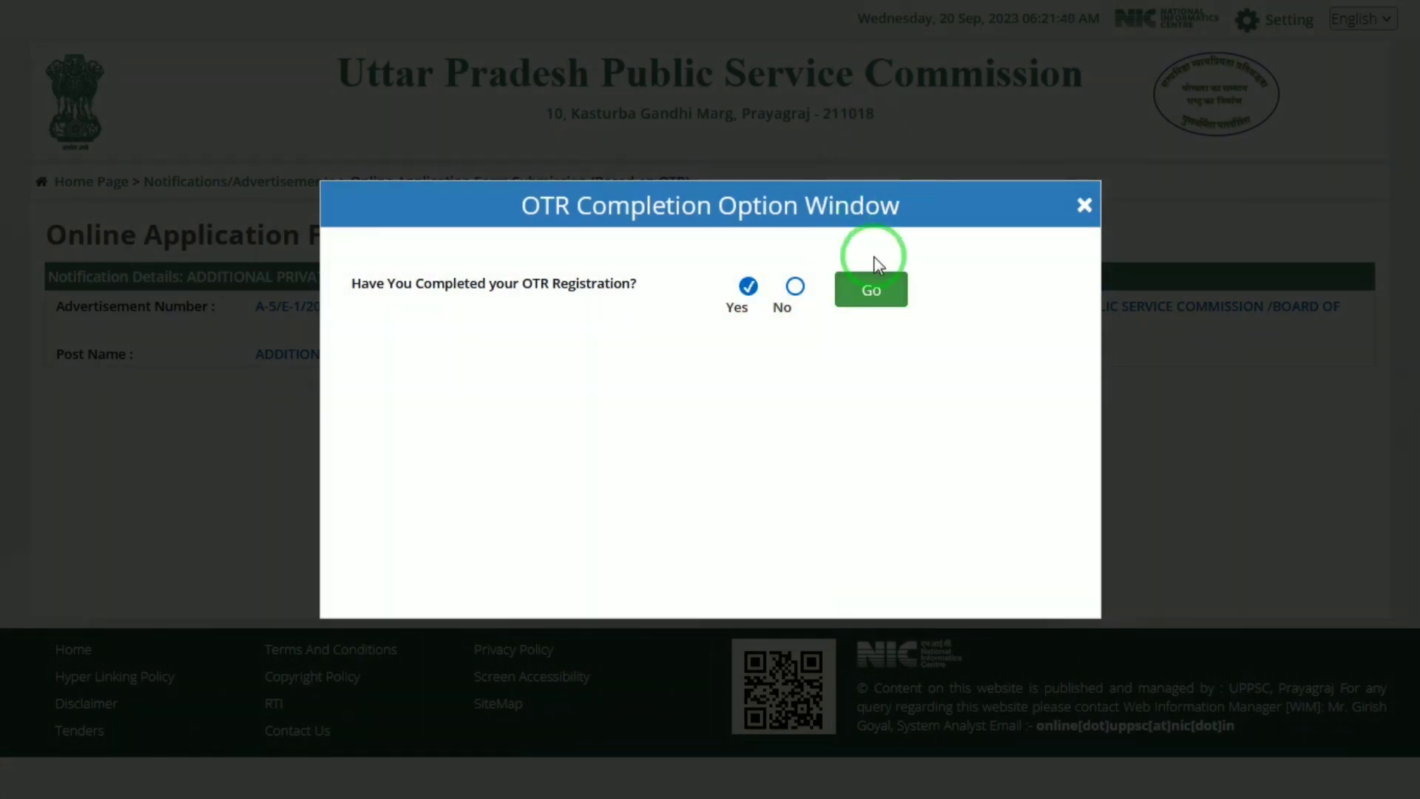
pyautogui.click(877, 289)
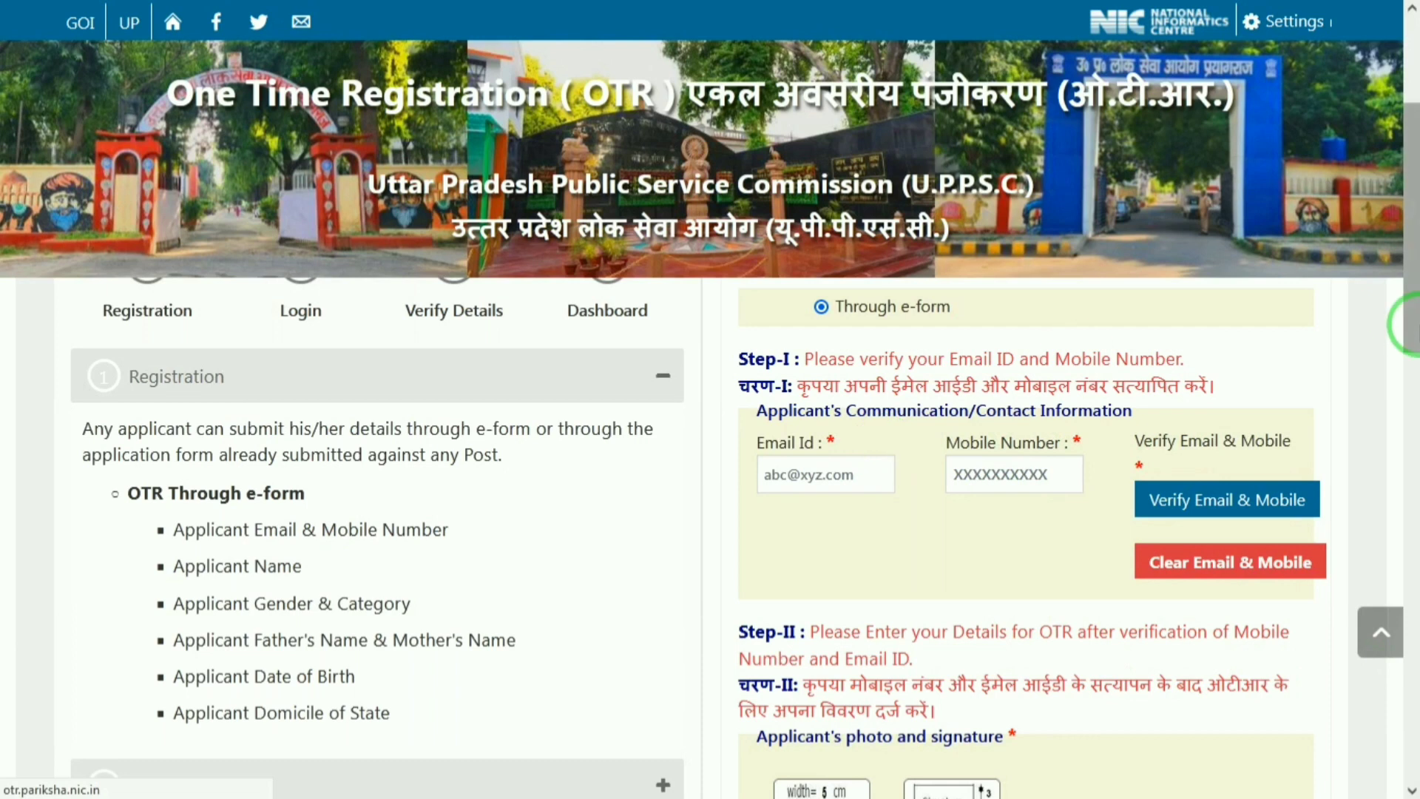
# Step: Verify the email and mobile number on the One Time Registration e-form
pyautogui.moveTo(1412, 312)
pyautogui.mouseDown()
pyautogui.moveTo(1411, 200)
pyautogui.moveTo(1414, 318)
pyautogui.mouseUp()
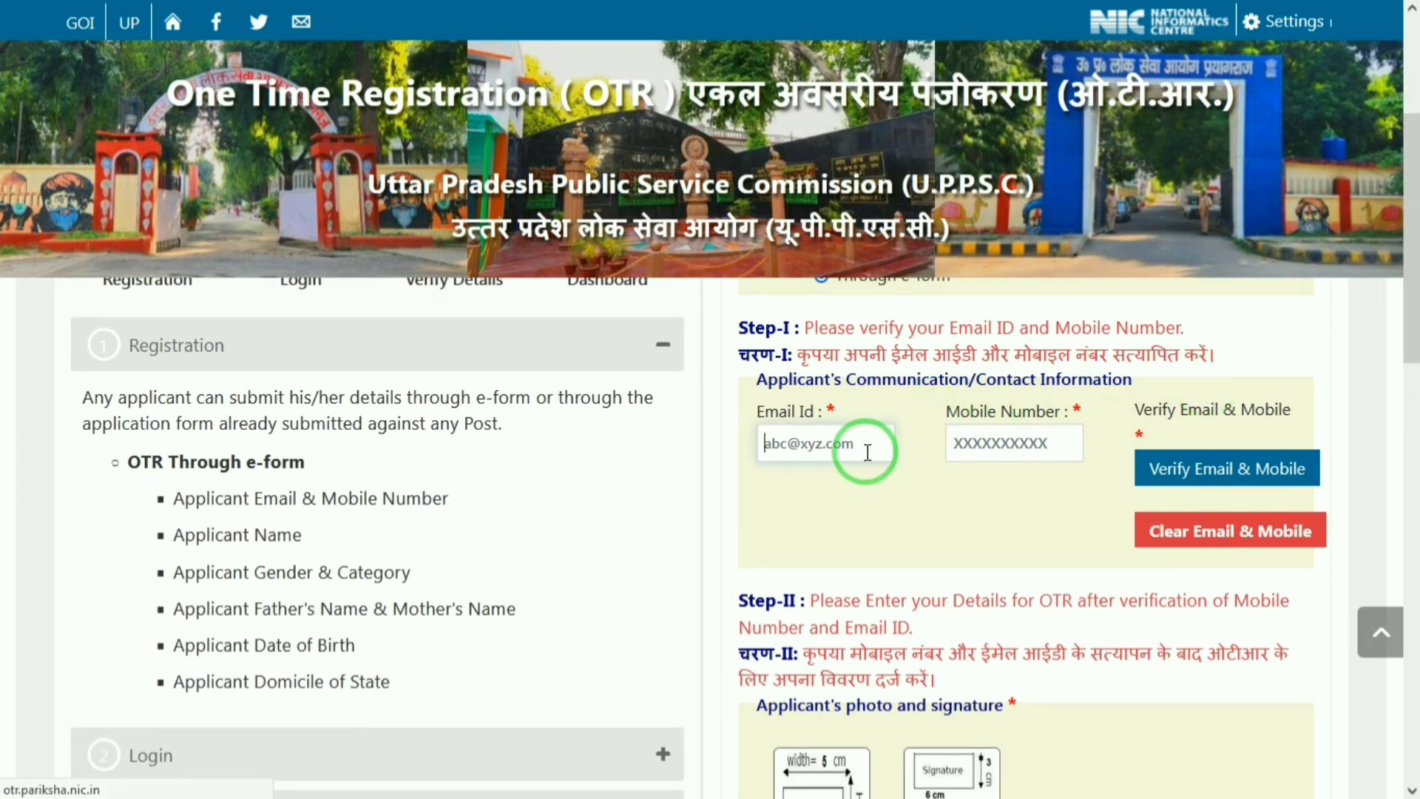
pyautogui.click(1015, 442)
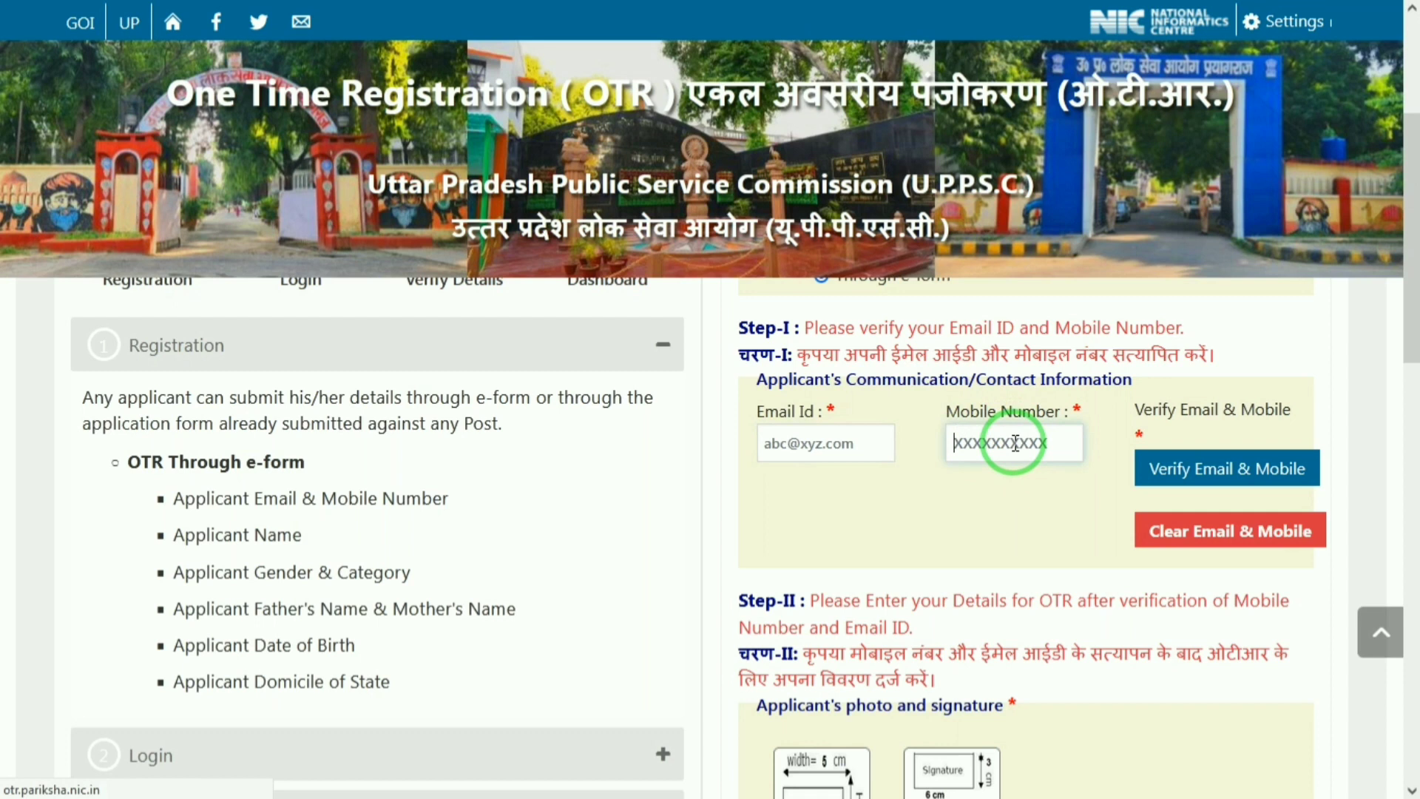
pyautogui.click(1239, 473)
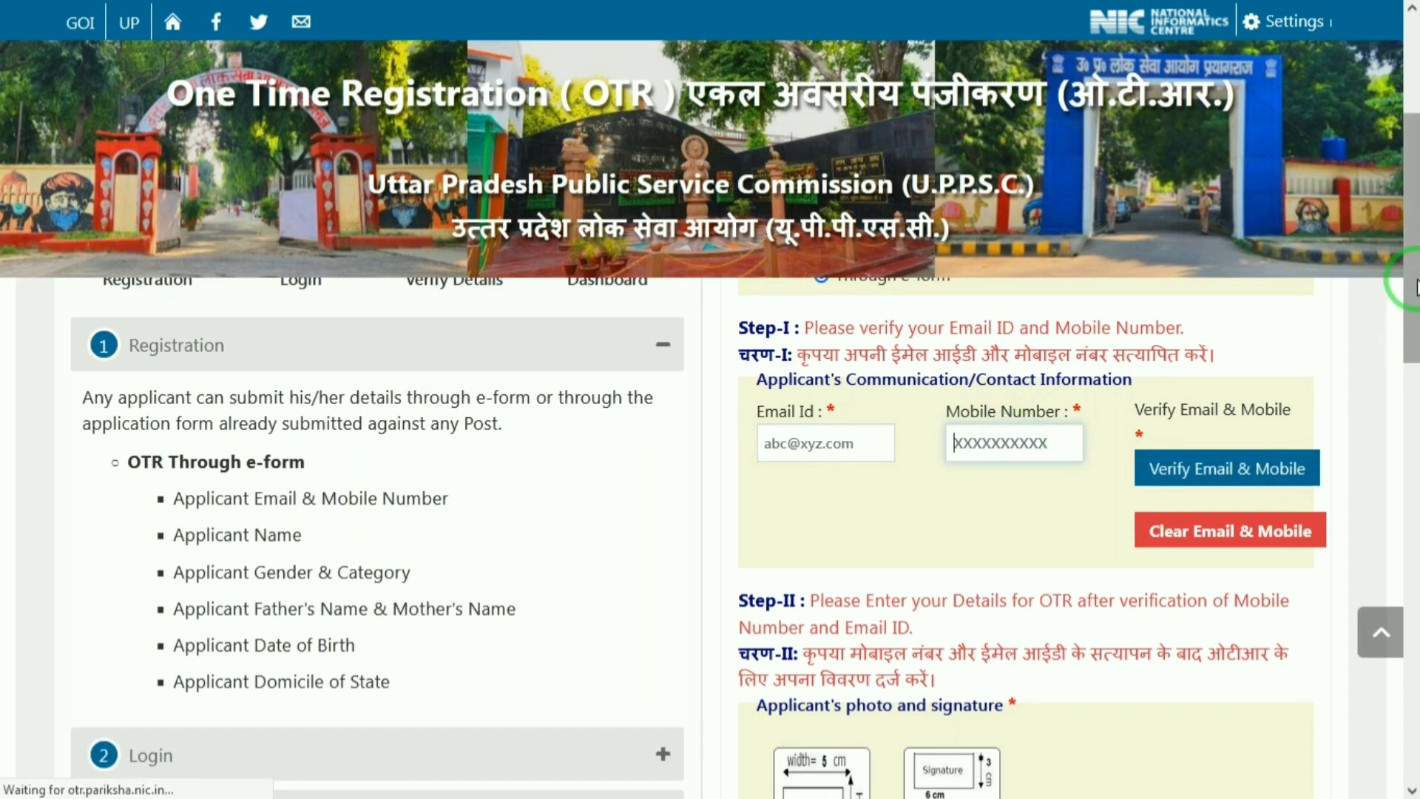
# Step: Scroll down the e-form and load a signature image into the crop-and-upload dialog
pyautogui.scroll(-1, 1416, 319)
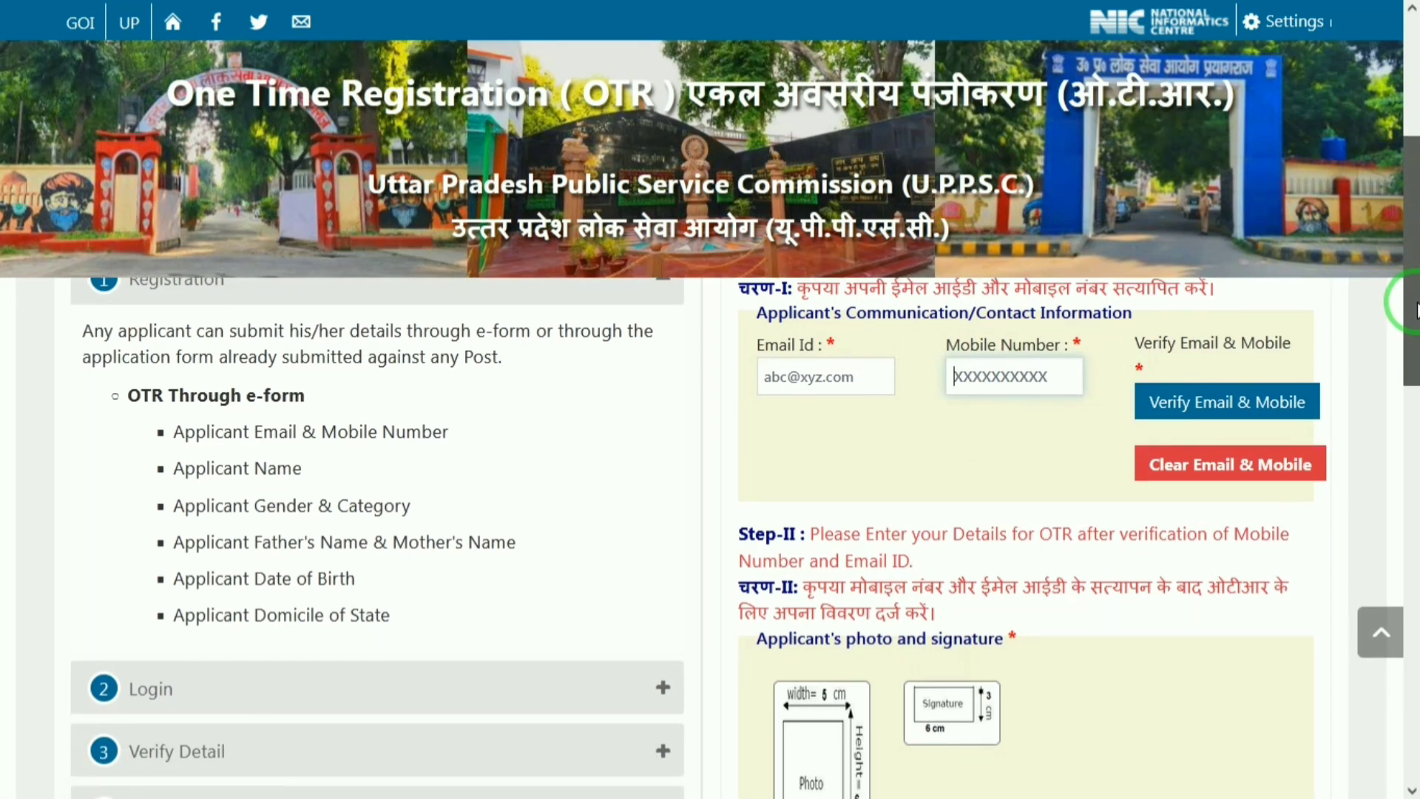
pyautogui.moveTo(1417, 303)
pyautogui.mouseDown()
pyautogui.moveTo(1416, 435)
pyautogui.moveTo(1417, 373)
pyautogui.mouseUp()
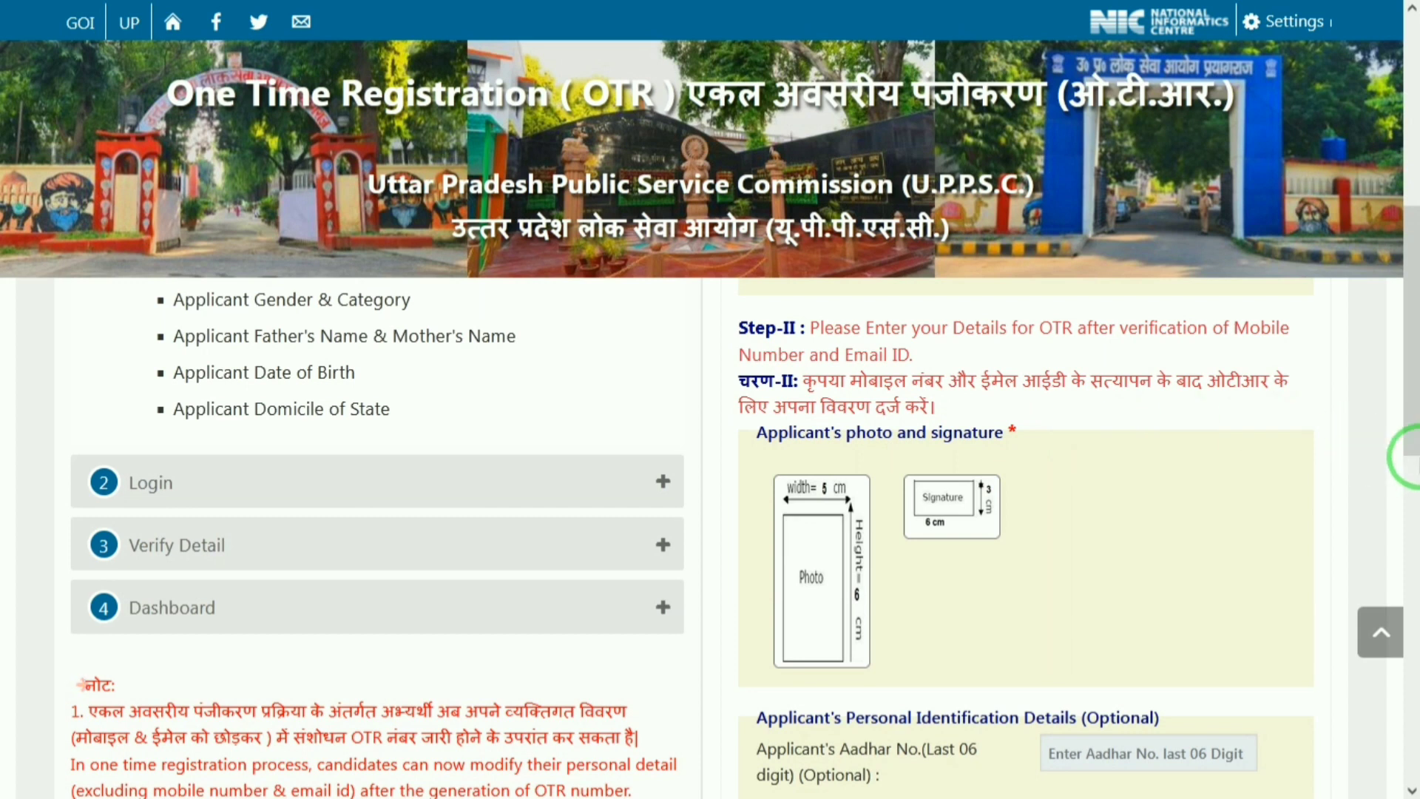
pyautogui.moveTo(1414, 383); pyautogui.dragTo(1417, 729)
pyautogui.moveTo(1414, 599); pyautogui.dragTo(1415, 284)
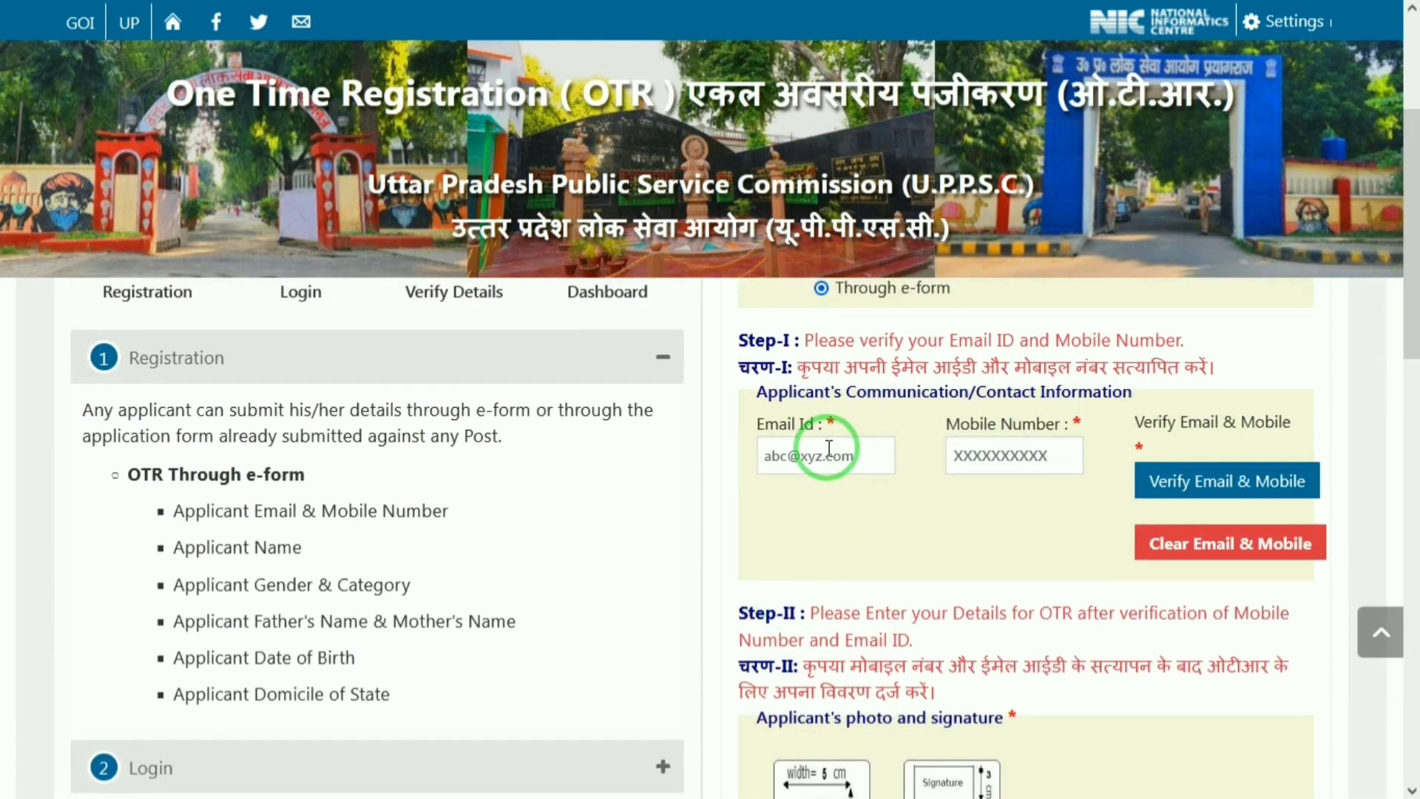
pyautogui.click(1414, 328)
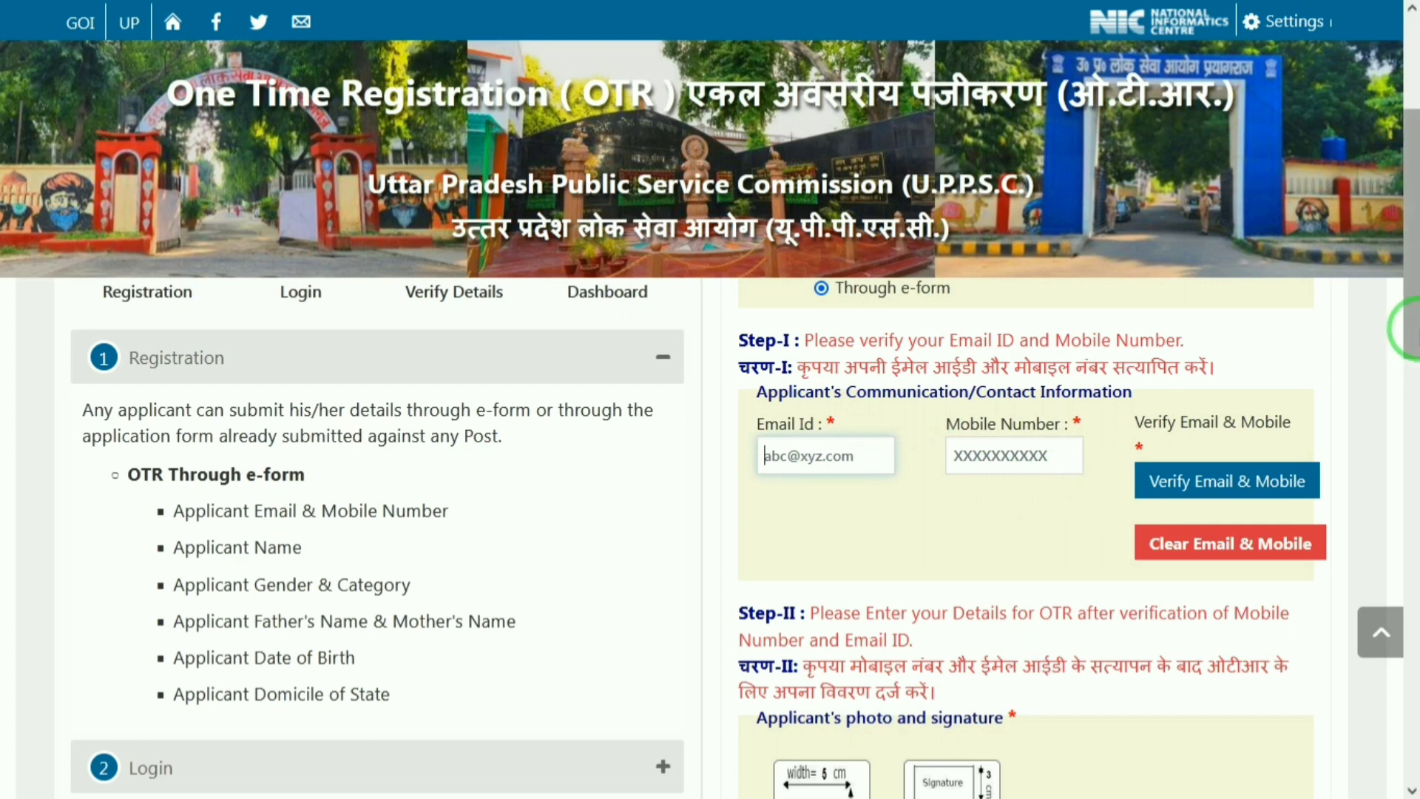
pyautogui.moveTo(1413, 305); pyautogui.dragTo(1413, 324)
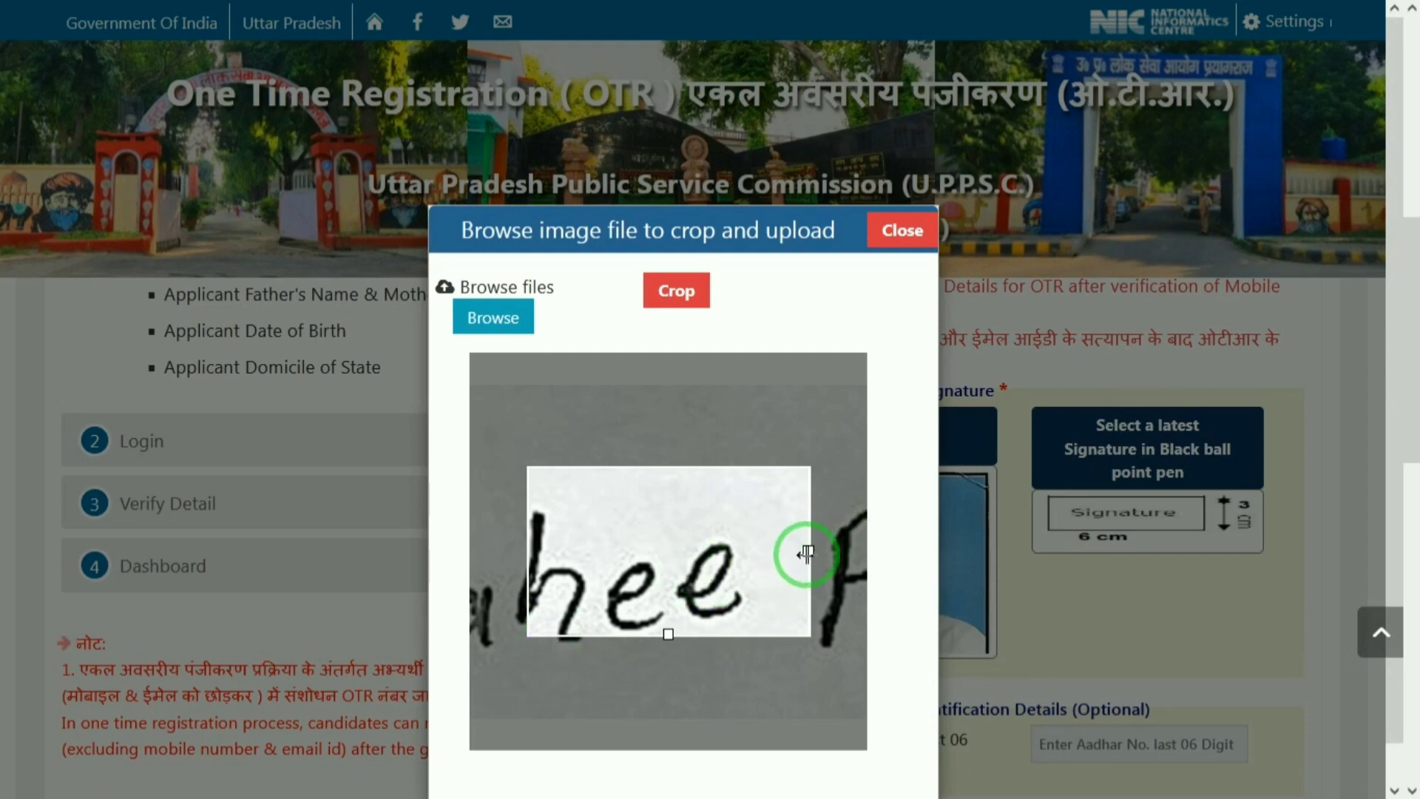
# Step: Resize and reposition the crop frame around the full signature, crop it, and save the sign data
pyautogui.moveTo(808, 552); pyautogui.dragTo(1212, 555)
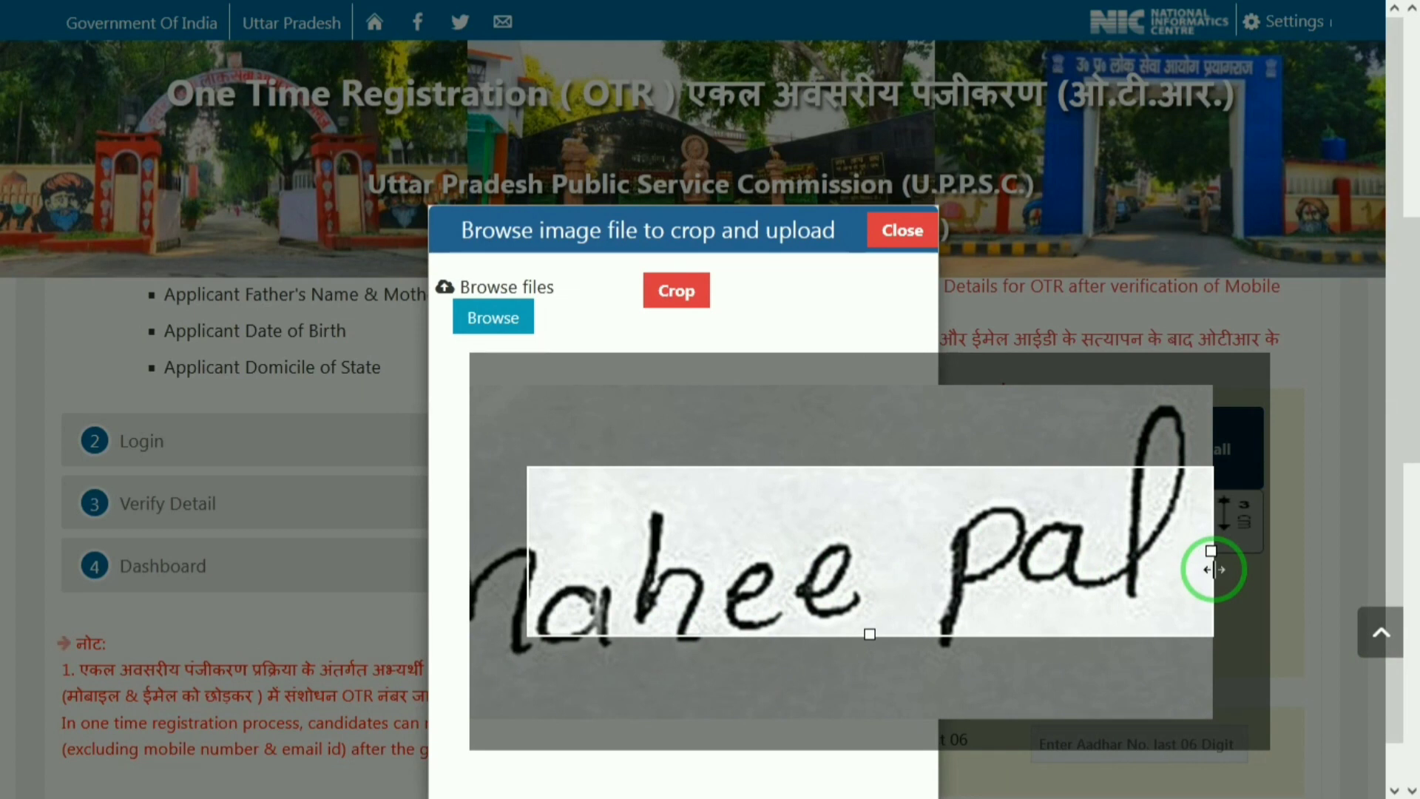
pyautogui.moveTo(681, 570); pyautogui.dragTo(596, 577)
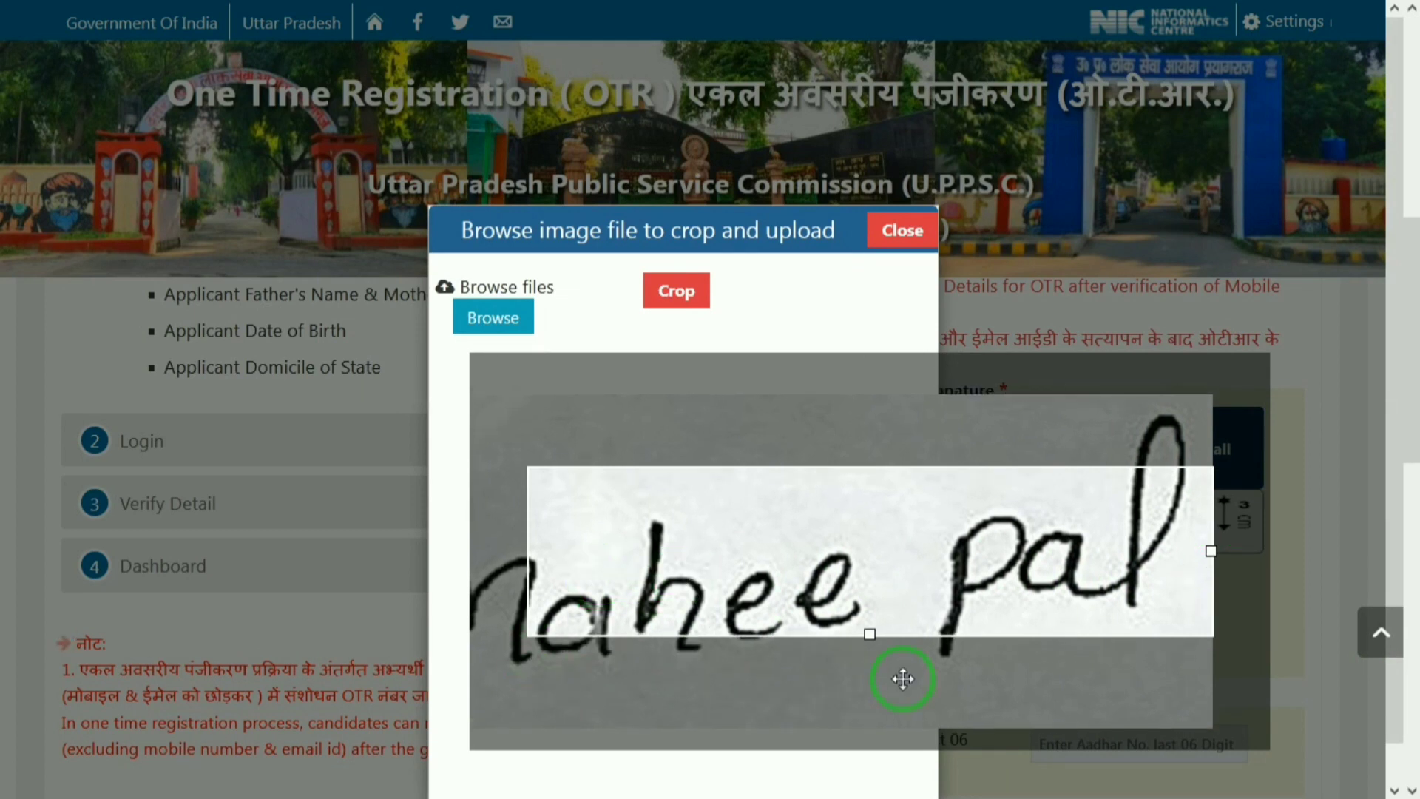
pyautogui.moveTo(869, 640)
pyautogui.mouseDown()
pyautogui.moveTo(878, 691)
pyautogui.moveTo(957, 634)
pyautogui.moveTo(1201, 571)
pyautogui.moveTo(1357, 578)
pyautogui.mouseUp()
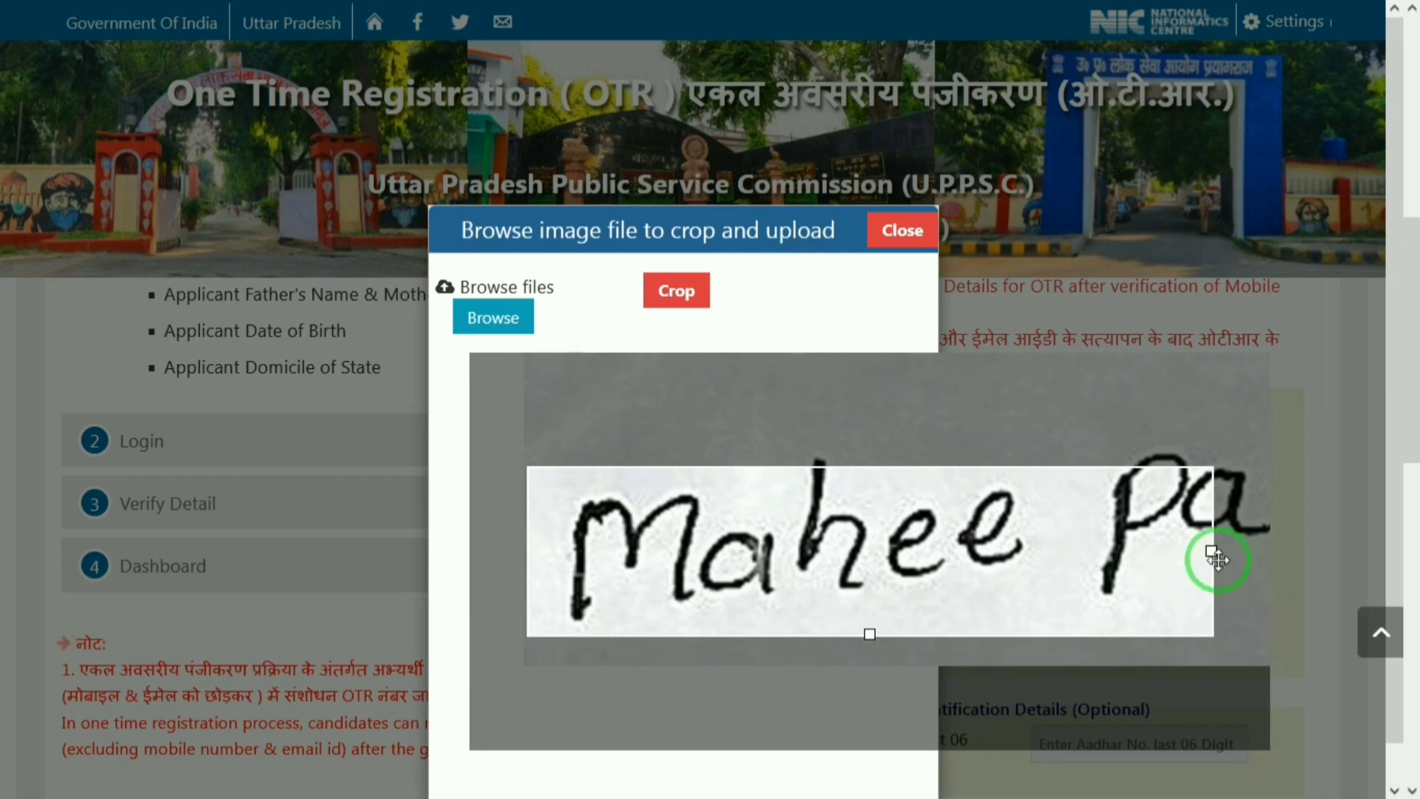
pyautogui.moveTo(1211, 551); pyautogui.dragTo(1405, 553)
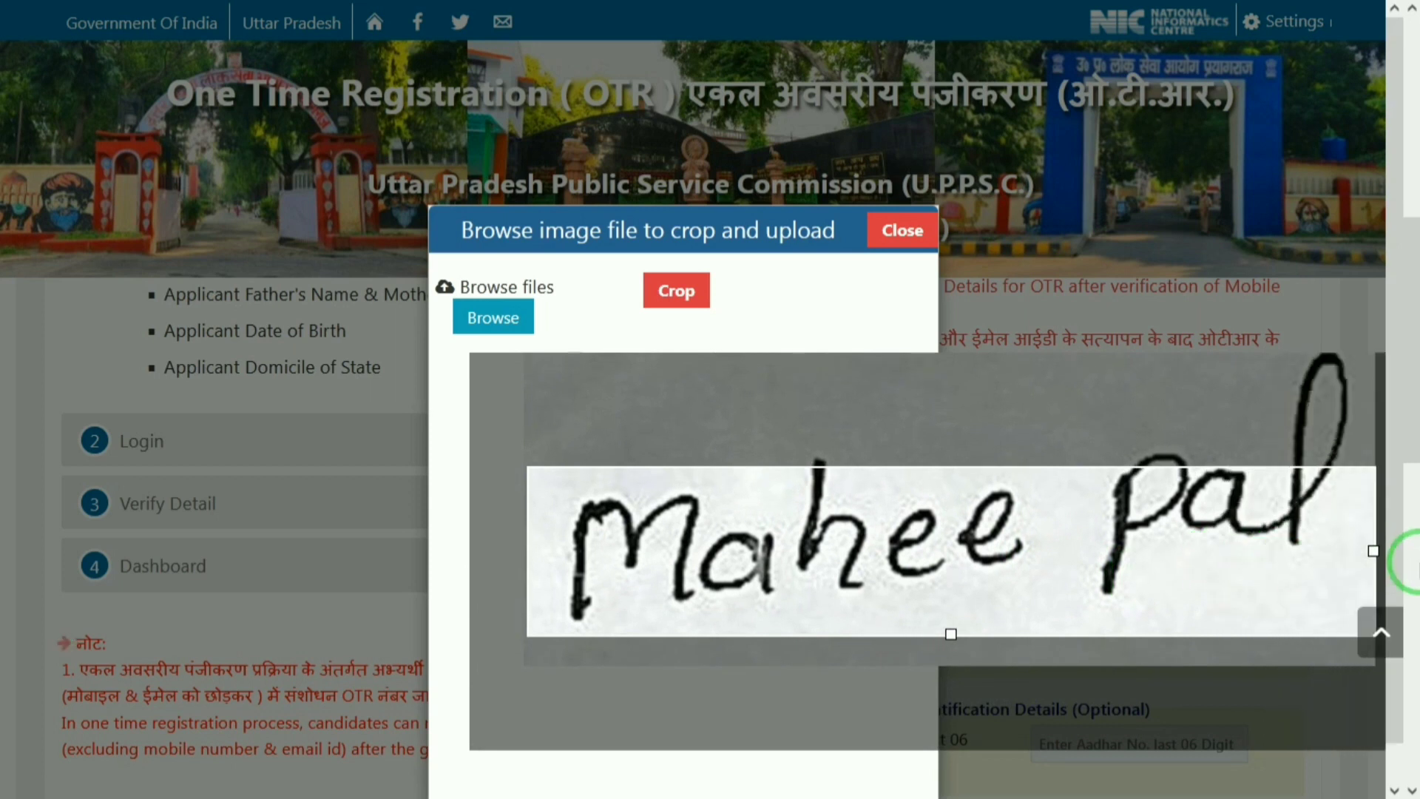
pyautogui.moveTo(937, 640); pyautogui.dragTo(961, 792)
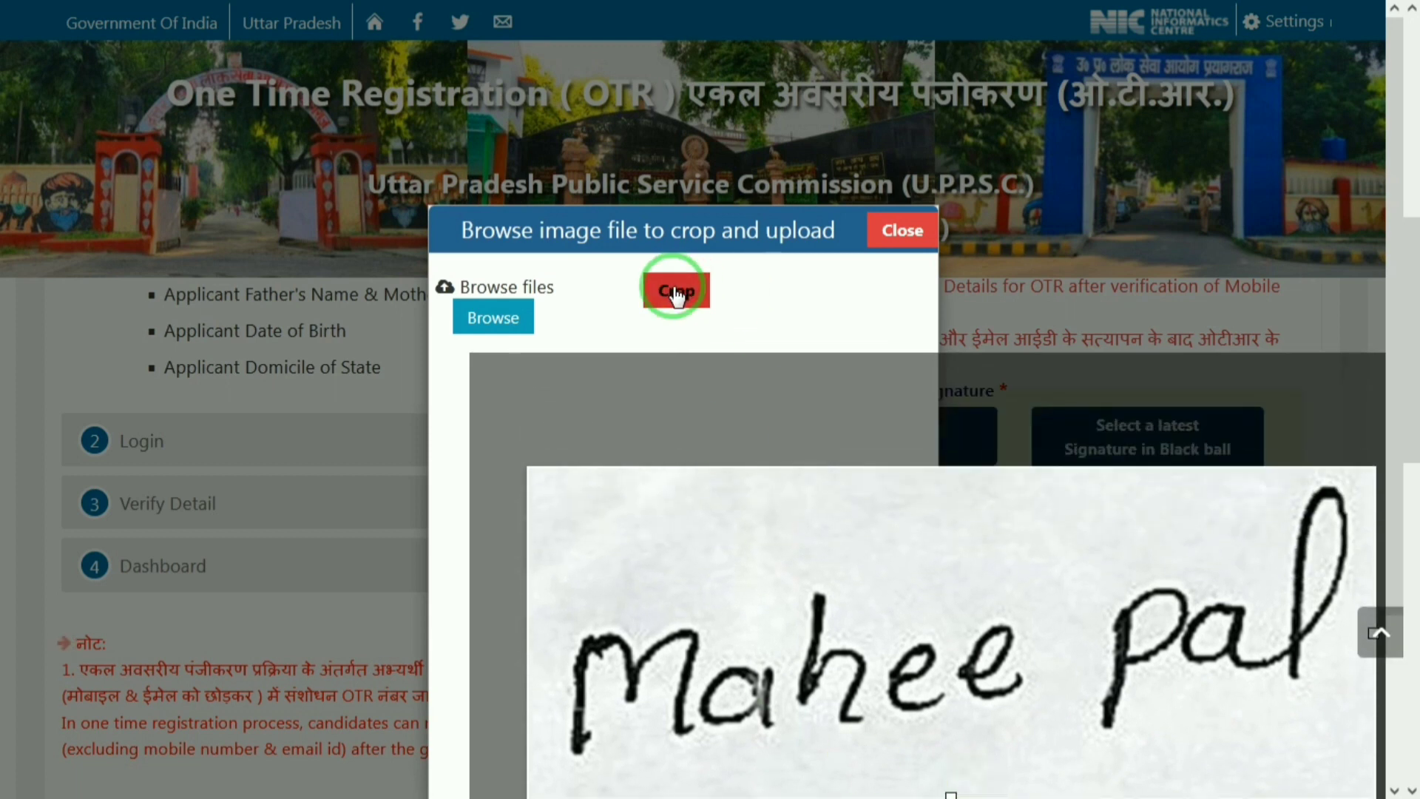
pyautogui.click(673, 292)
pyautogui.click(706, 296)
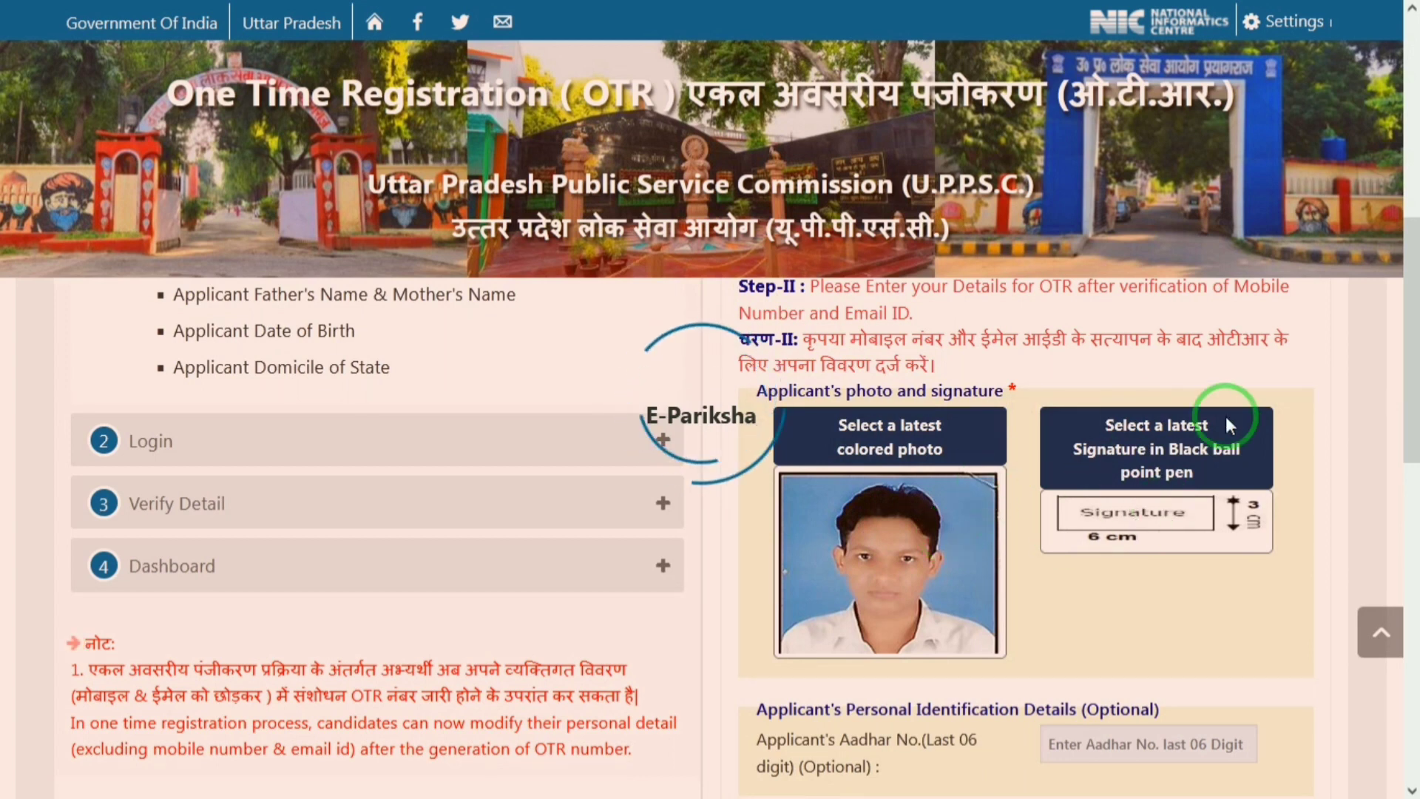
# Step: Enter the applicant's first and last name and set gender to Male
pyautogui.scroll(-5, 710, 538)
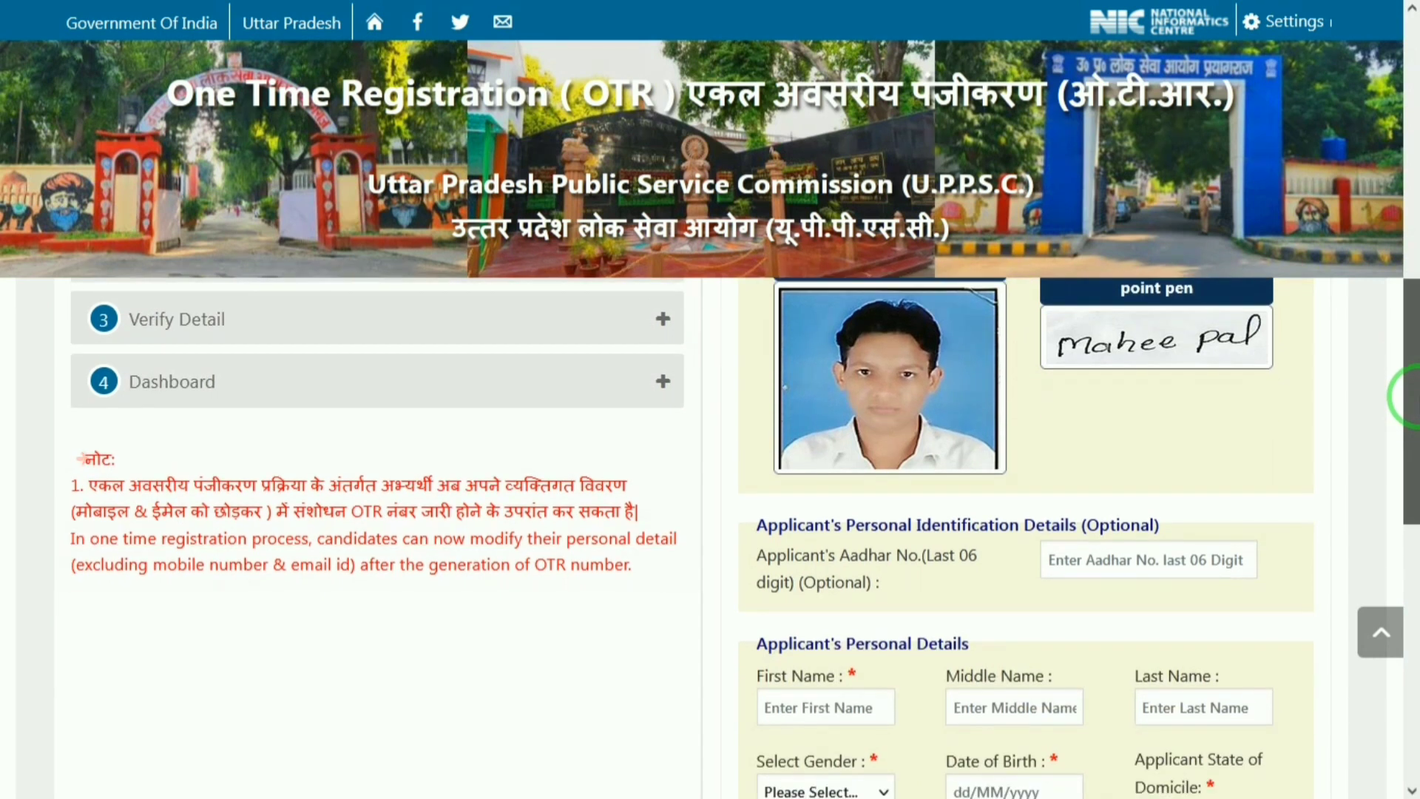
pyautogui.scroll(-1, 1410, 451)
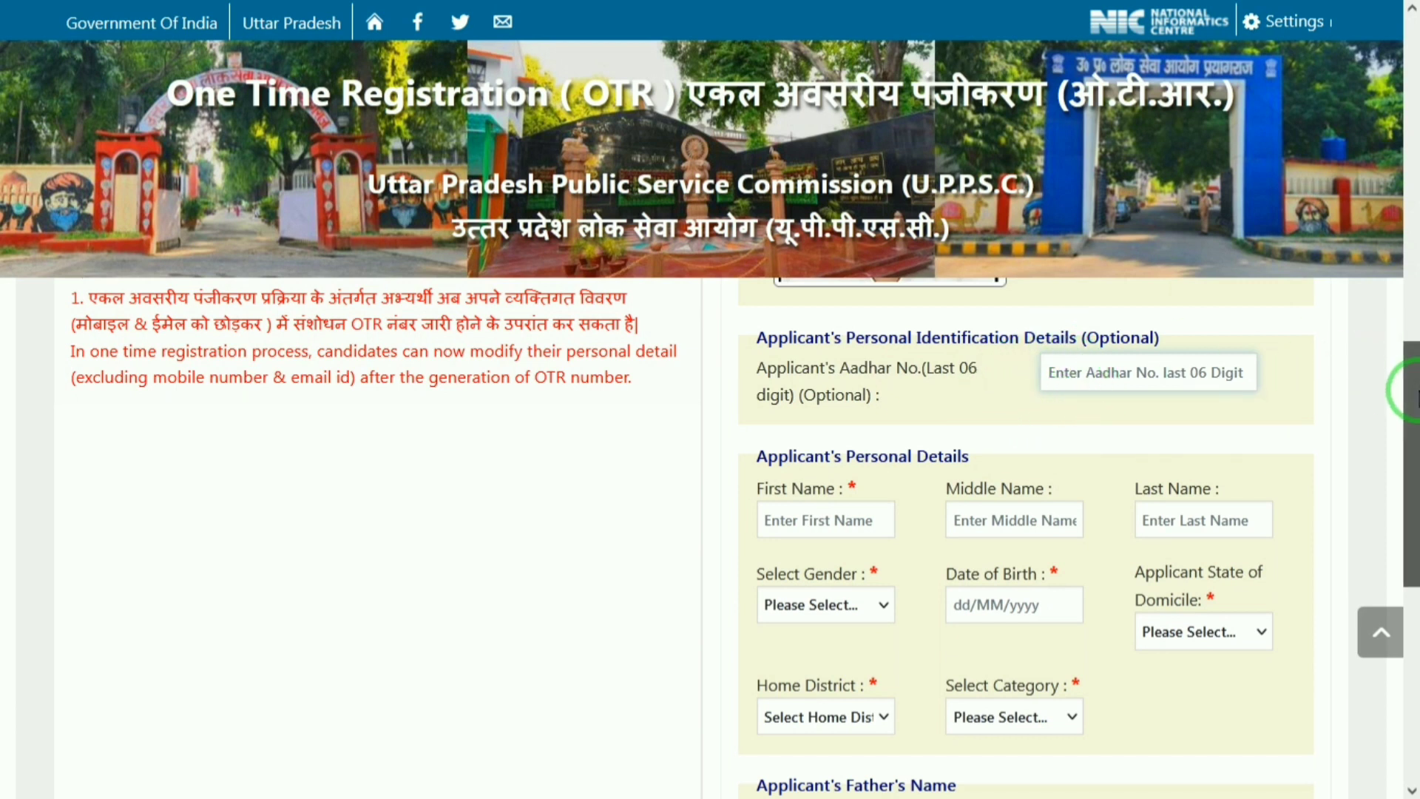
pyautogui.moveTo(1413, 391); pyautogui.dragTo(1413, 435)
pyautogui.click(880, 382)
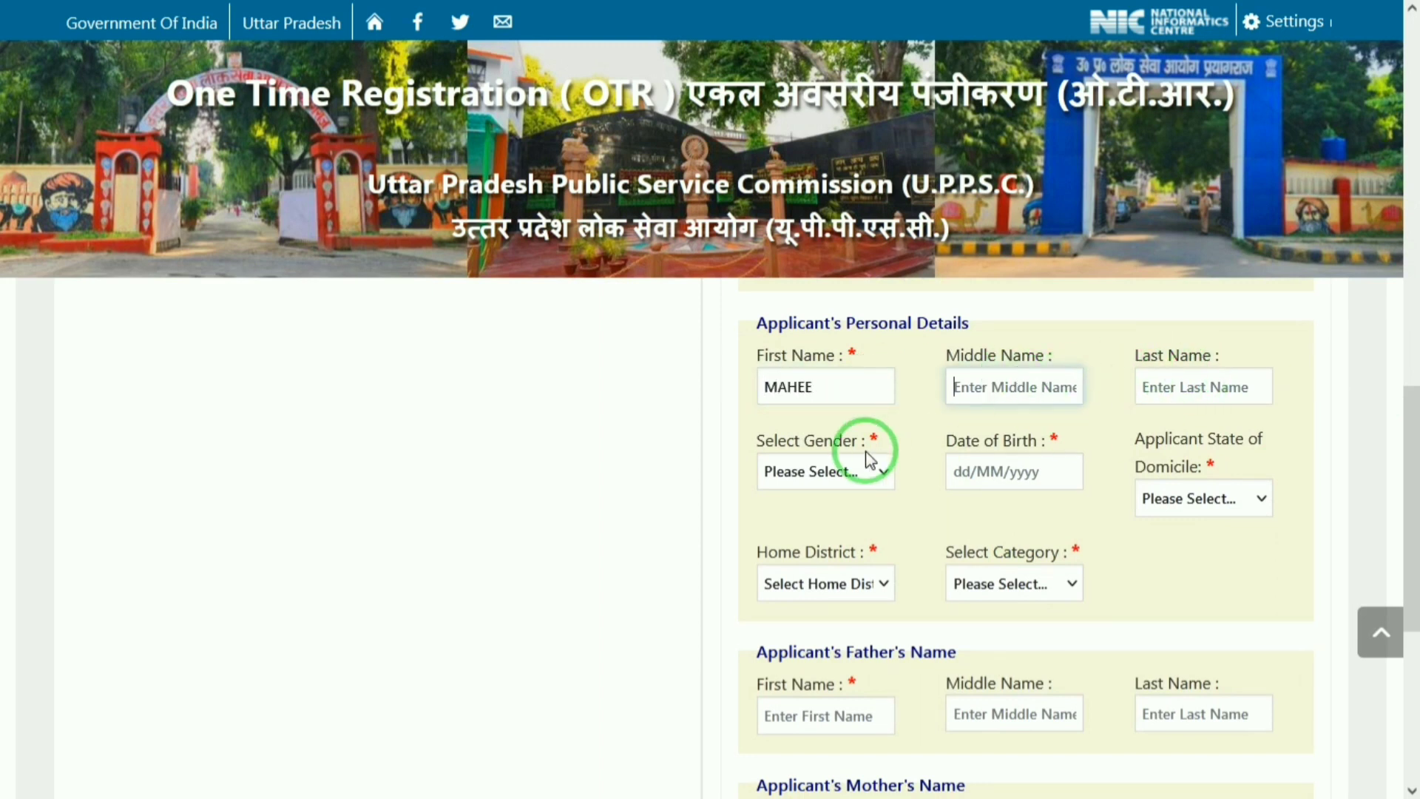
pyautogui.click(1190, 381)
pyautogui.write('PAL')
pyautogui.press('Tab')
pyautogui.click(807, 473)
pyautogui.click(792, 530)
# Step: Enter the date of birth, set domicile to UTTAR PRADESH and home district to MATHURA
pyautogui.click(985, 471)
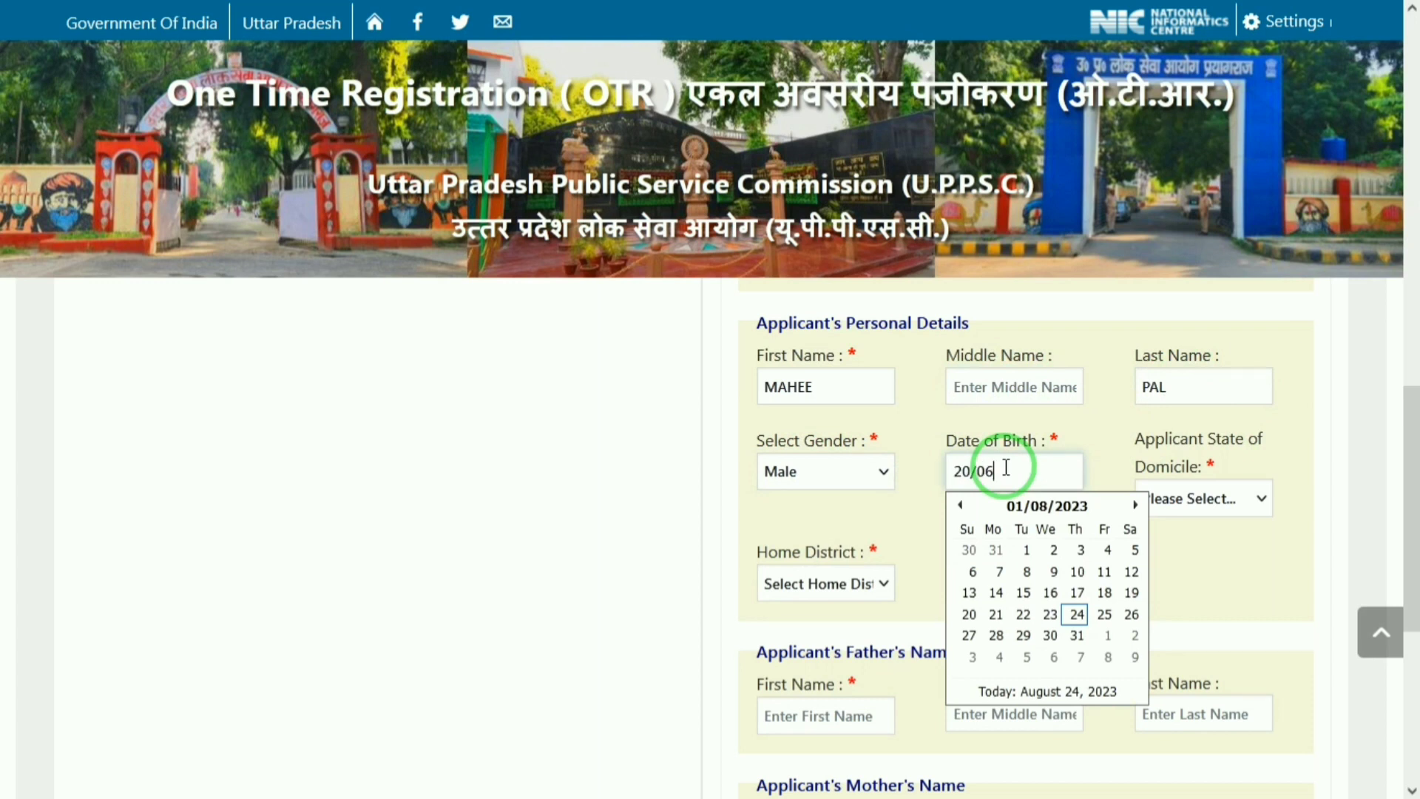
pyautogui.click(1006, 467)
pyautogui.click(1234, 506)
pyautogui.press('Down')
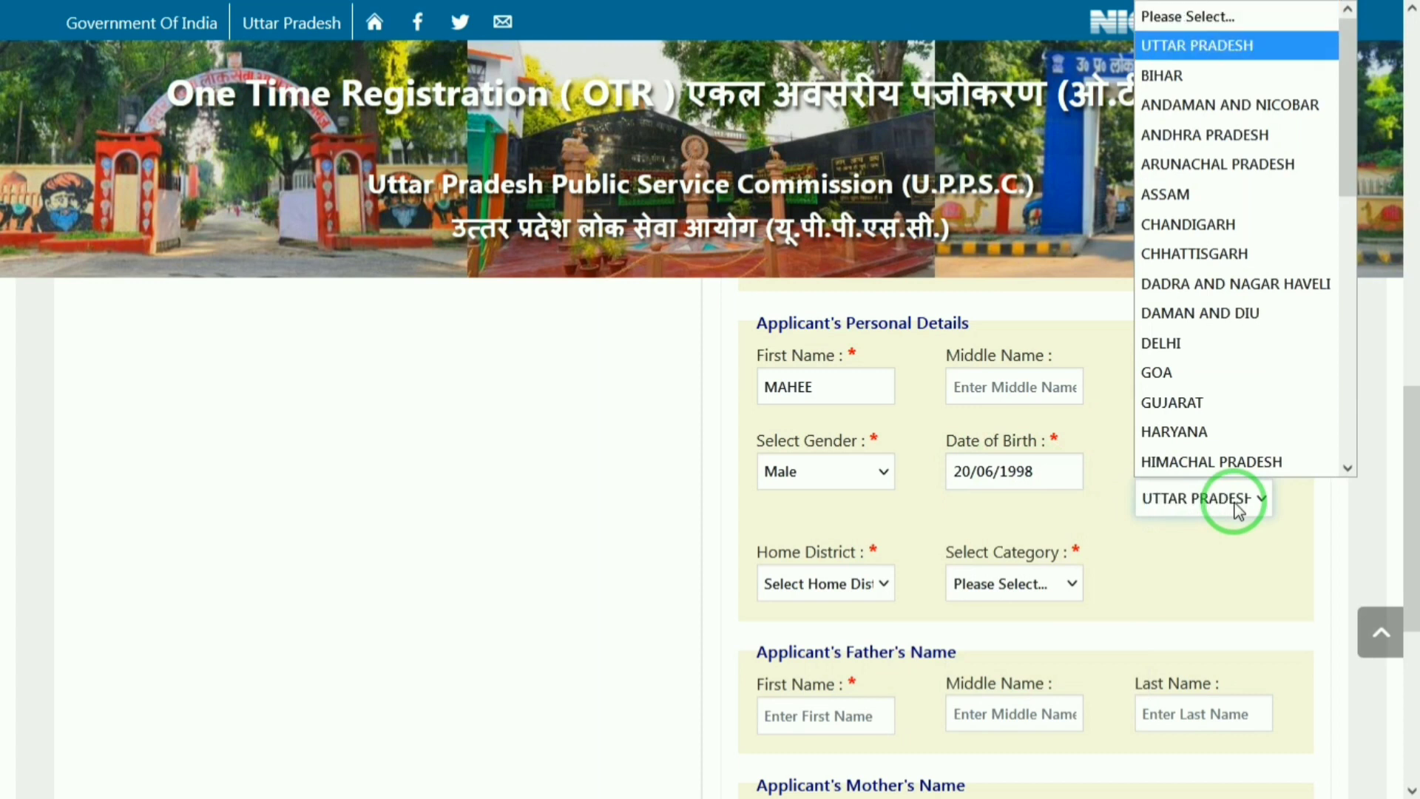
pyautogui.click(1237, 506)
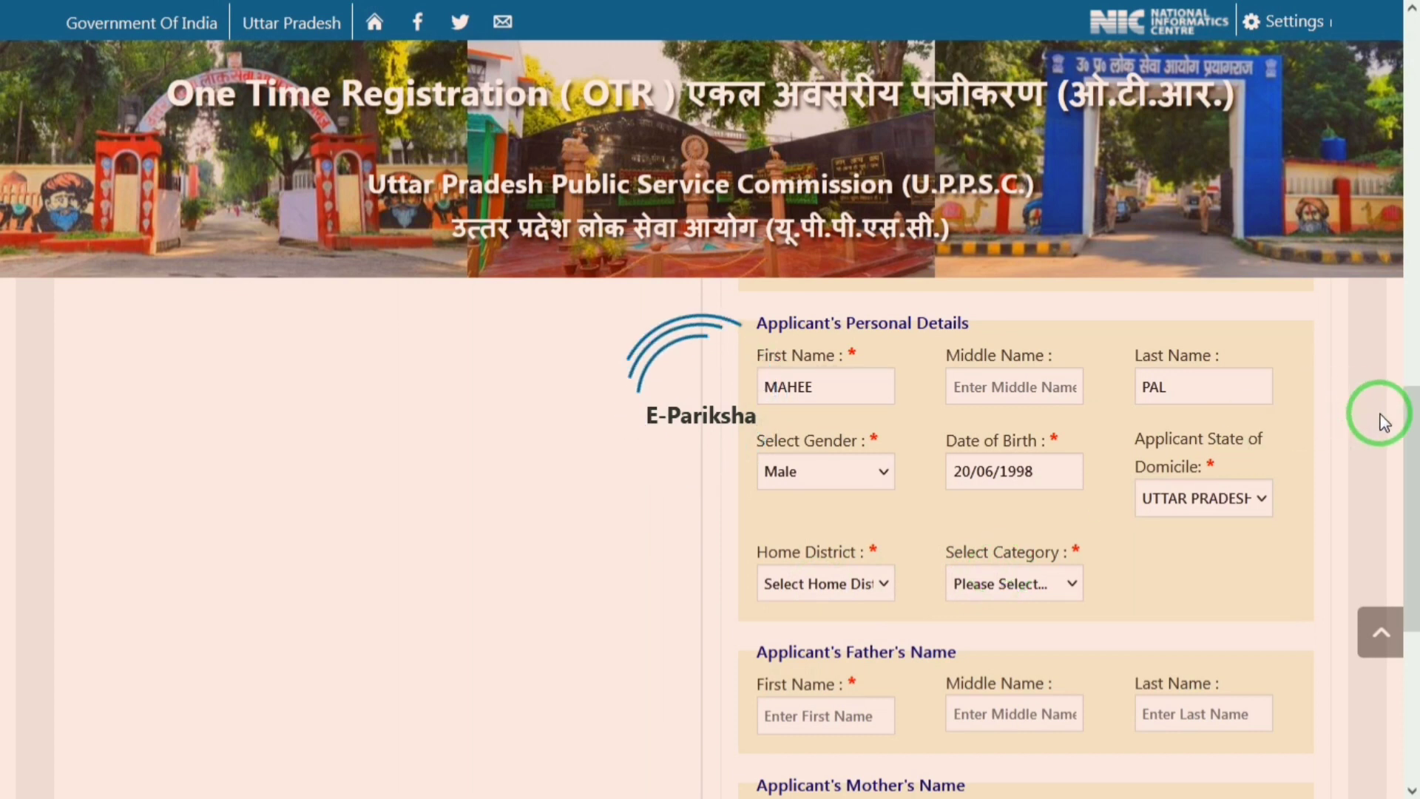
pyautogui.scroll(-1, 1409, 451)
pyautogui.moveTo(1409, 452); pyautogui.dragTo(1409, 514)
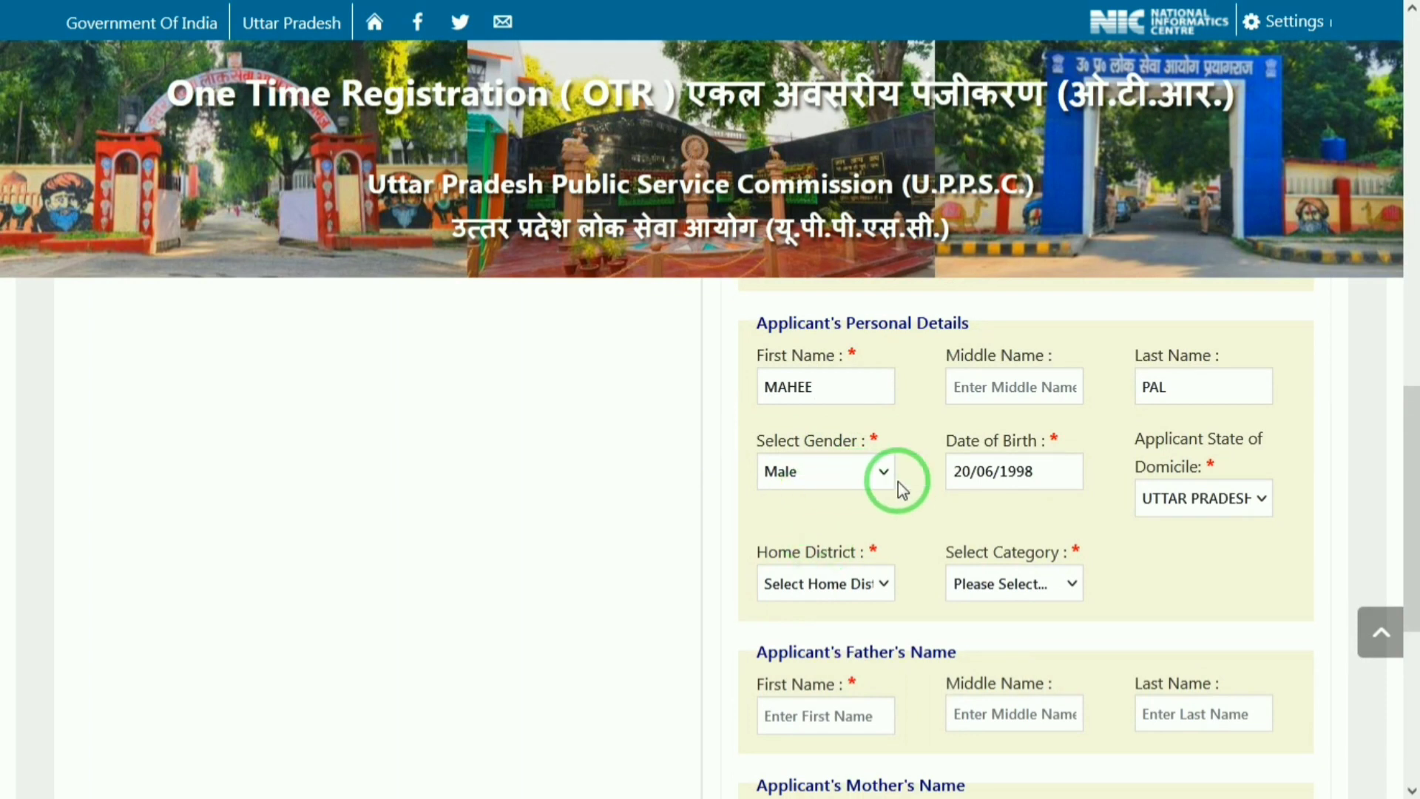
pyautogui.click(849, 588)
pyautogui.write('mat')
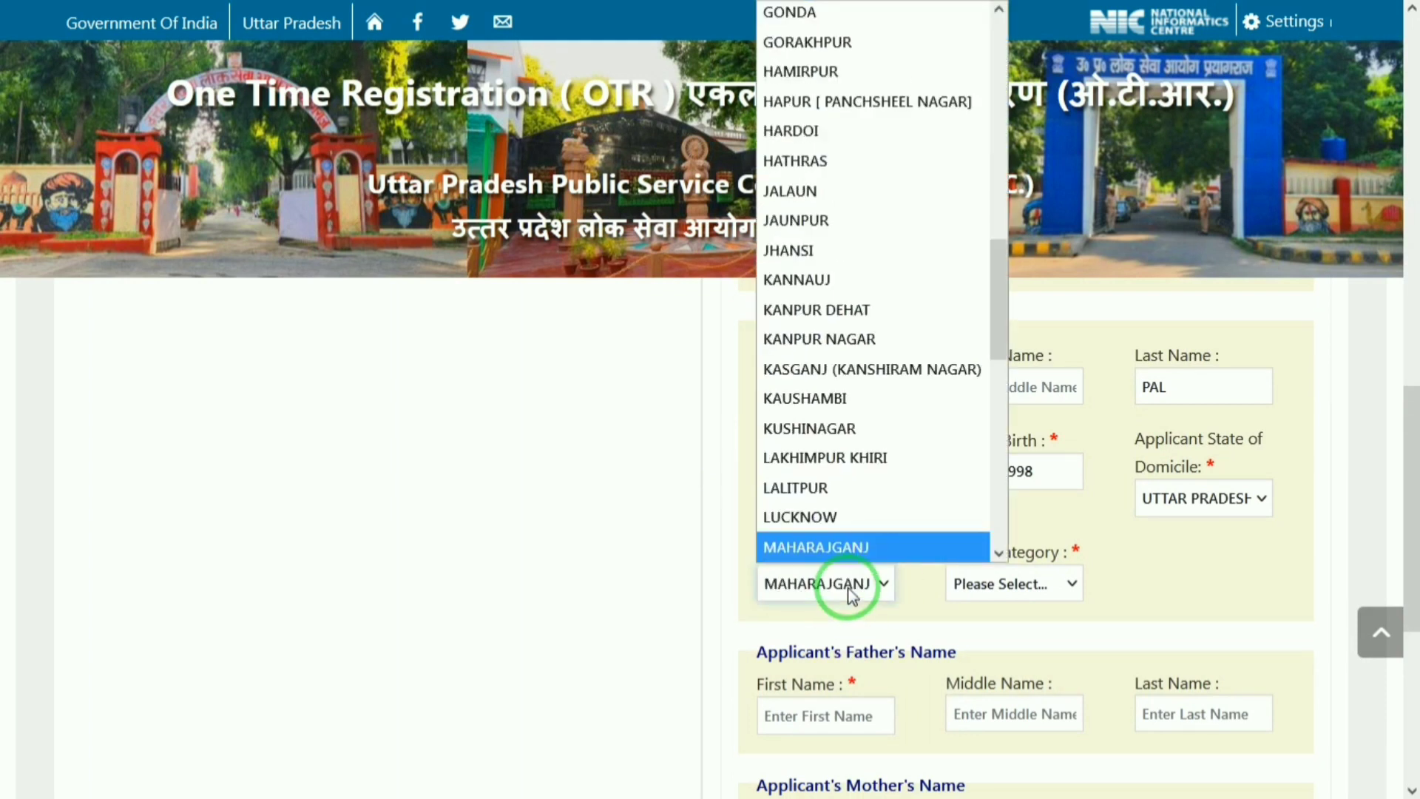
pyautogui.press('Return')
# Step: Set category GENERAL, board UTTAR PRADESH, passing year 2013, and fill the high-school roll number
pyautogui.click(963, 585)
pyautogui.click(970, 650)
pyautogui.moveTo(1411, 433); pyautogui.dragTo(1411, 532)
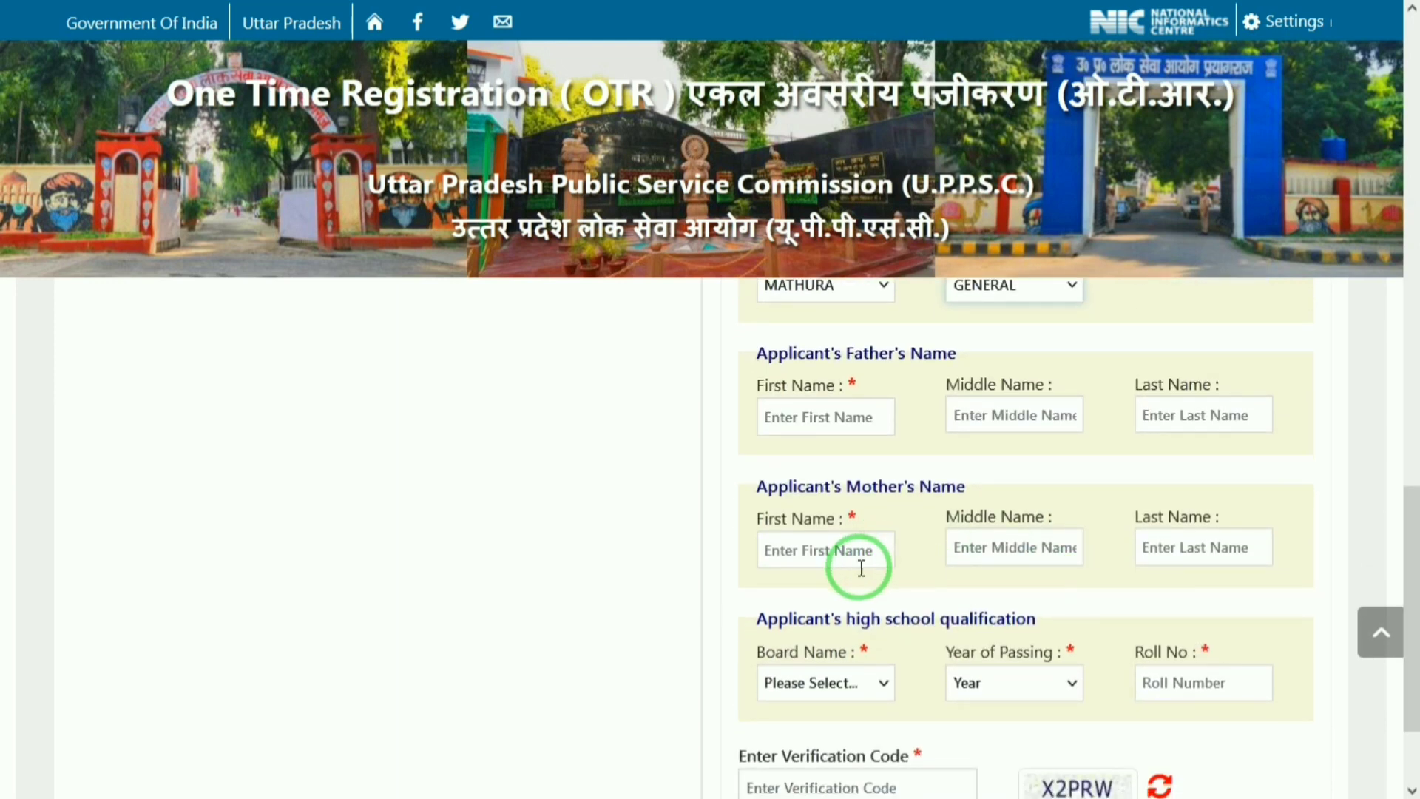
pyautogui.moveTo(1412, 575); pyautogui.dragTo(1411, 626)
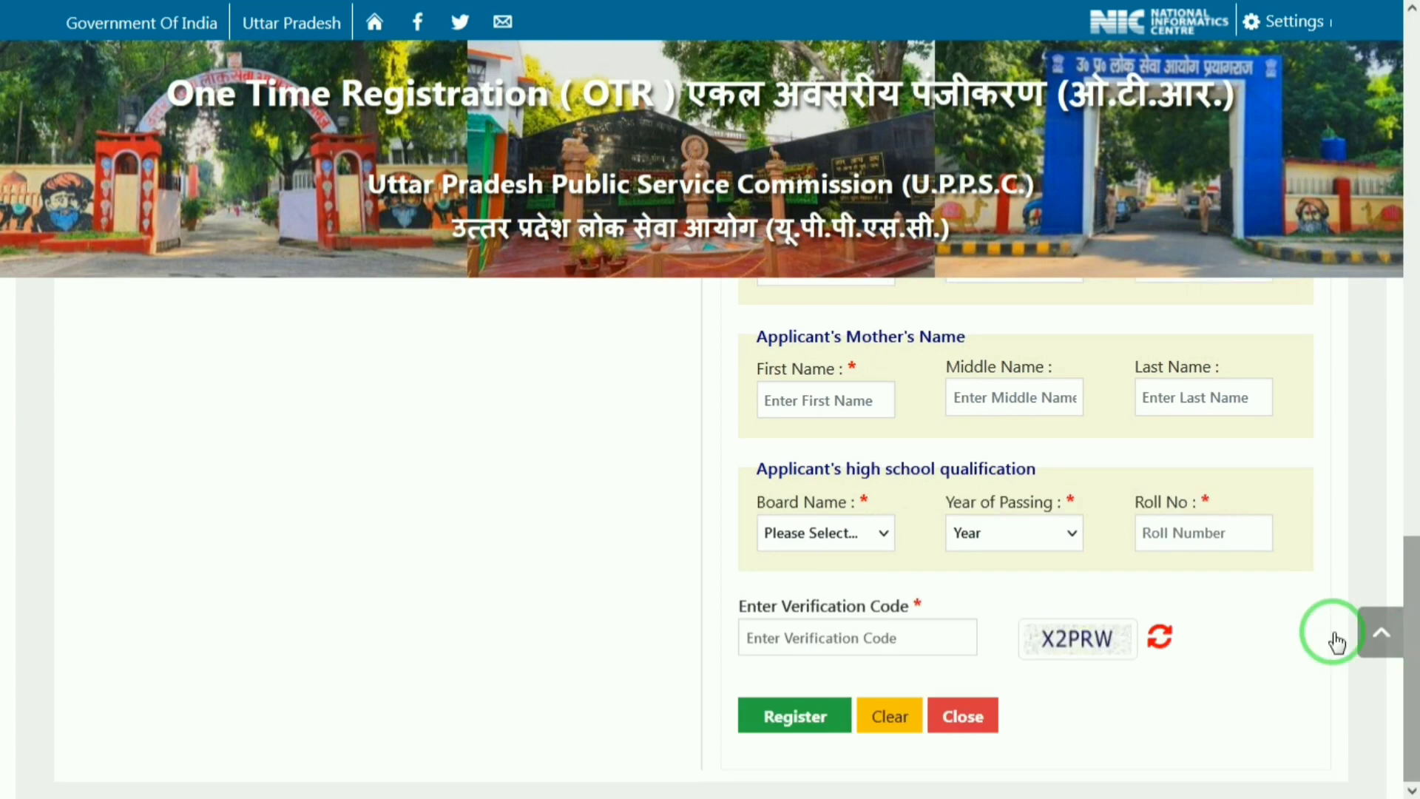
pyautogui.click(852, 528)
pyautogui.press('u')
pyautogui.press('Return')
pyautogui.click(1013, 543)
pyautogui.write('2013')
pyautogui.press('Return')
pyautogui.click(1177, 539)
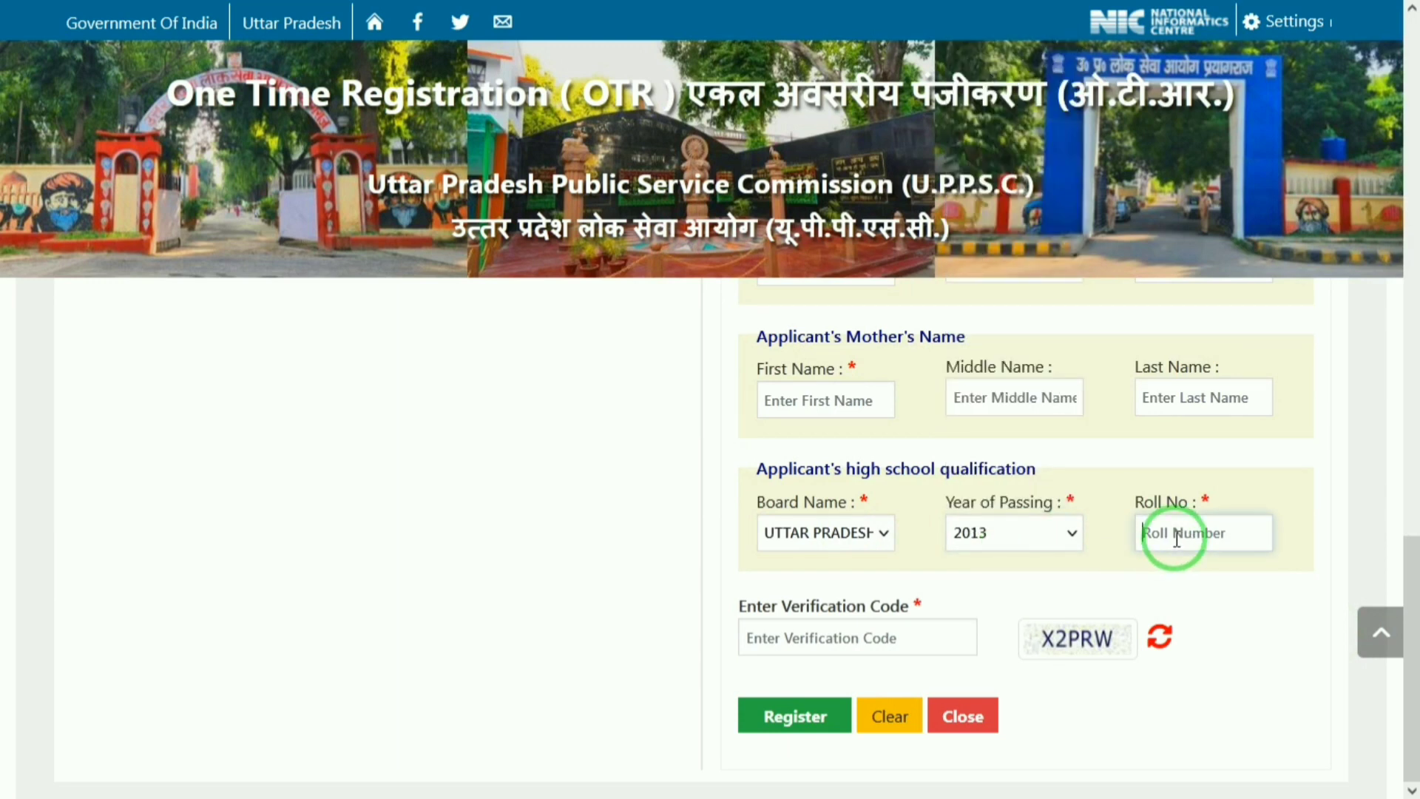
pyautogui.click(874, 640)
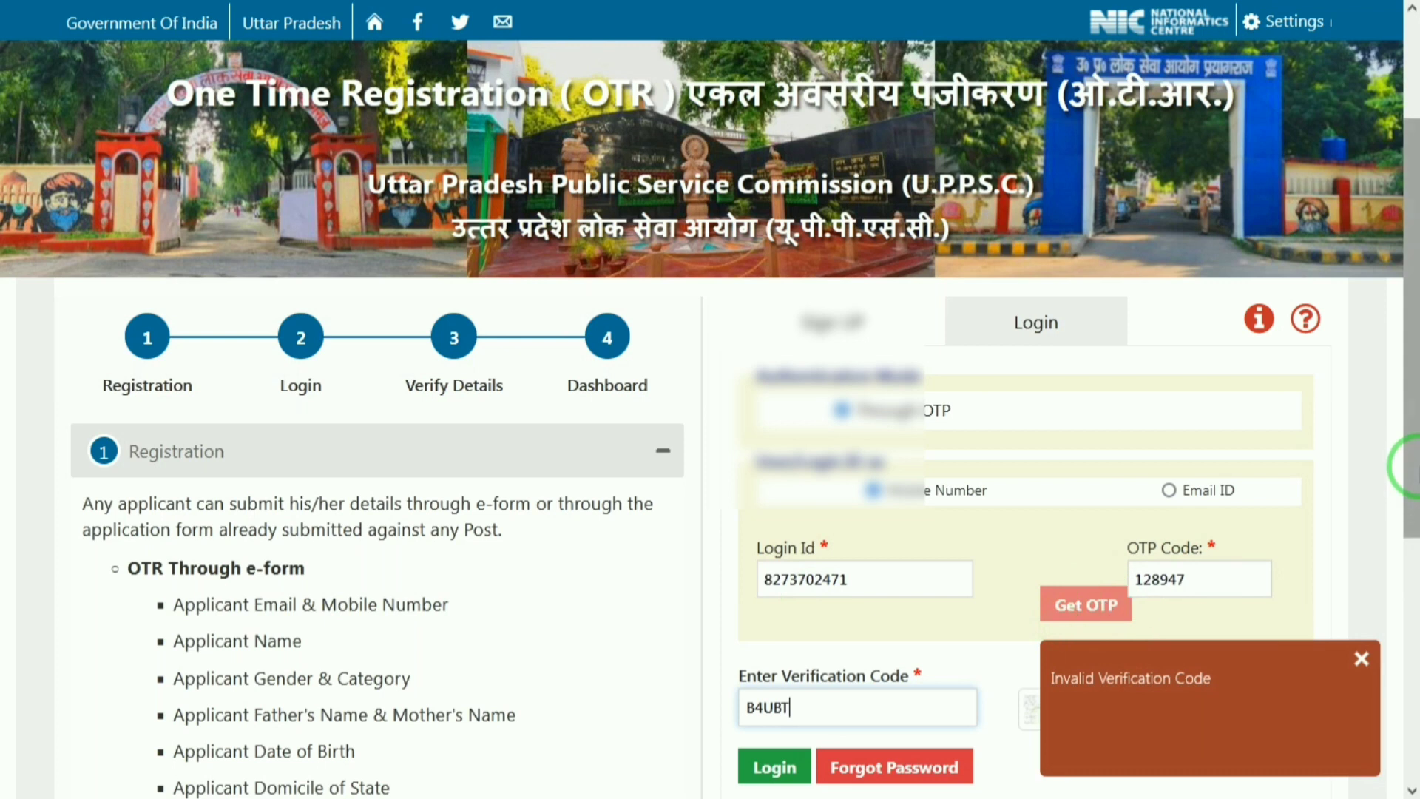
# Step: Log in to the OTR account using the mobile OTP and verification code
pyautogui.moveTo(1412, 444); pyautogui.dragTo(1412, 566)
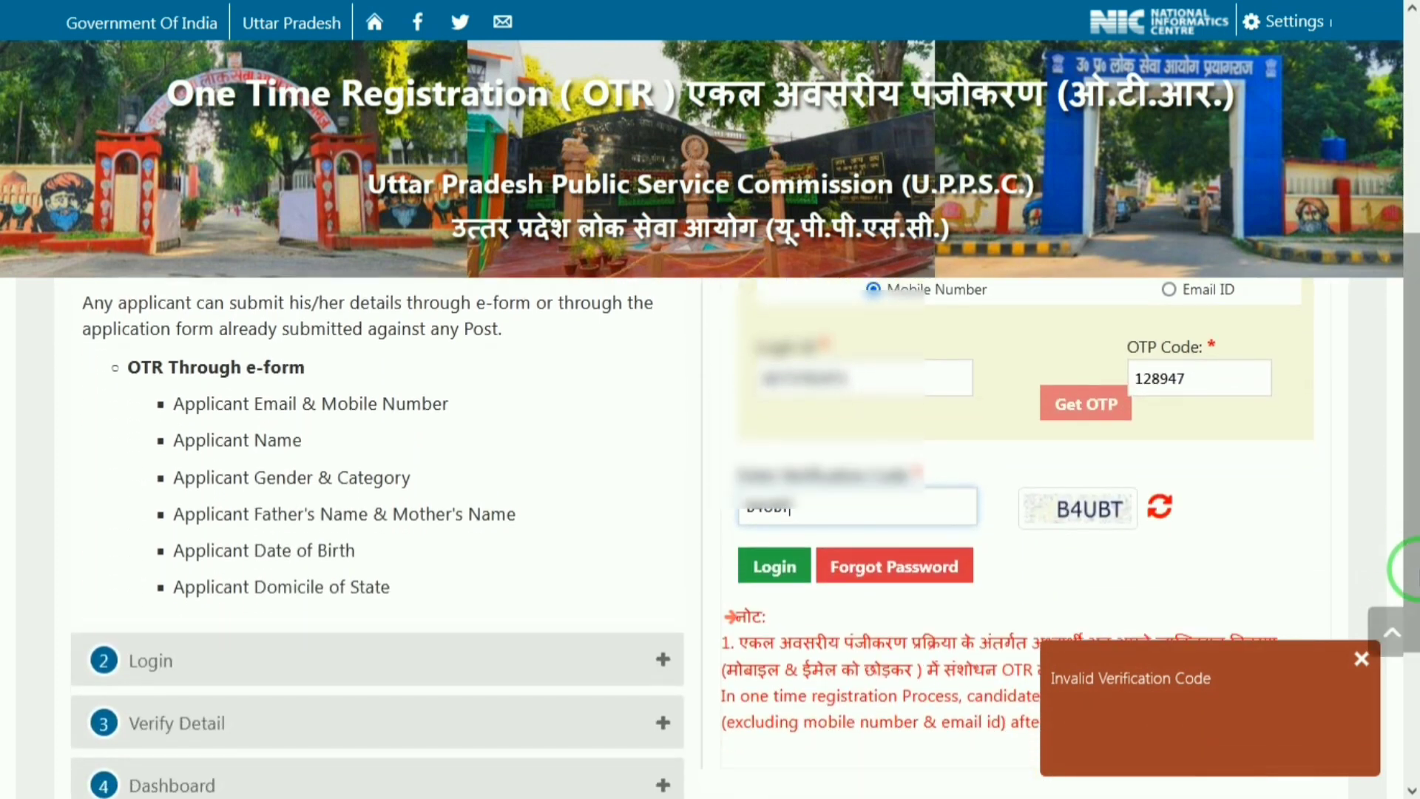
pyautogui.click(766, 583)
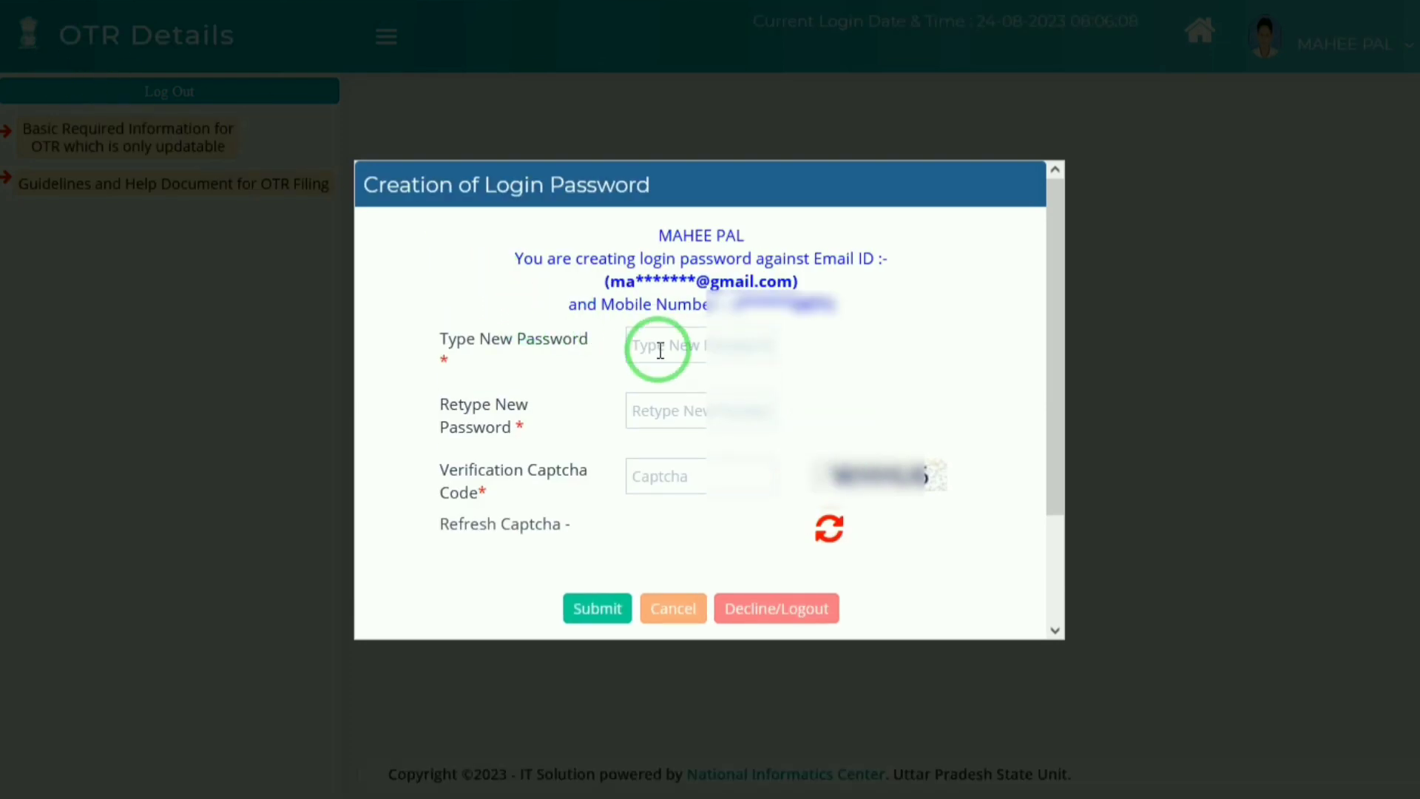
# Step: Enter and retype a new login password, submit it, and decline Firefox's save-password prompt
pyautogui.click(661, 350)
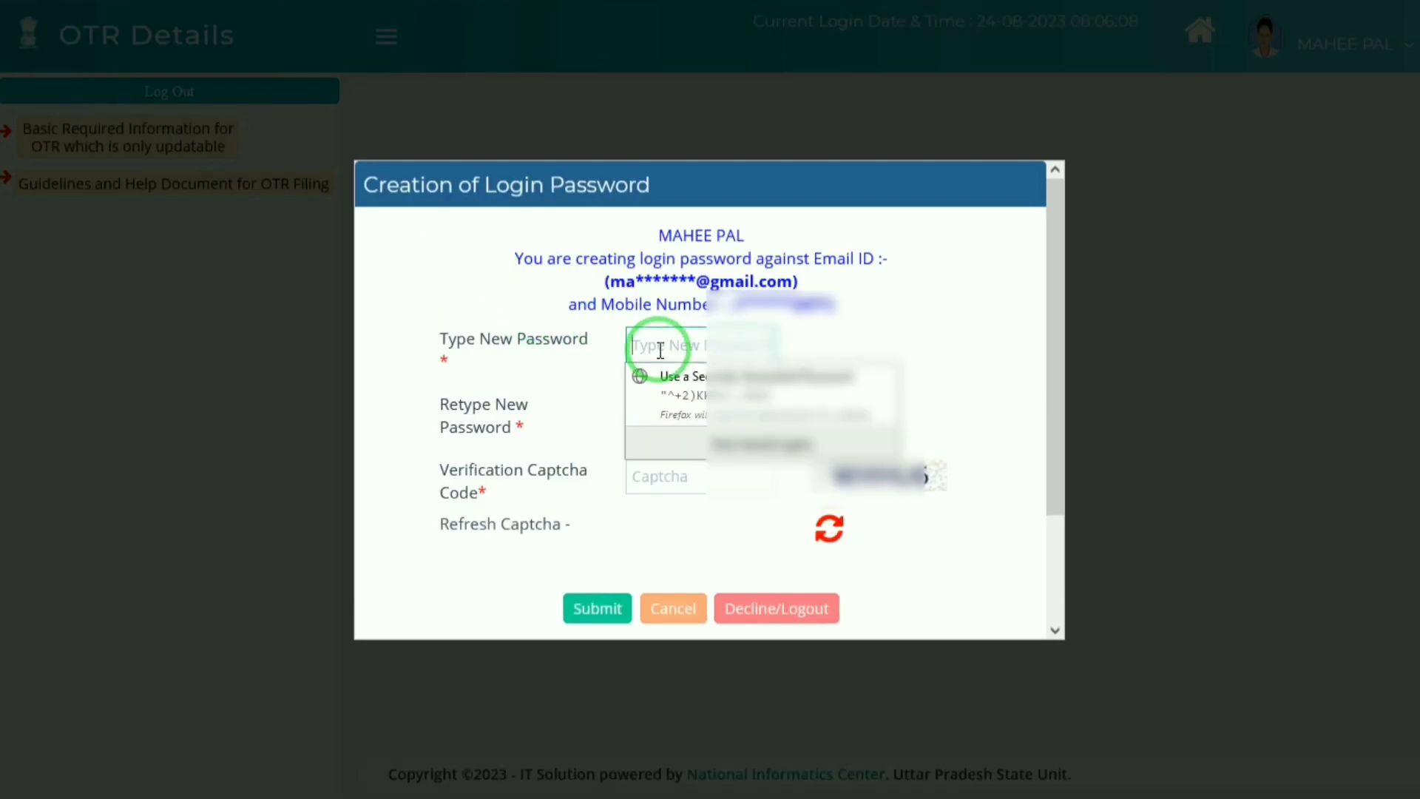
pyautogui.write('•')
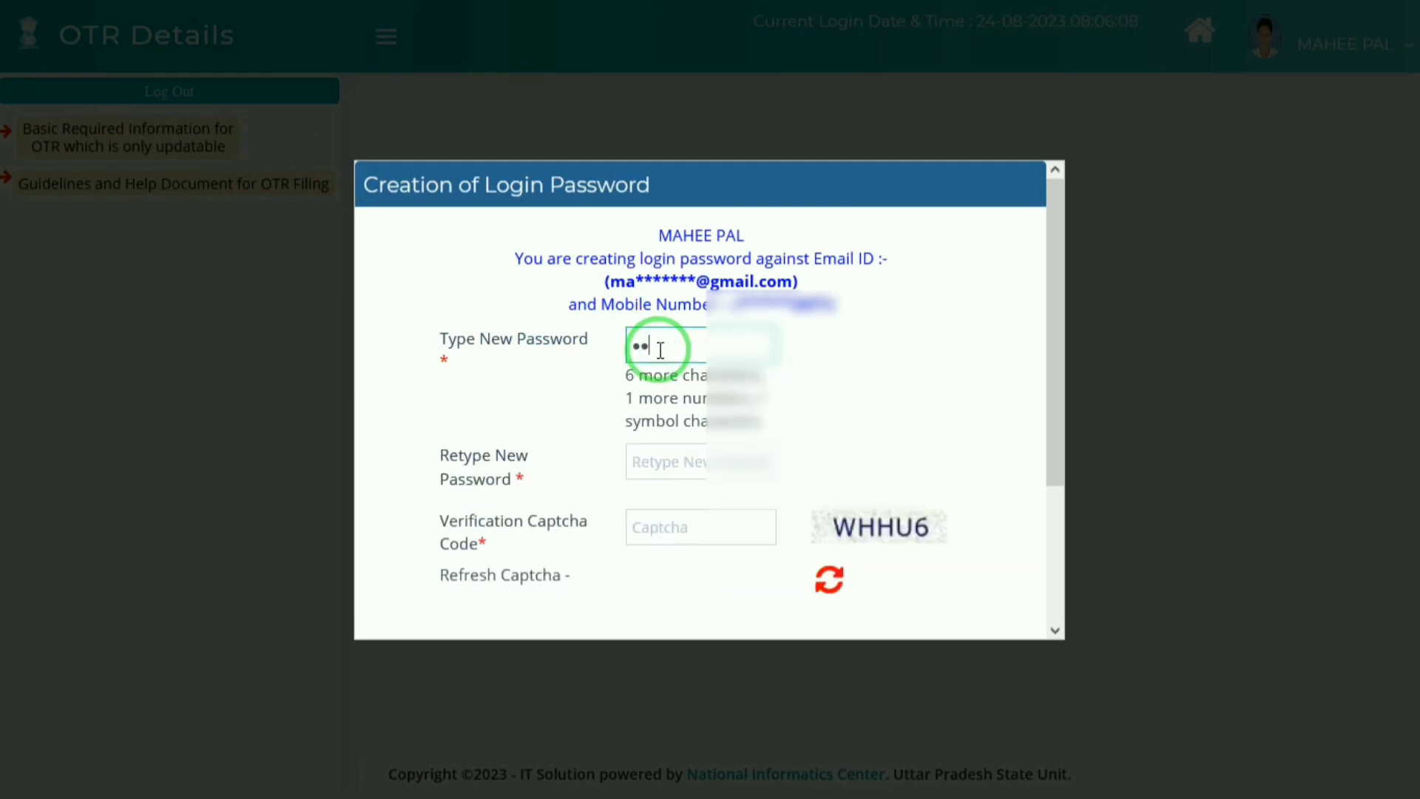
pyautogui.write('•••••')
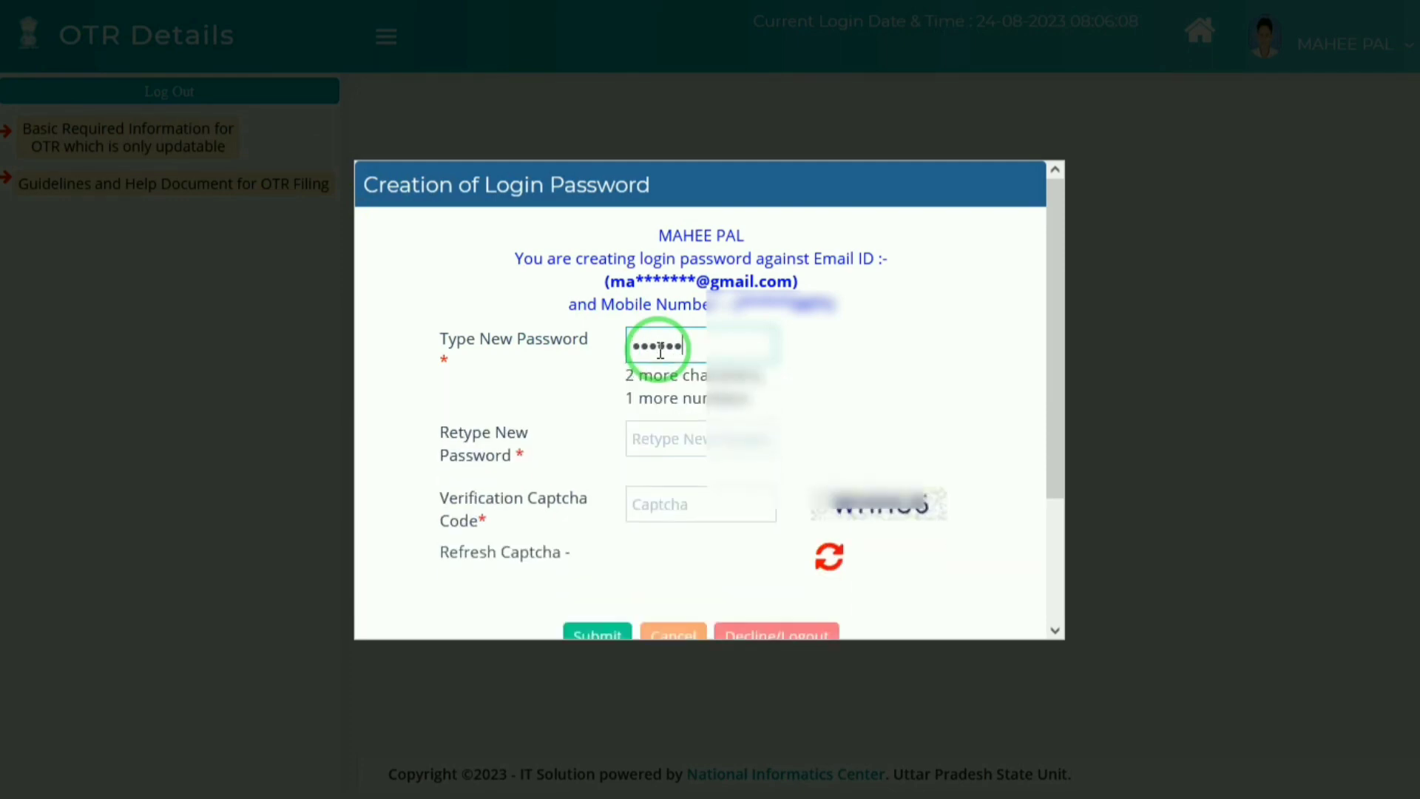
pyautogui.write('••')
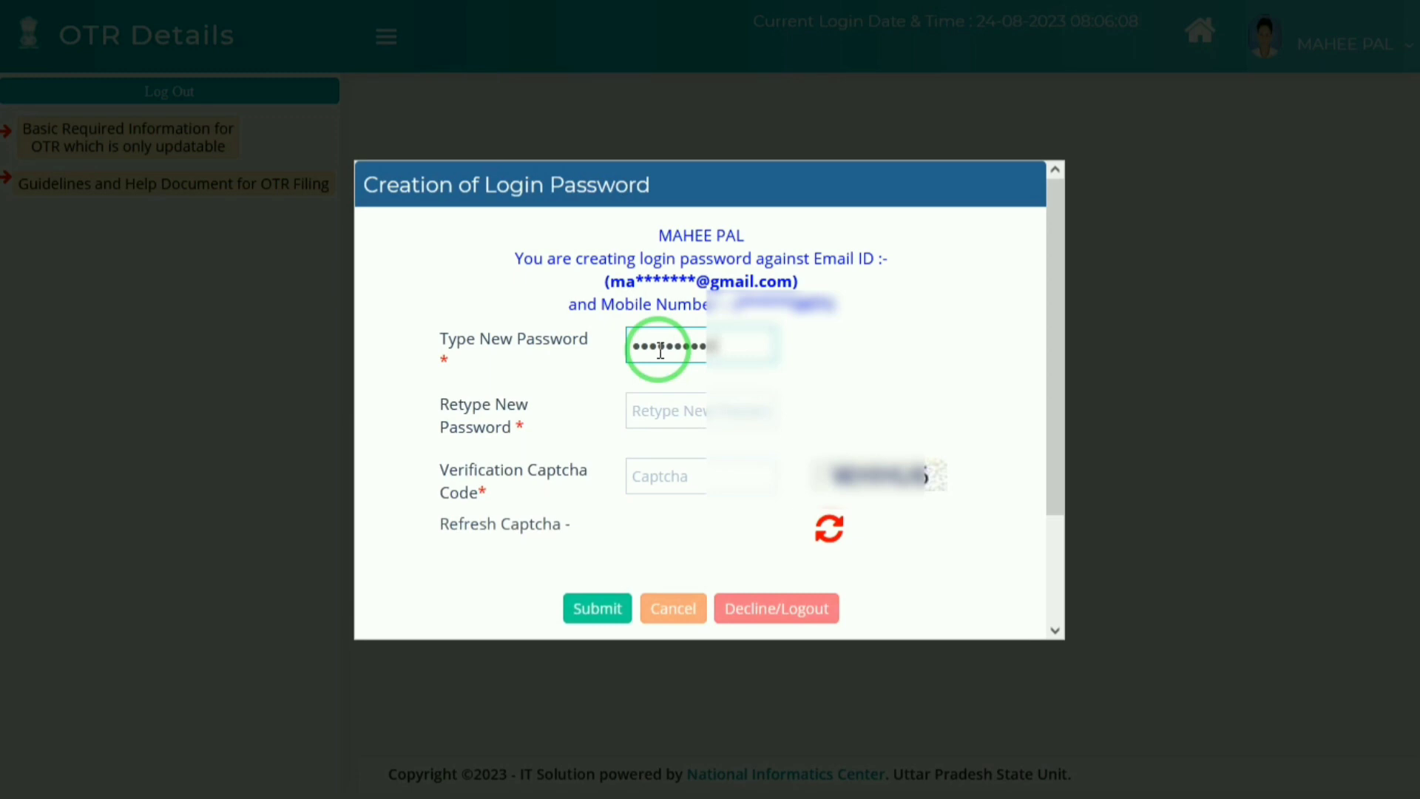
pyautogui.press('Tab')
pyautogui.write('•')
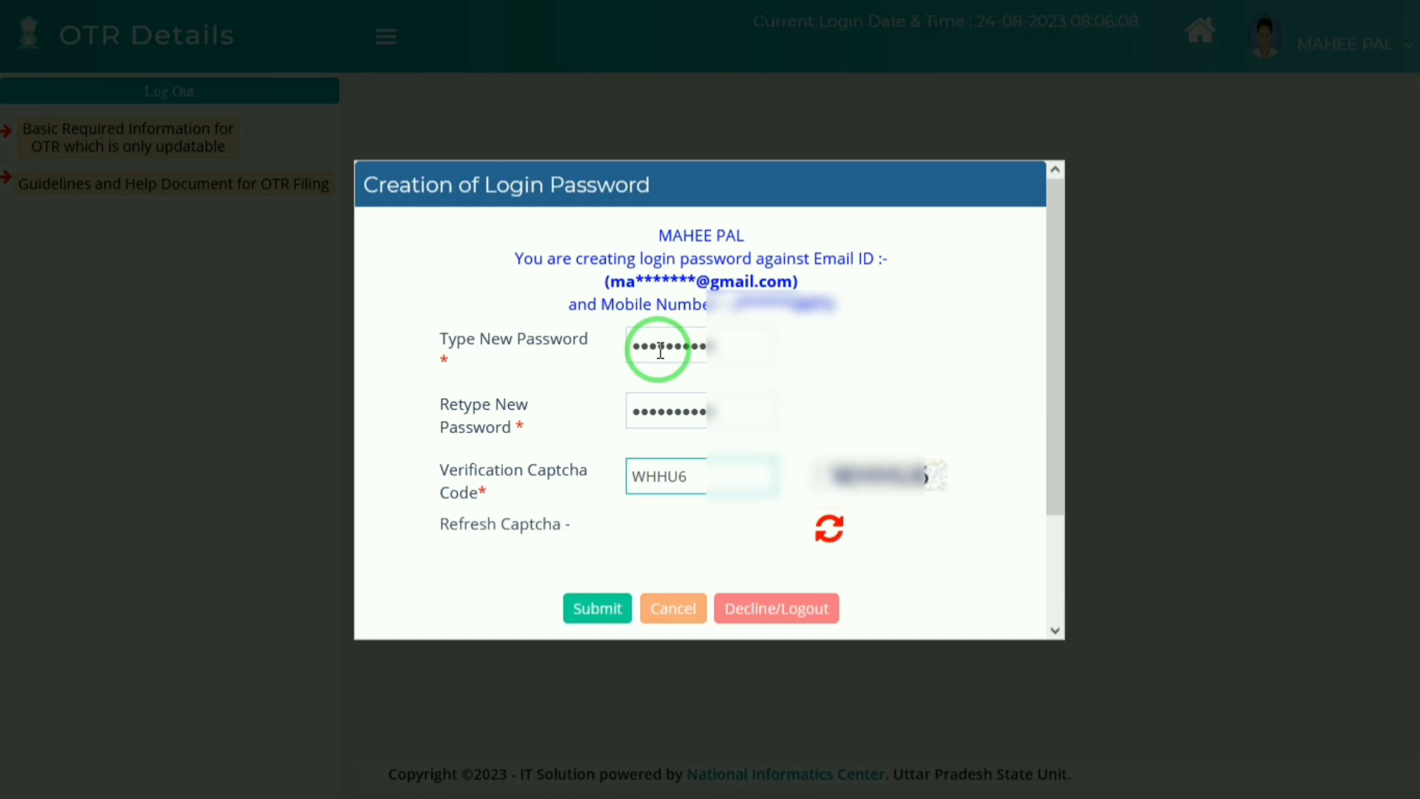
pyautogui.click(586, 611)
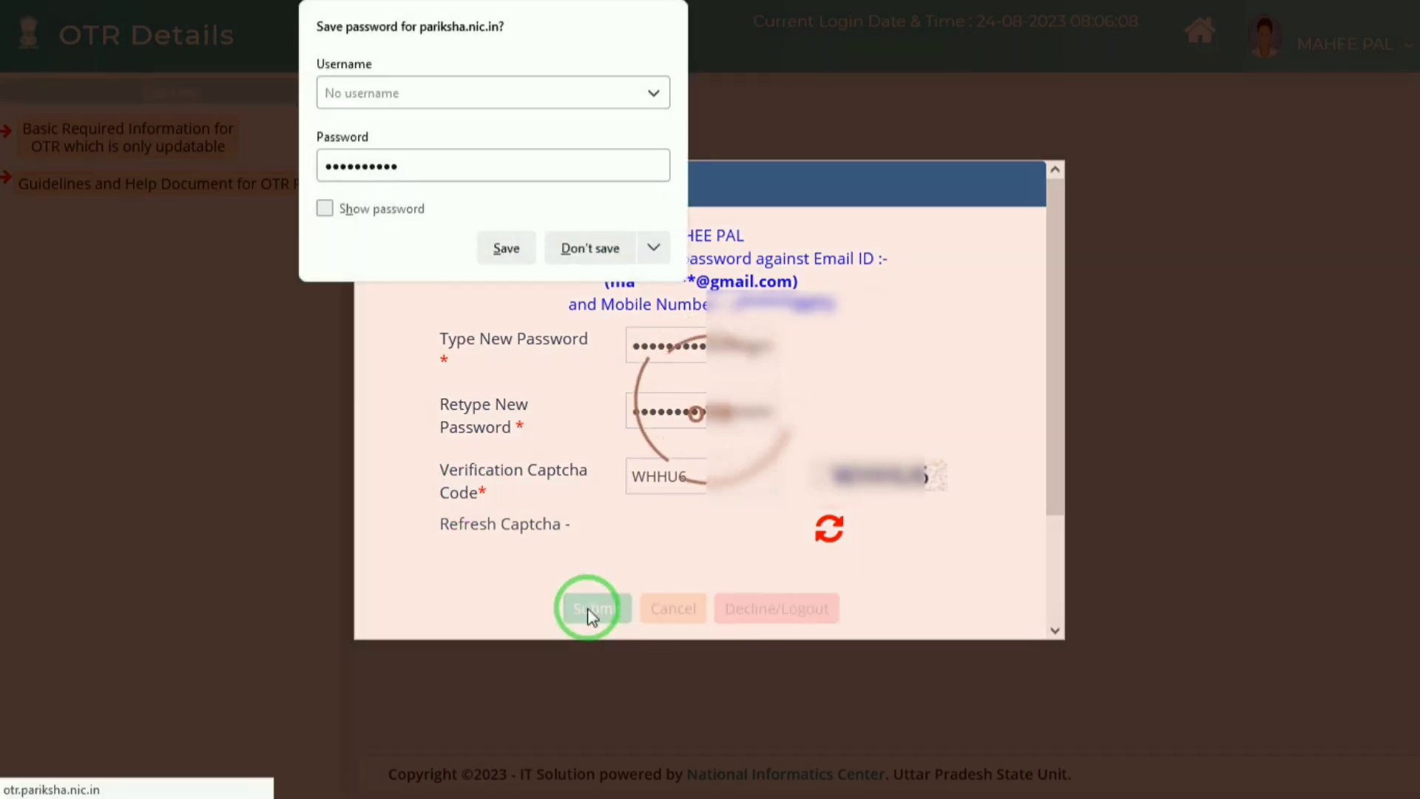
pyautogui.click(590, 249)
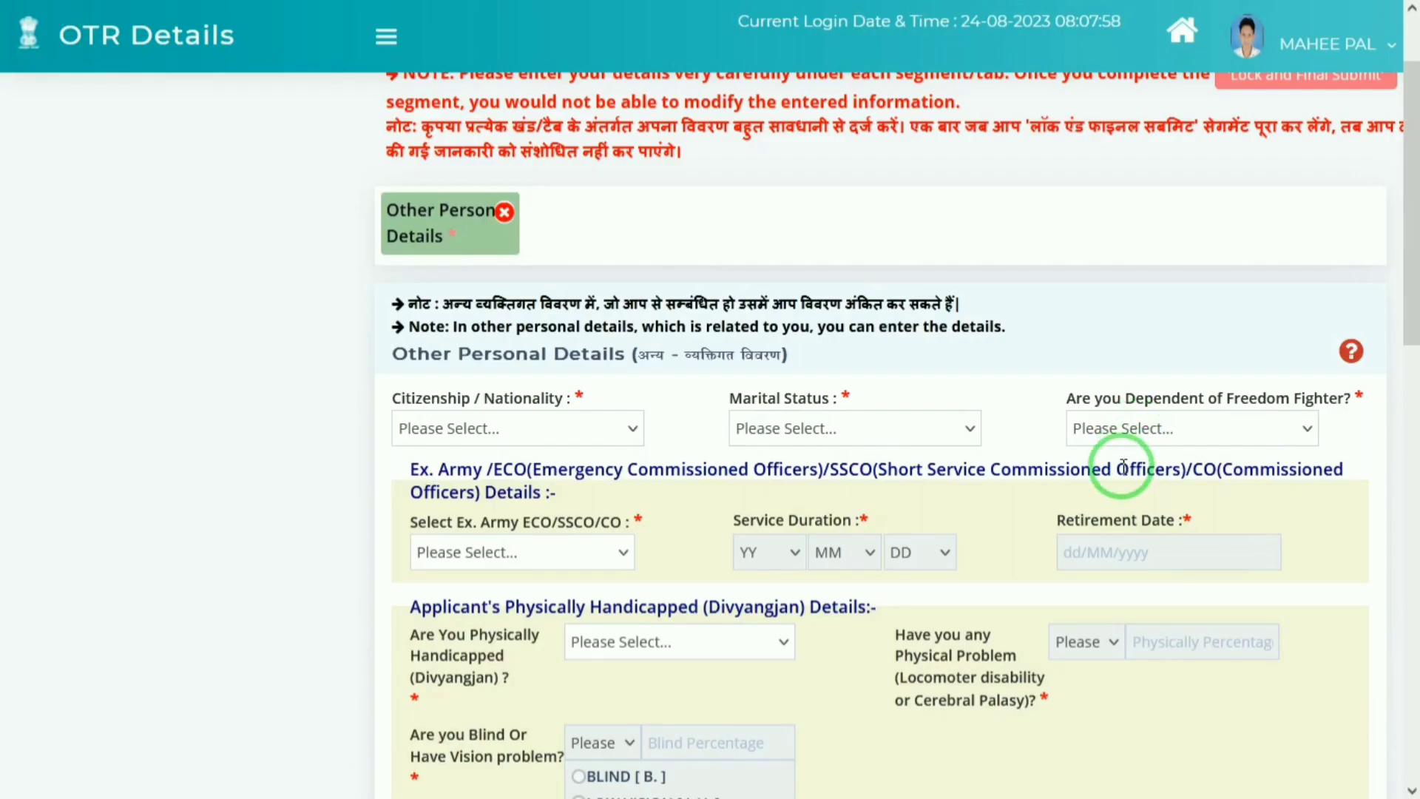
# Step: Set citizenship to Citizen of India, marital status Single, and No for freedom fighter and ex-army
pyautogui.click(440, 443)
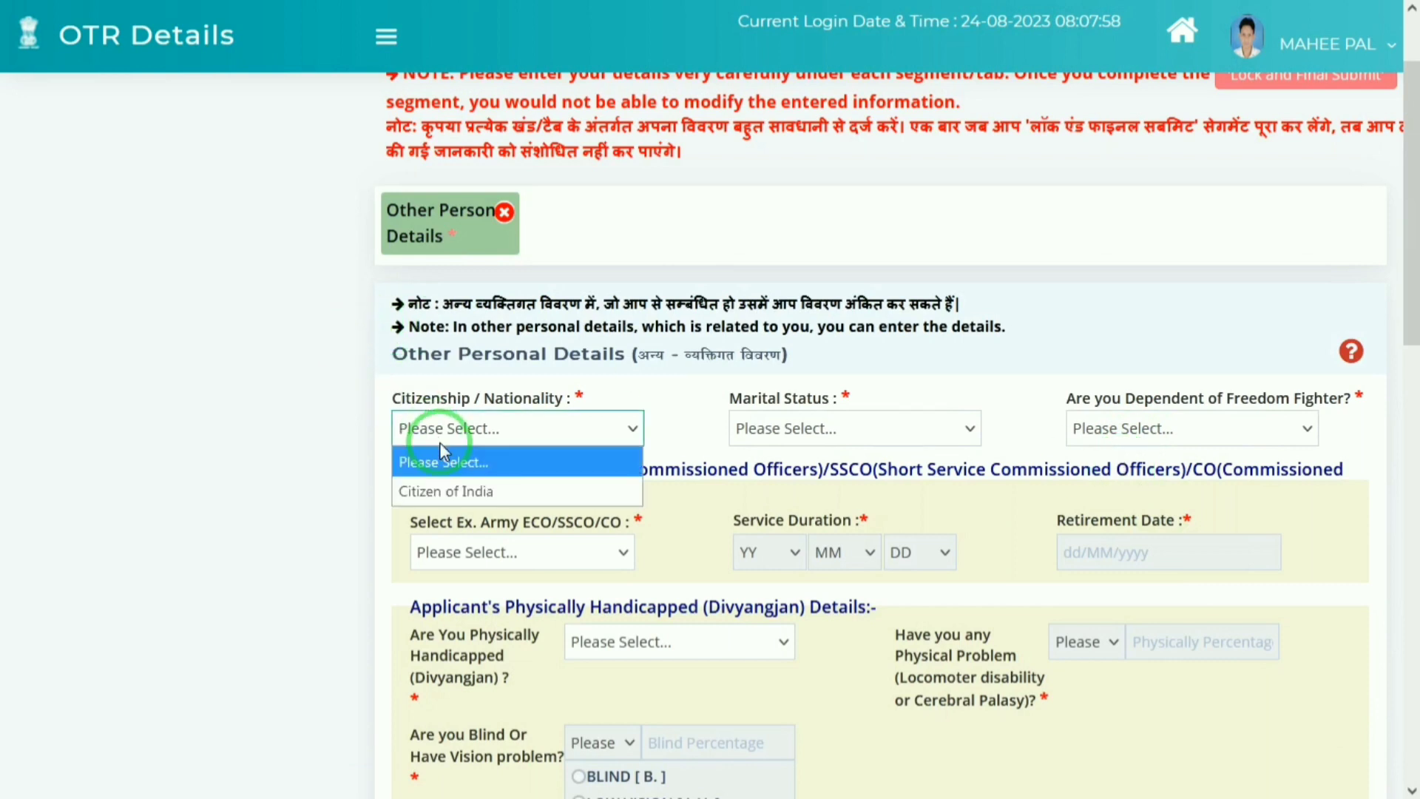
pyautogui.press('Down')
pyautogui.press('Return')
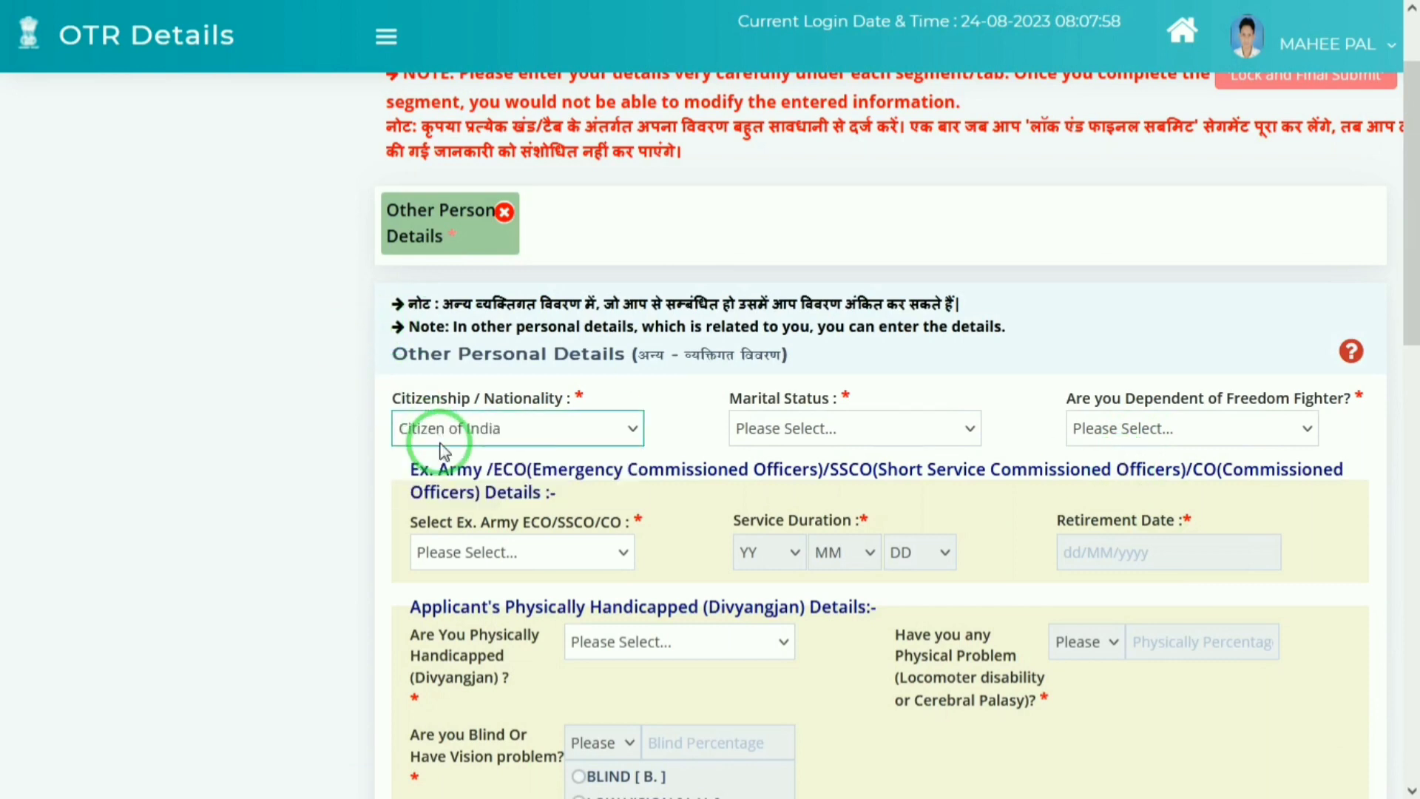
pyautogui.click(847, 427)
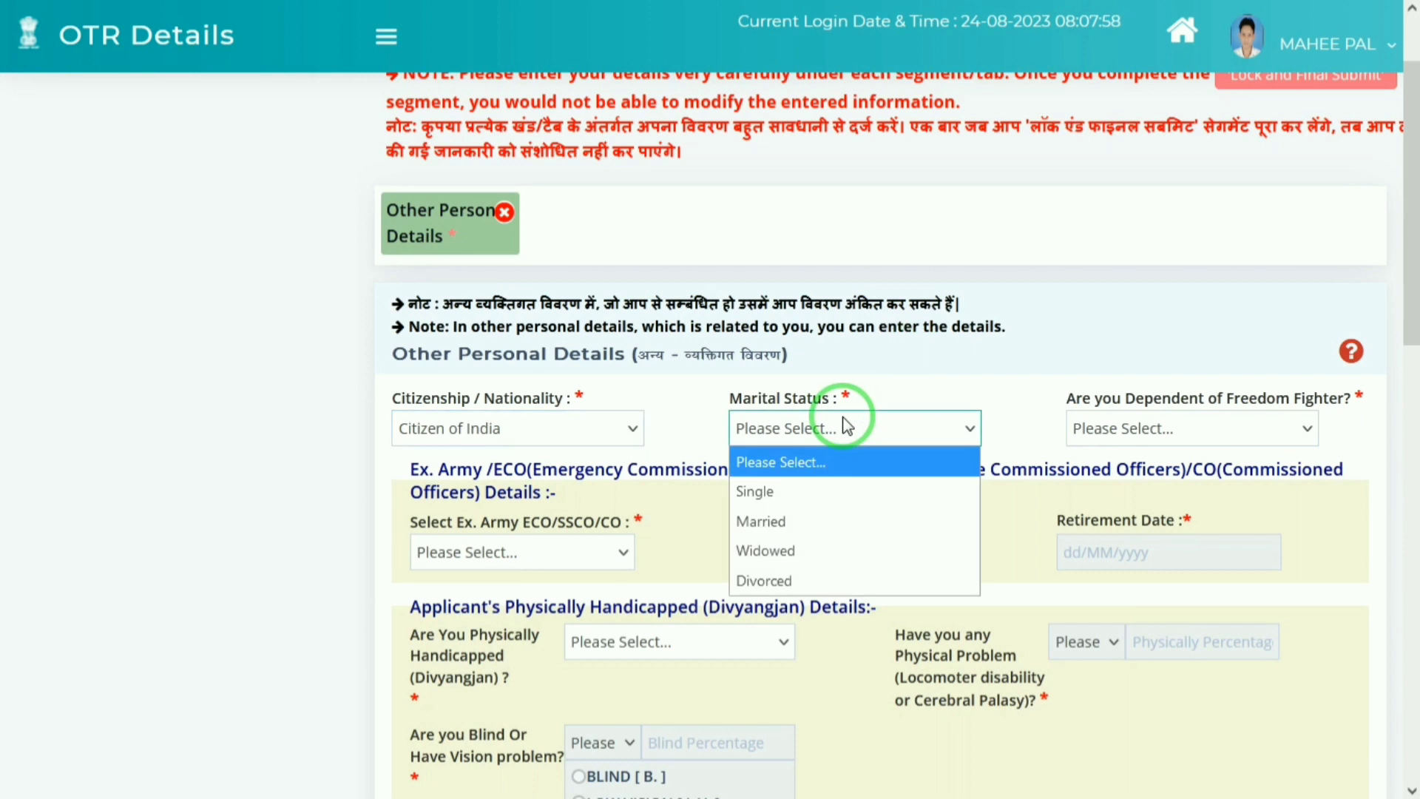
pyautogui.press('Down')
pyautogui.press('Return')
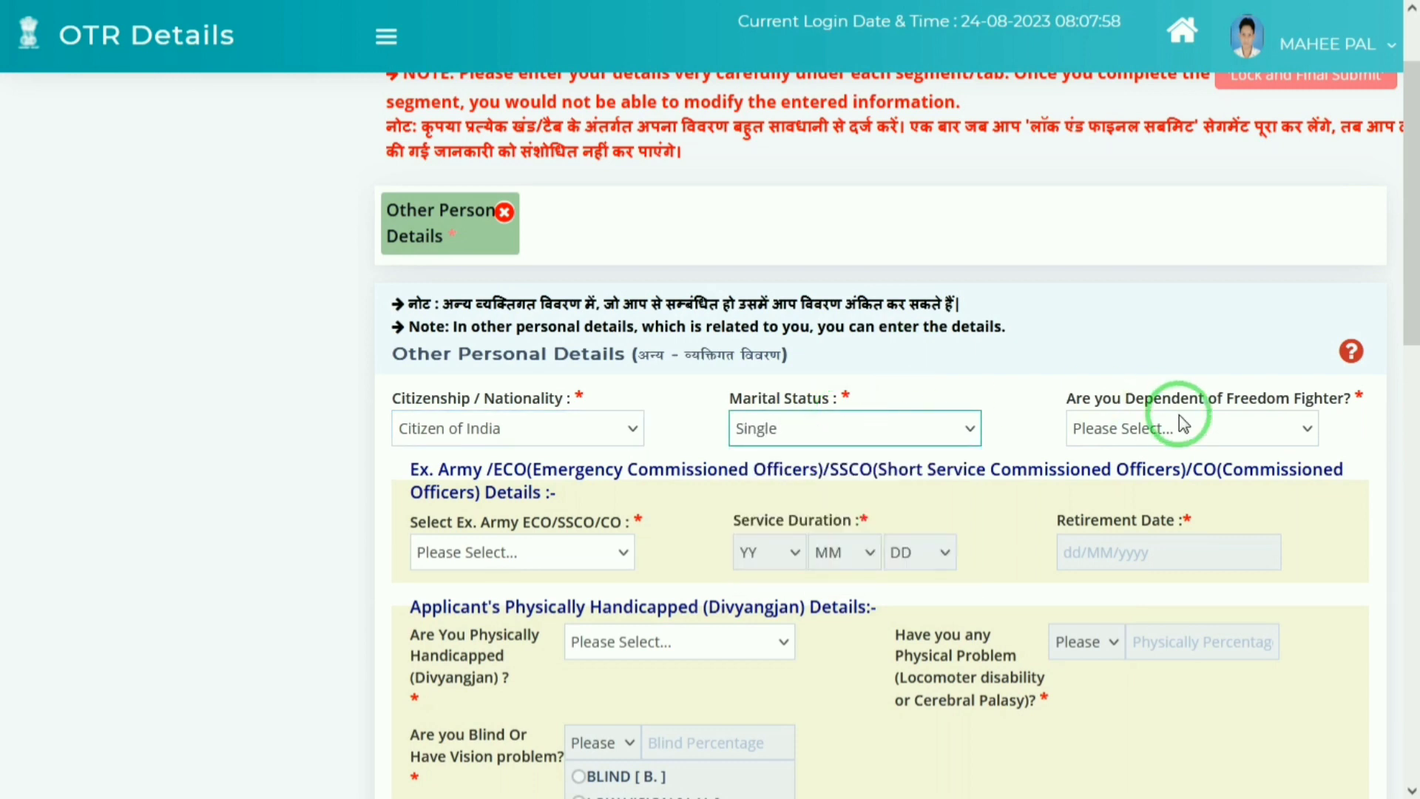
pyautogui.click(1174, 429)
pyautogui.press('Escape')
pyautogui.press('Down')
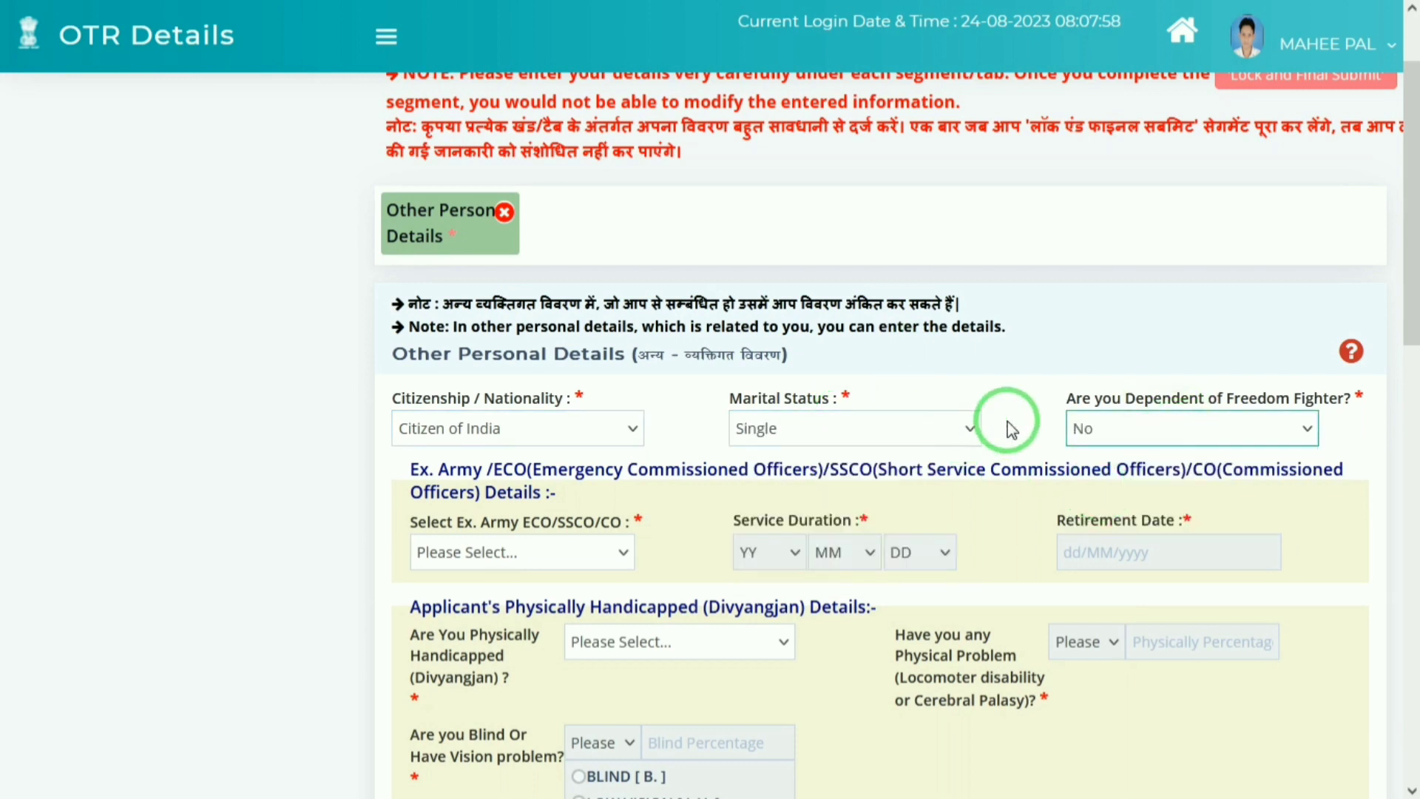
pyautogui.click(440, 562)
pyautogui.click(440, 614)
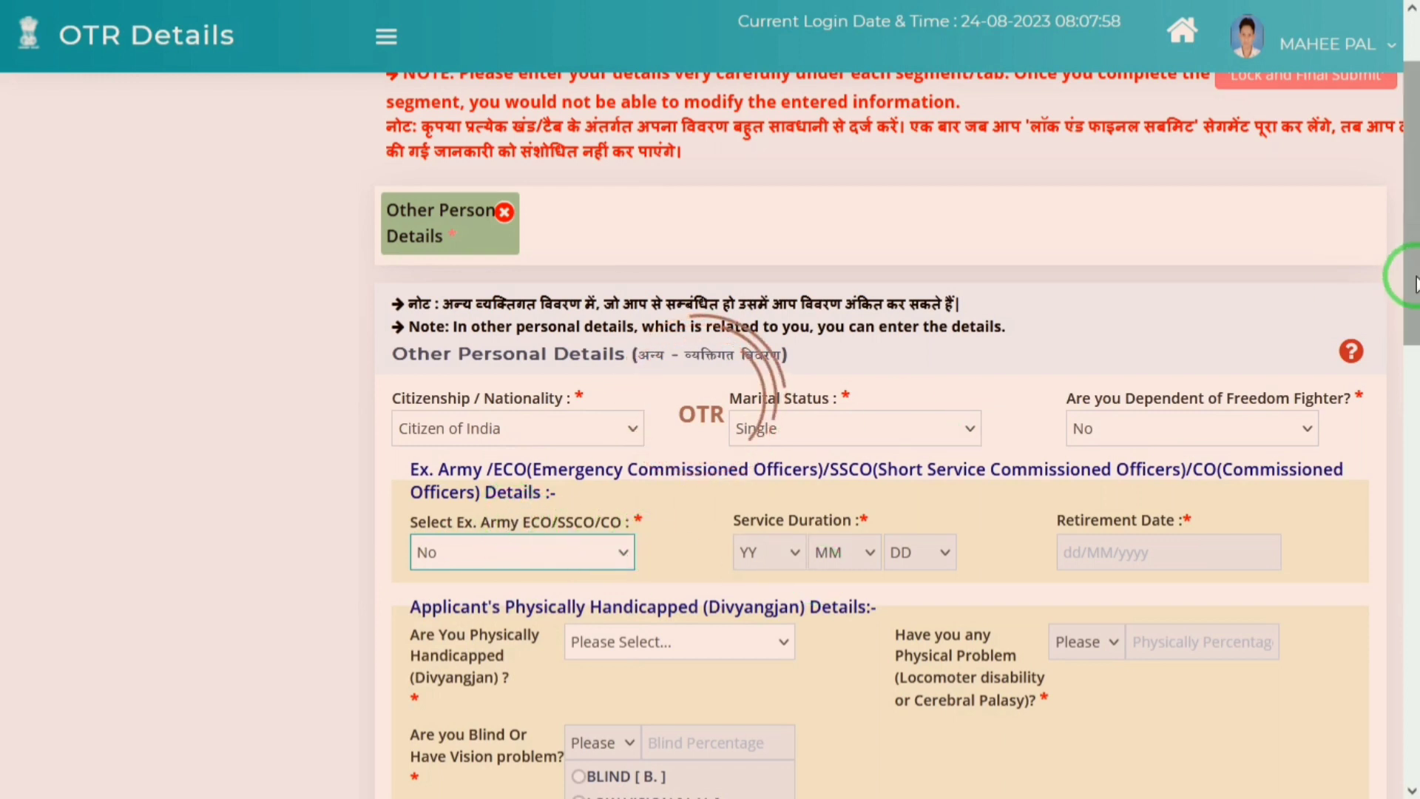
# Step: Answer No to physically handicapped and debarment, then save the details and confirm
pyautogui.moveTo(1410, 298); pyautogui.dragTo(1409, 385)
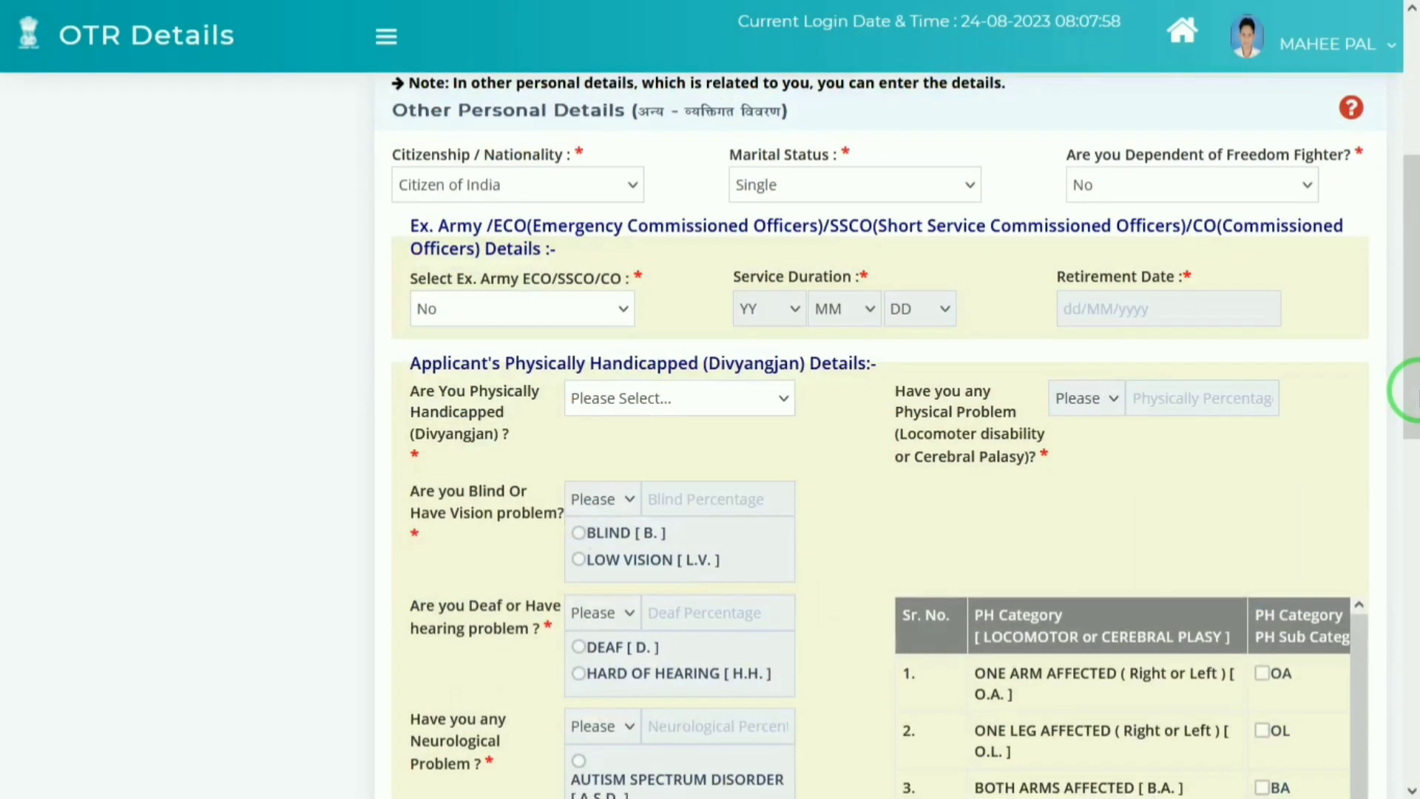
pyautogui.click(685, 397)
pyautogui.click(613, 462)
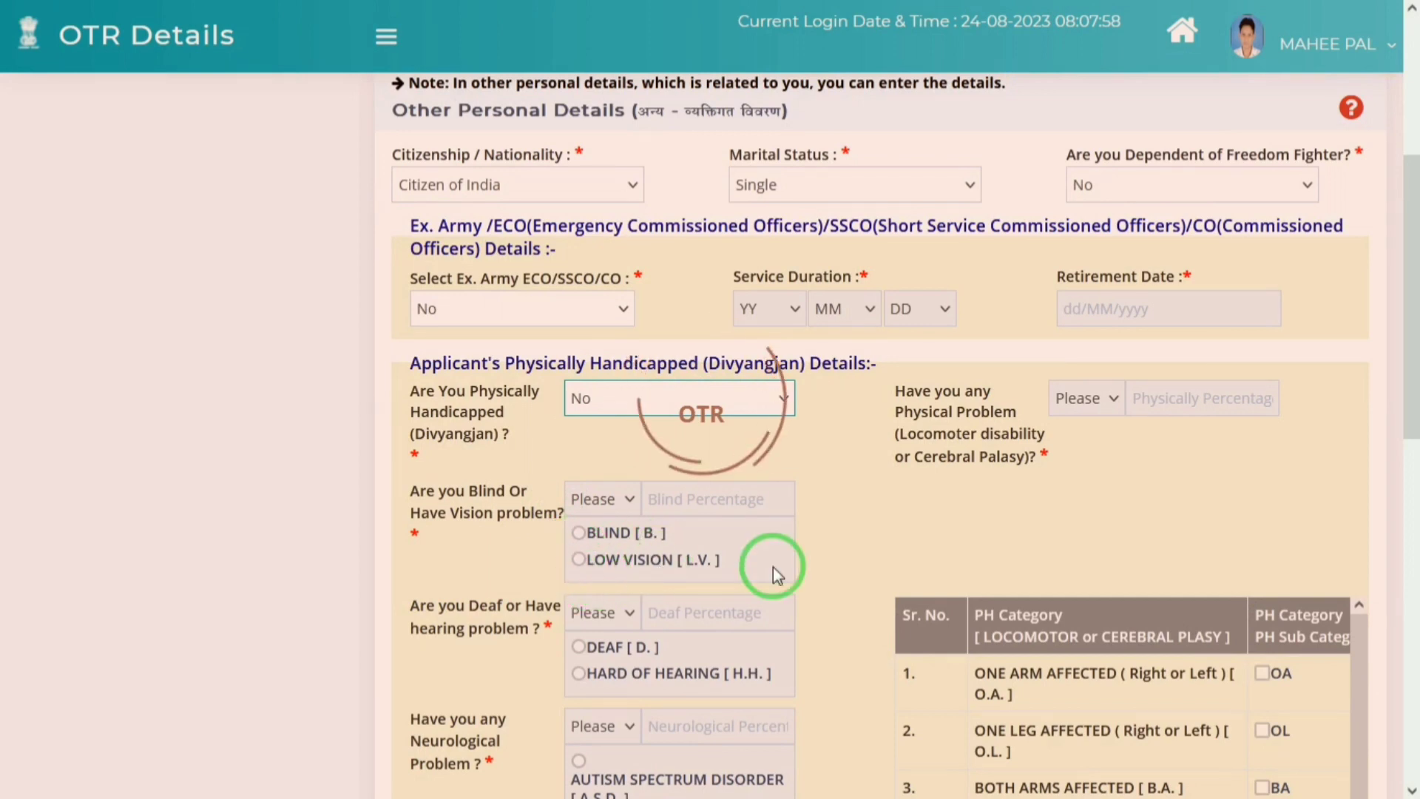
pyautogui.moveTo(1412, 284); pyautogui.dragTo(1409, 420)
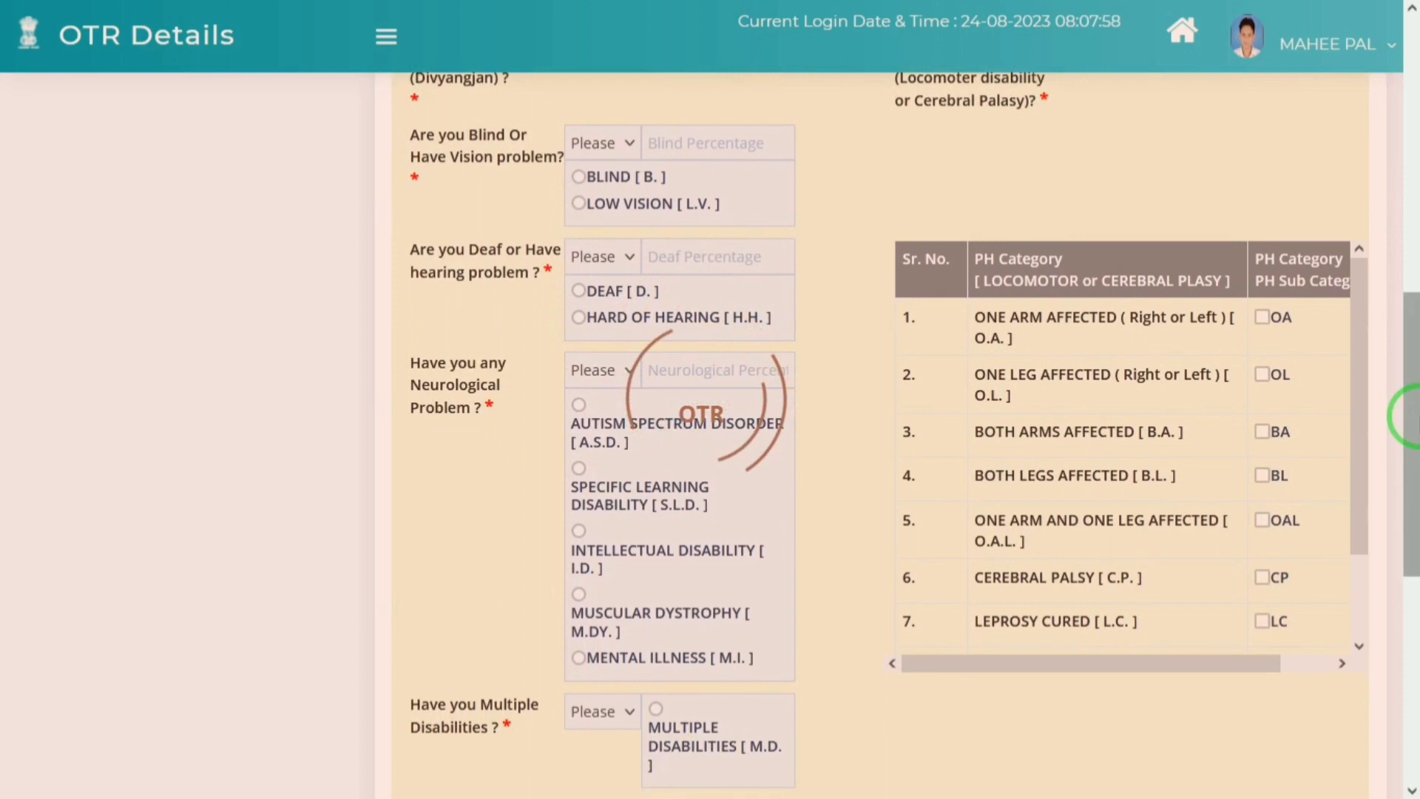
pyautogui.moveTo(1413, 476); pyautogui.dragTo(1413, 652)
pyautogui.click(436, 429)
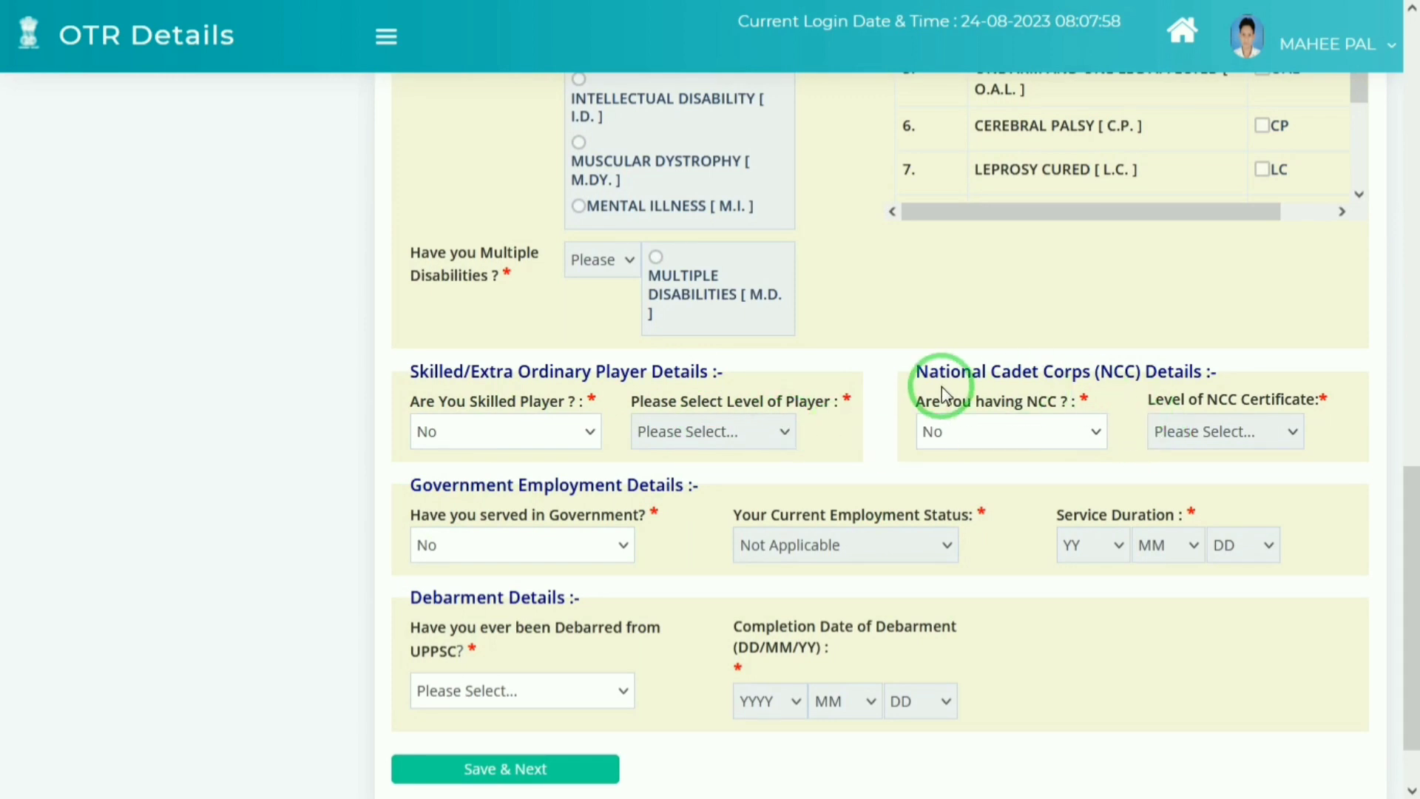
pyautogui.moveTo(1409, 584); pyautogui.dragTo(1410, 655)
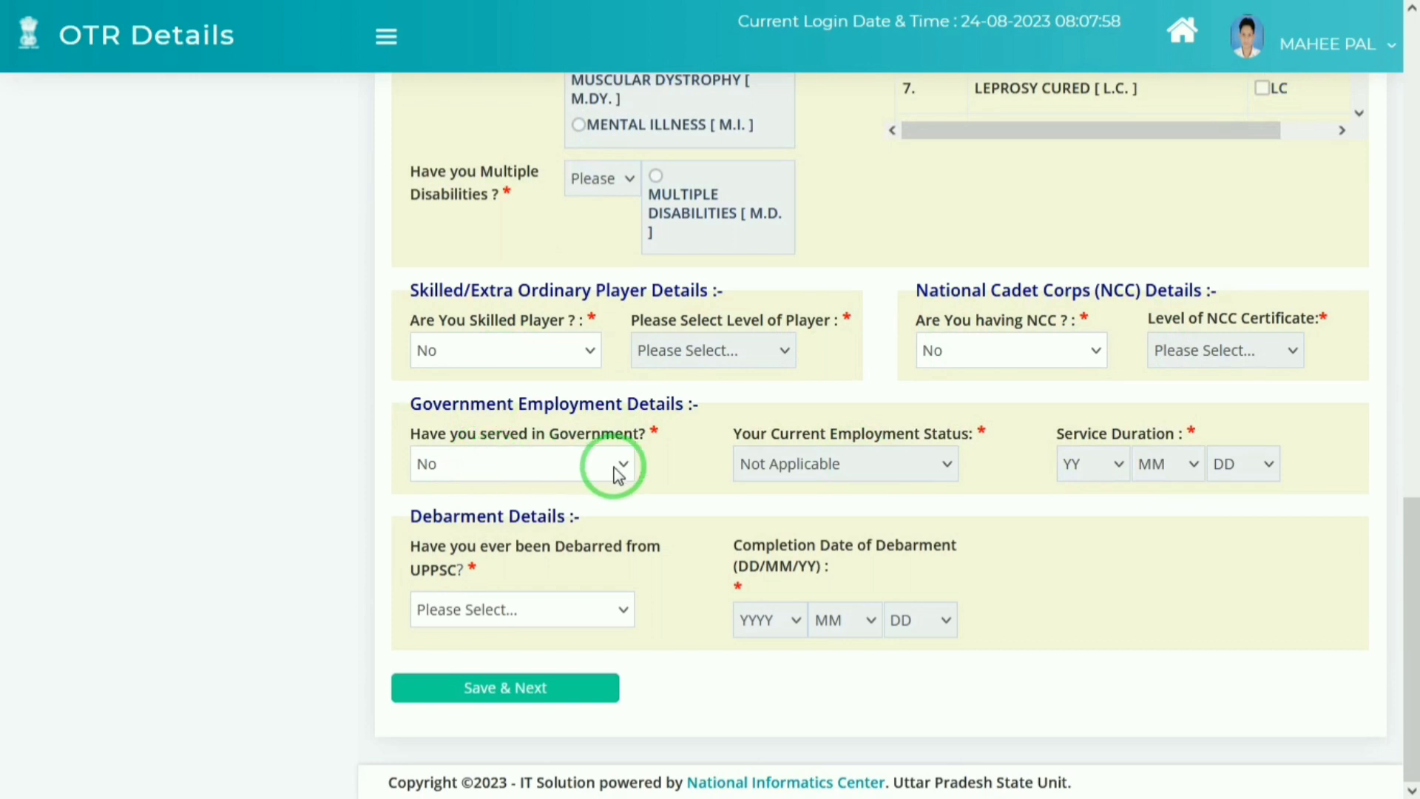
pyautogui.click(494, 605)
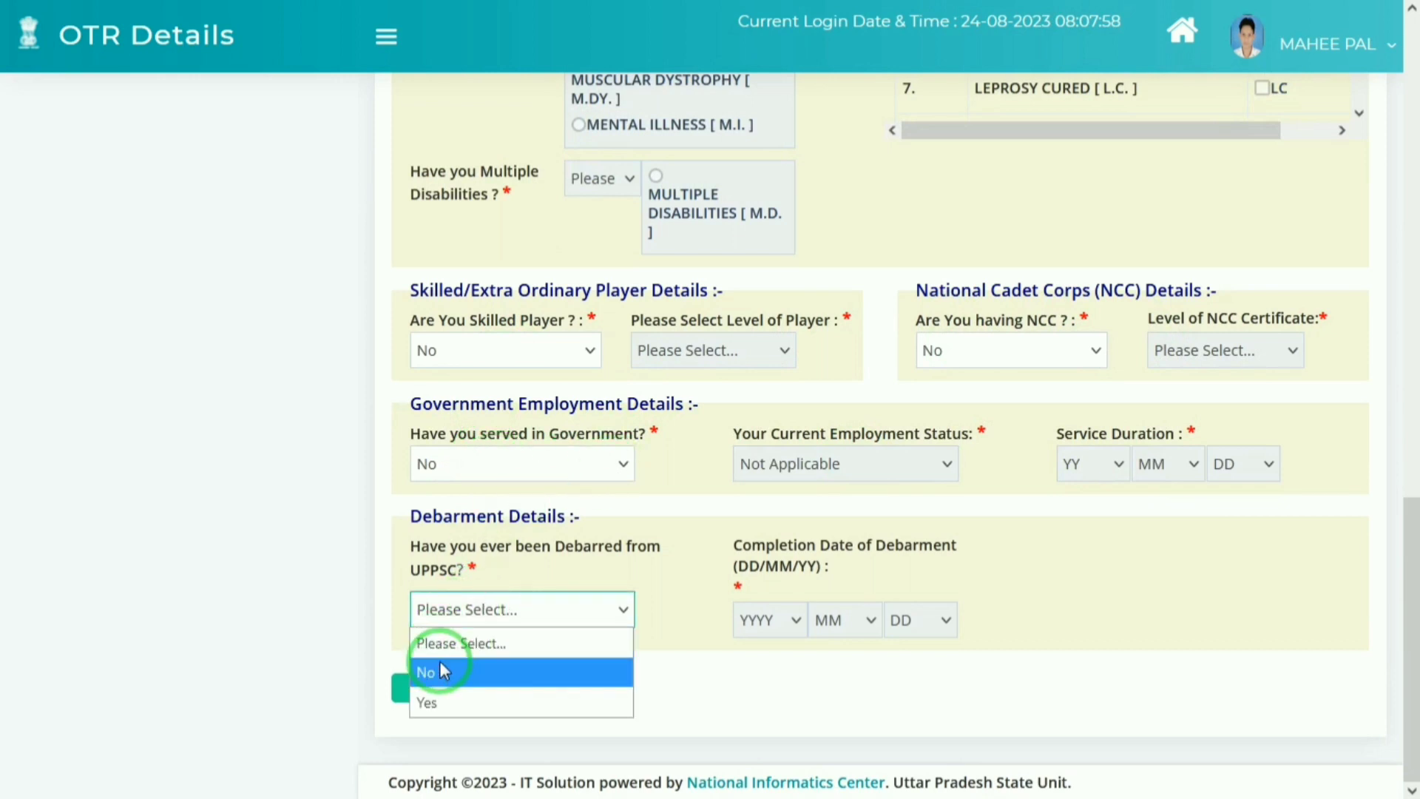
pyautogui.click(440, 668)
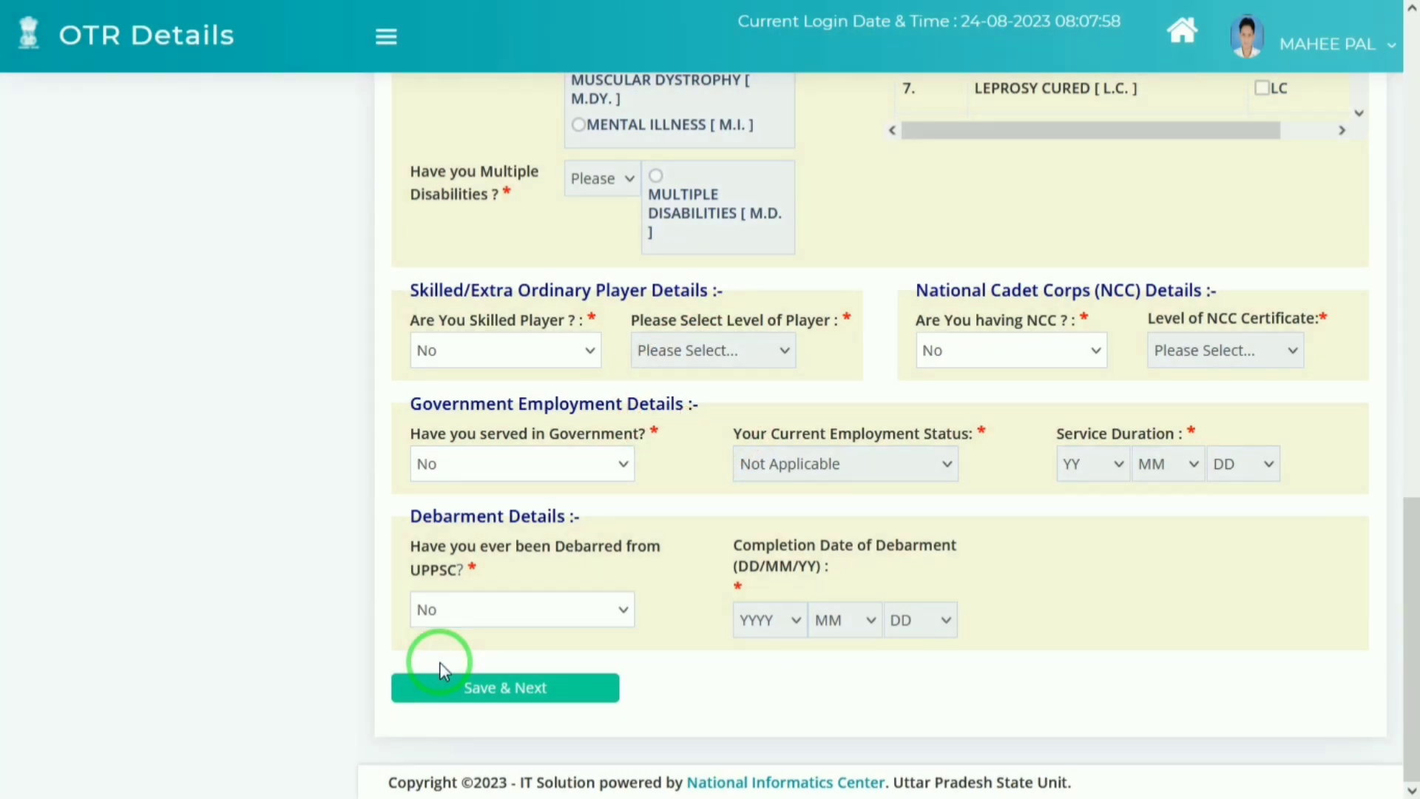
pyautogui.click(520, 695)
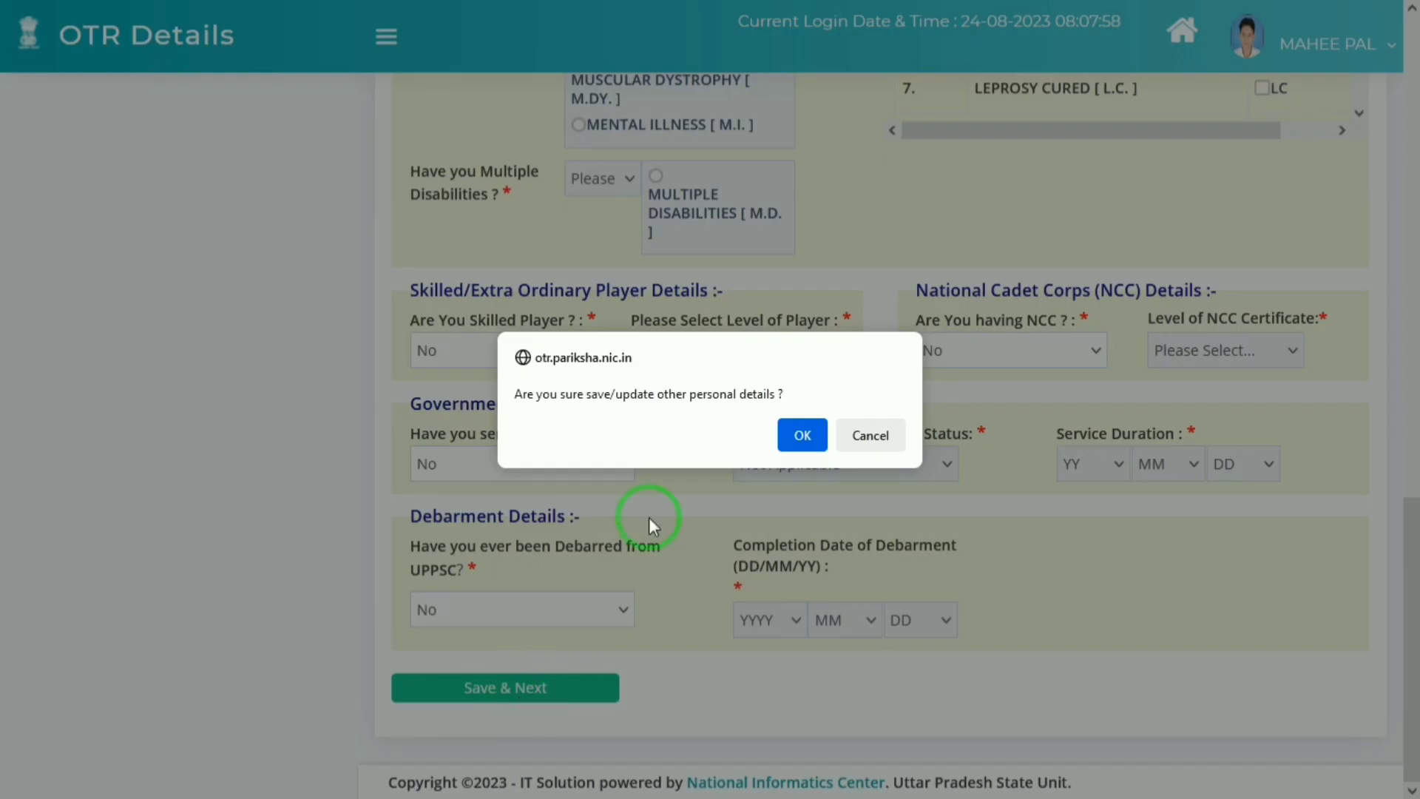
pyautogui.click(803, 435)
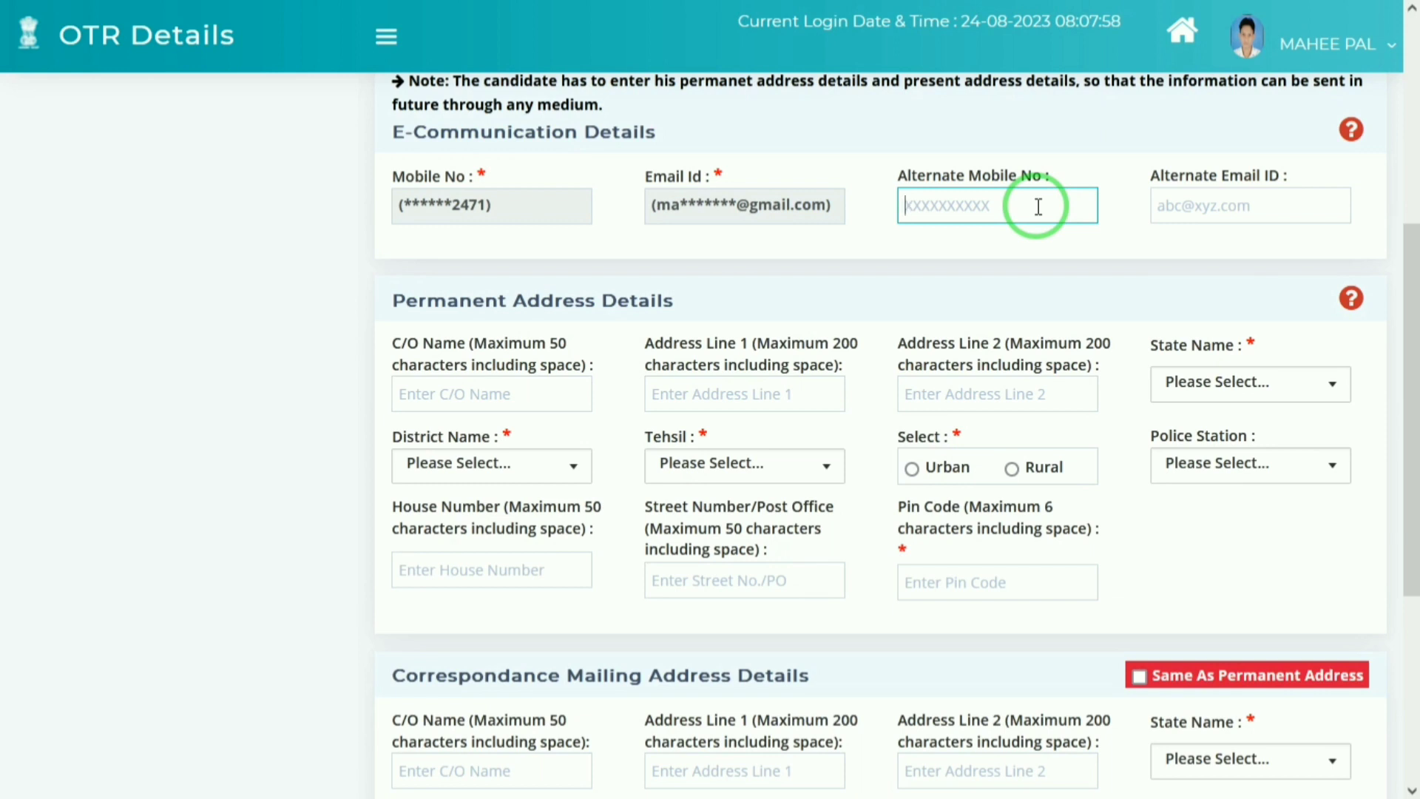
# Step: Enter the care-of name and both address lines, and set the state to UTTAR PRADESH
pyautogui.click(1160, 206)
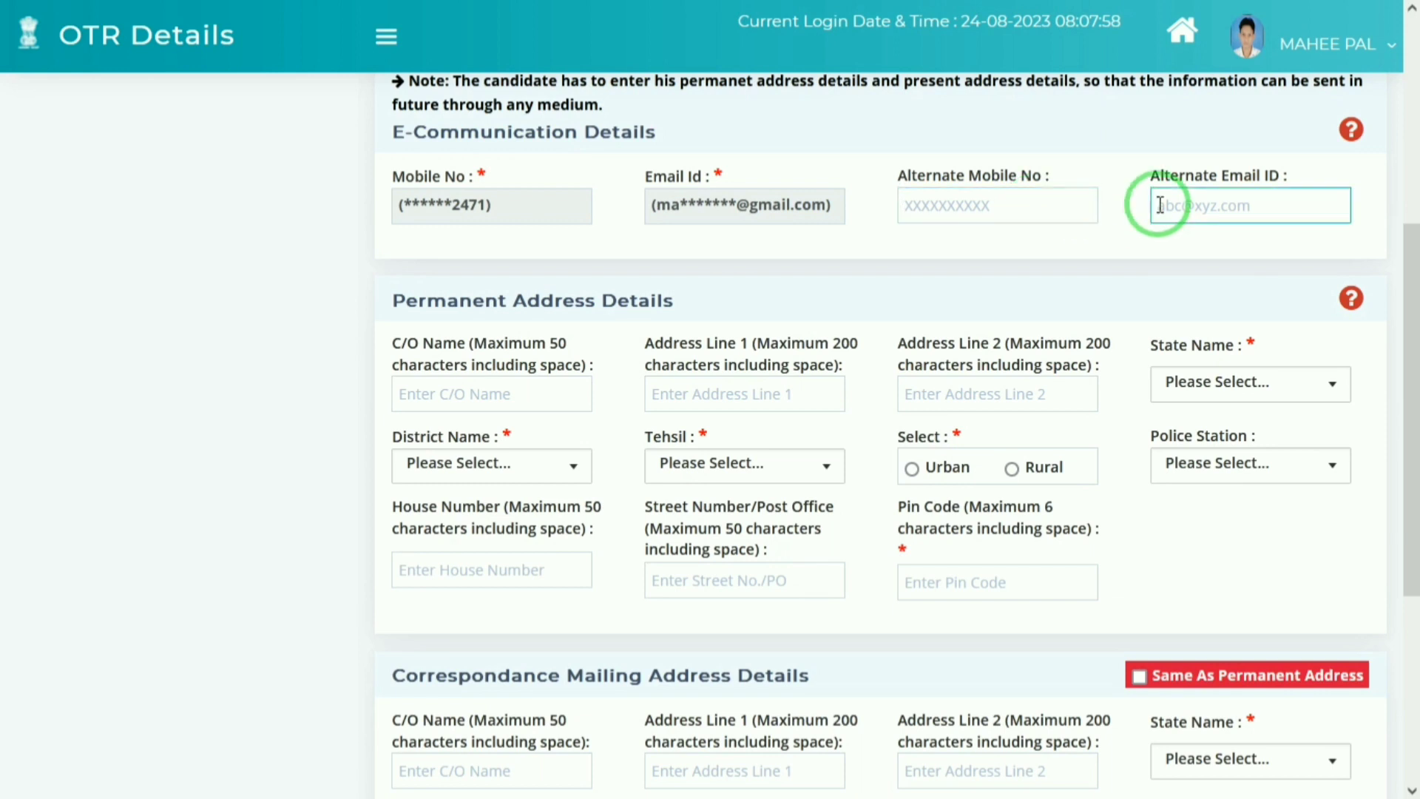
pyautogui.click(434, 400)
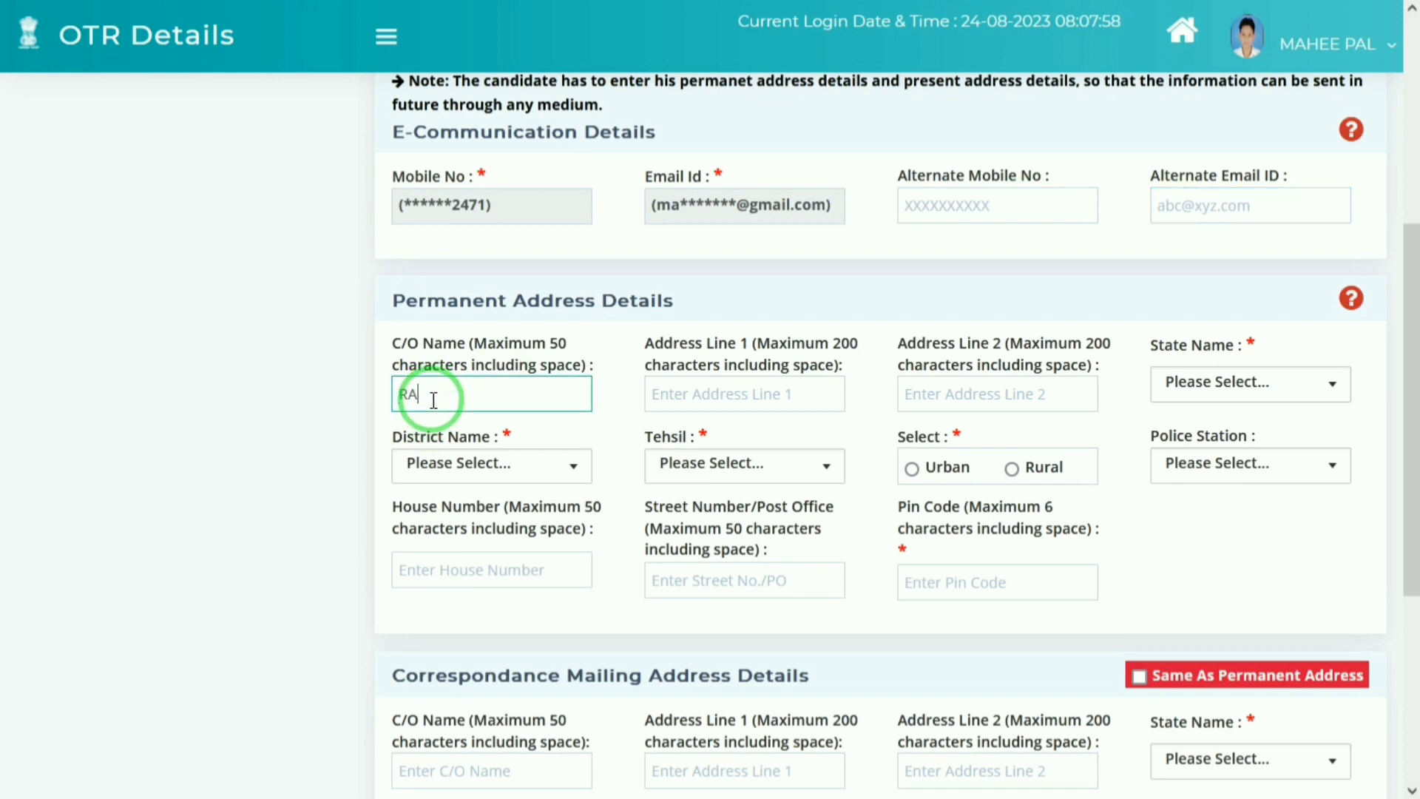
pyautogui.click(731, 391)
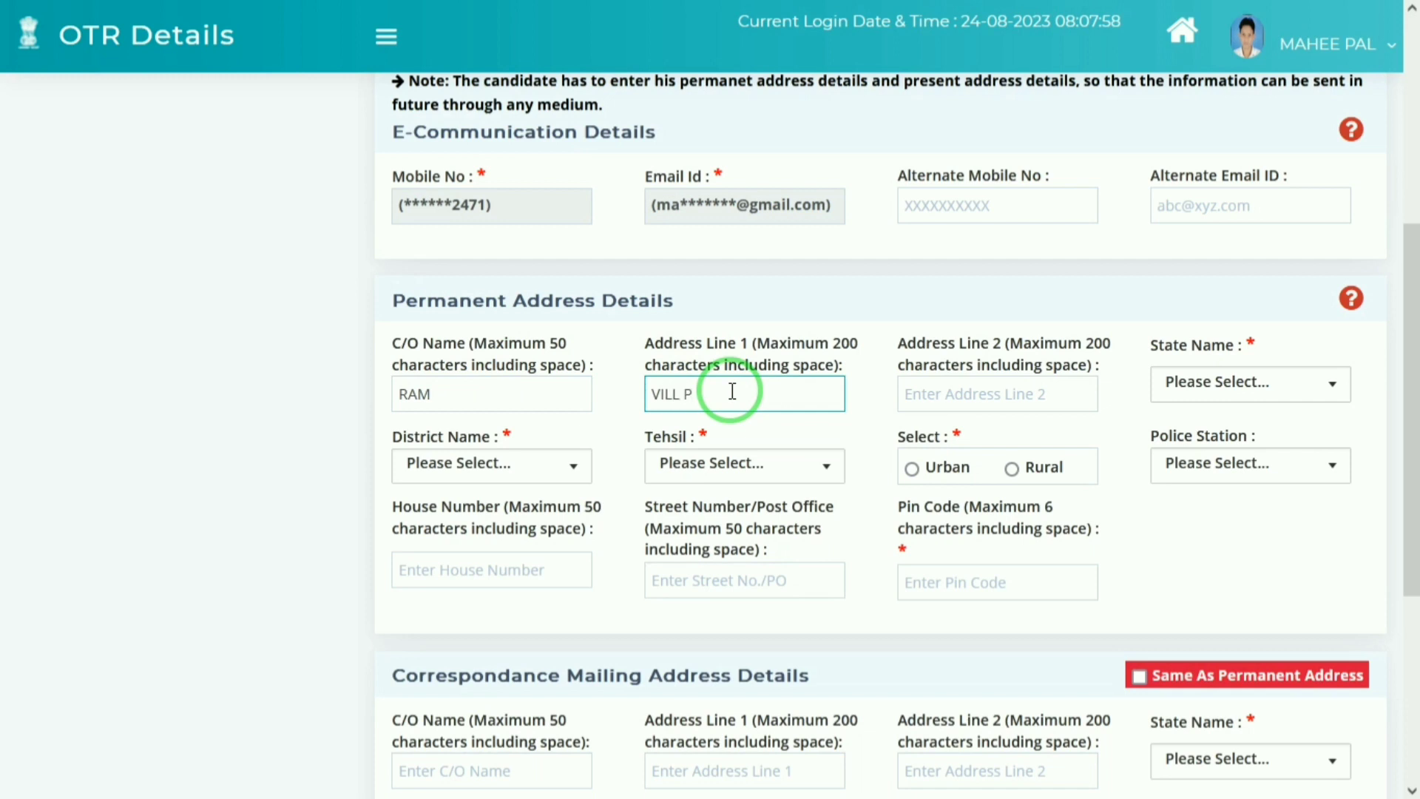
pyautogui.press('Tab')
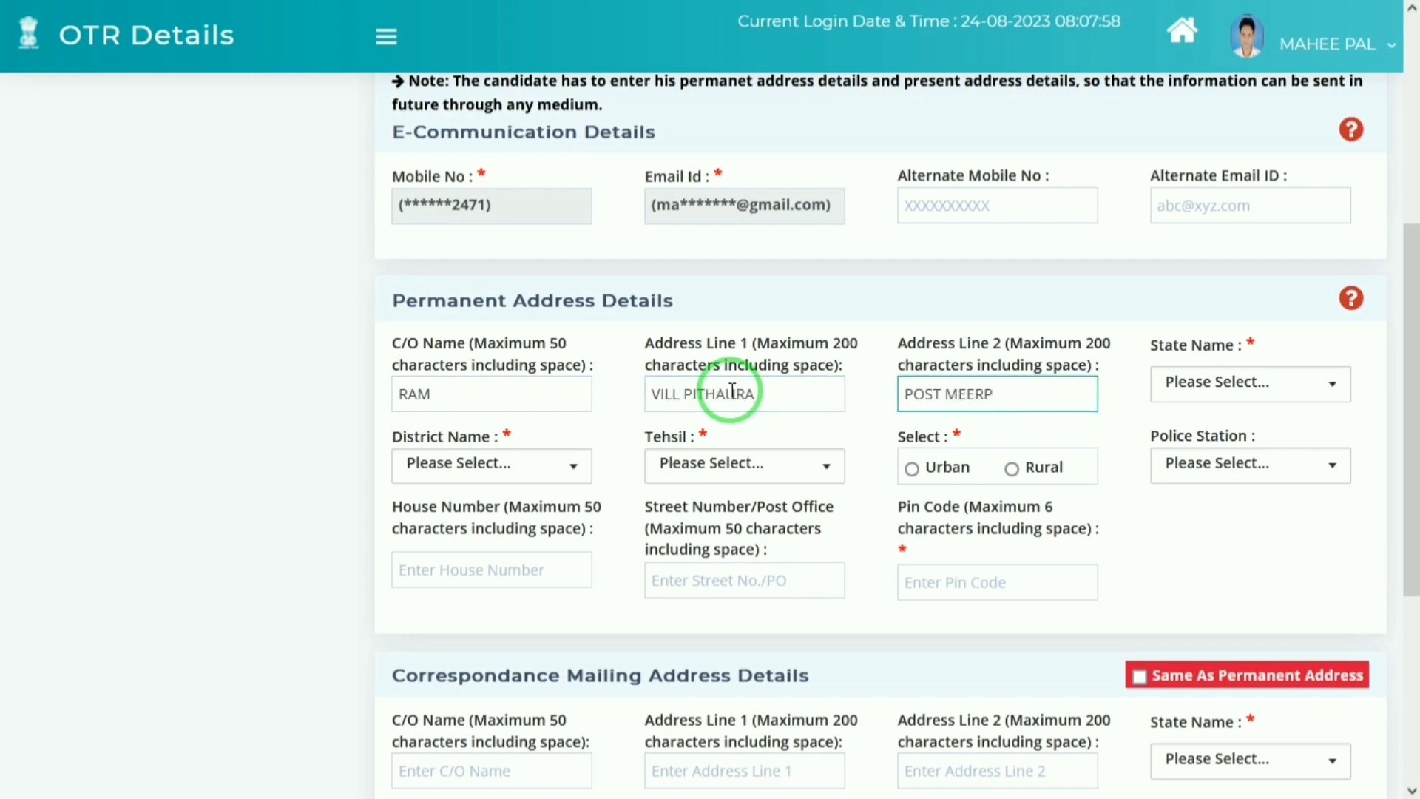
pyautogui.click(1228, 386)
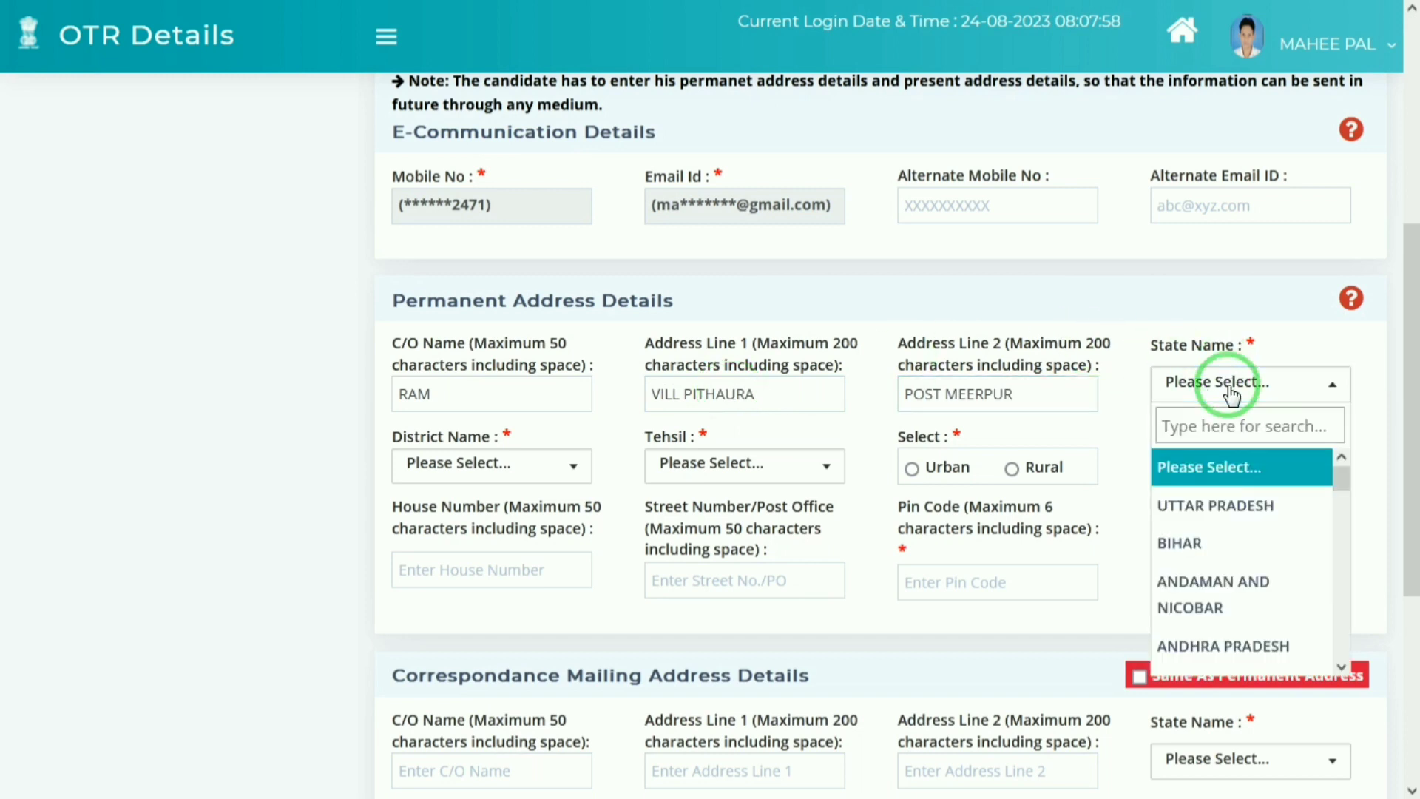
pyautogui.press('Down')
pyautogui.press('Return')
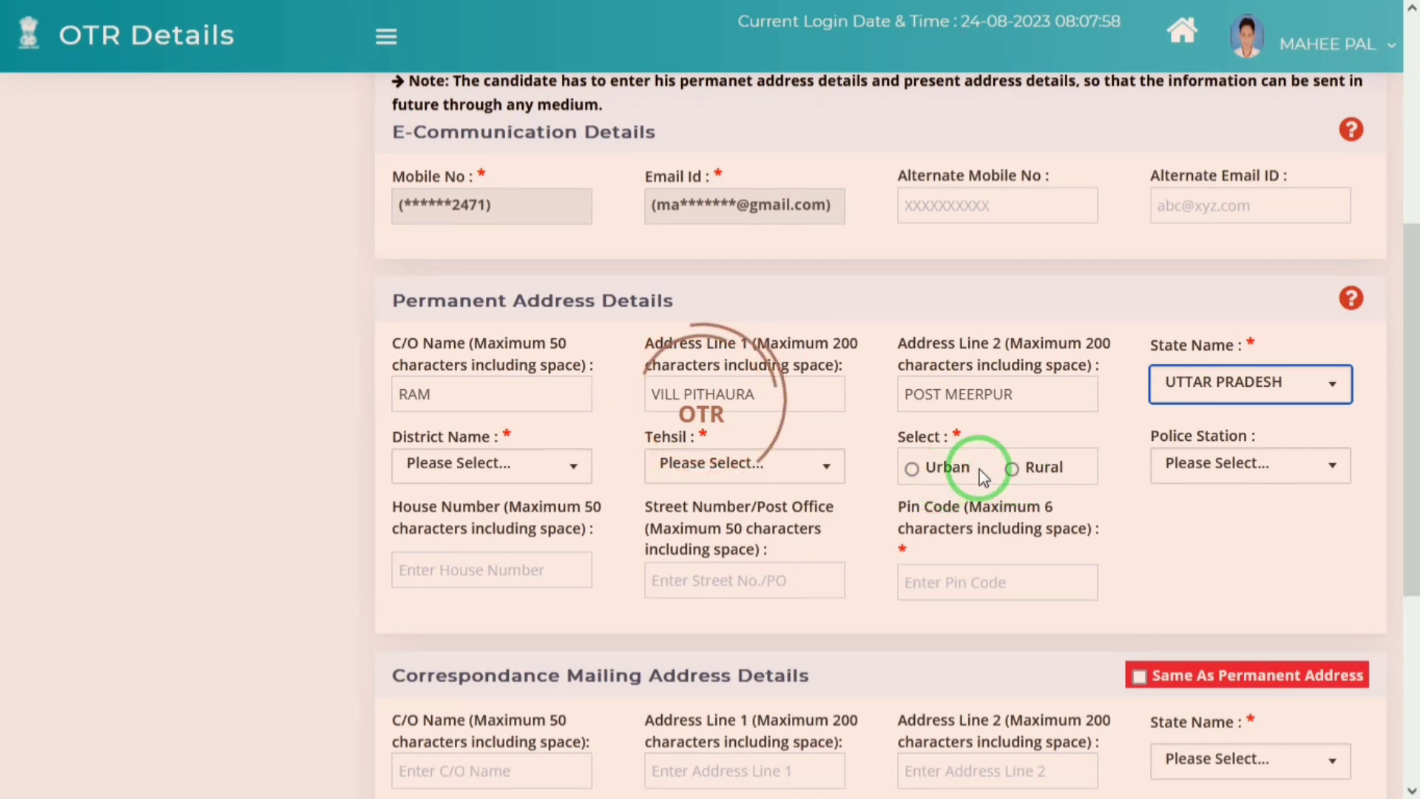
# Step: Choose MATHURA as the district and MAANT as the tehsil
pyautogui.click(1177, 455)
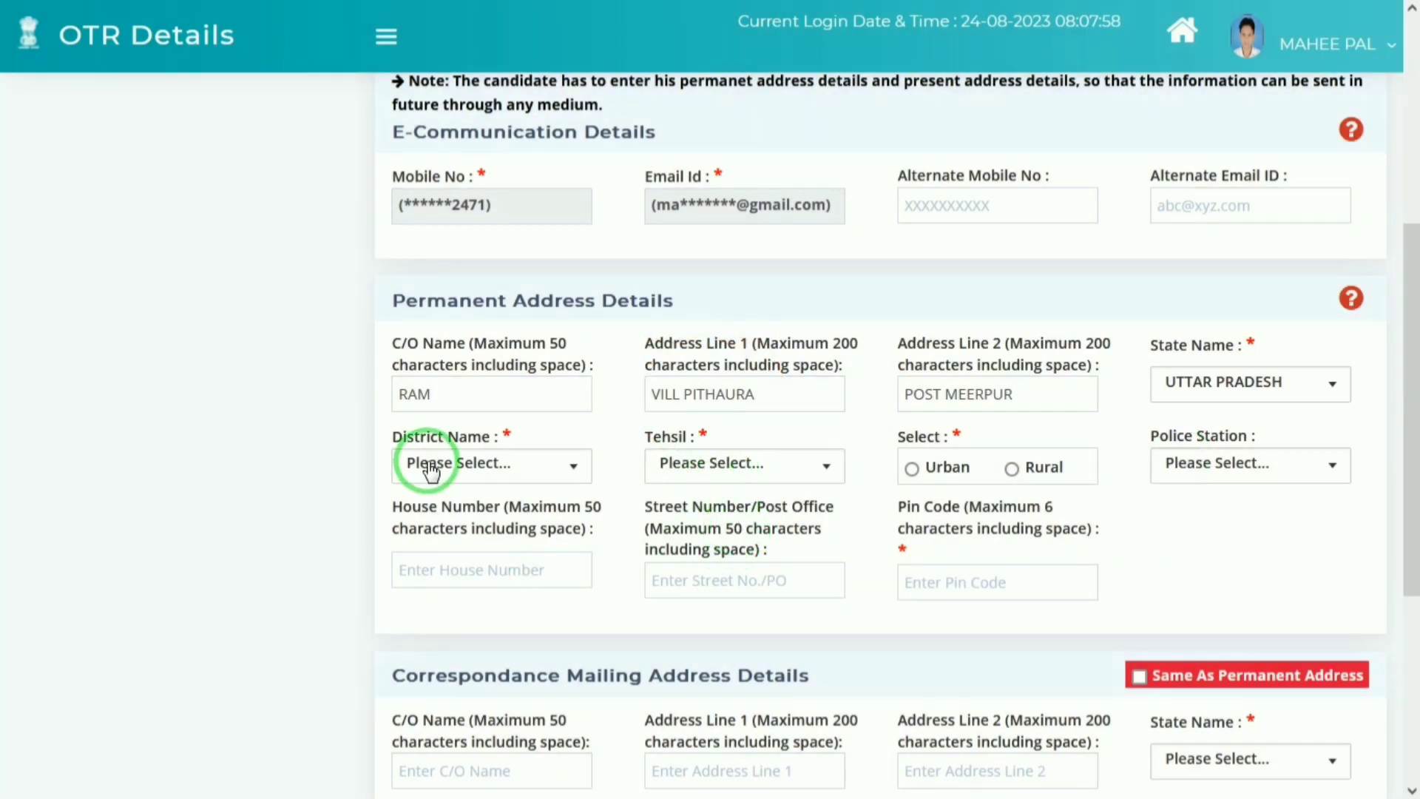
pyautogui.click(429, 466)
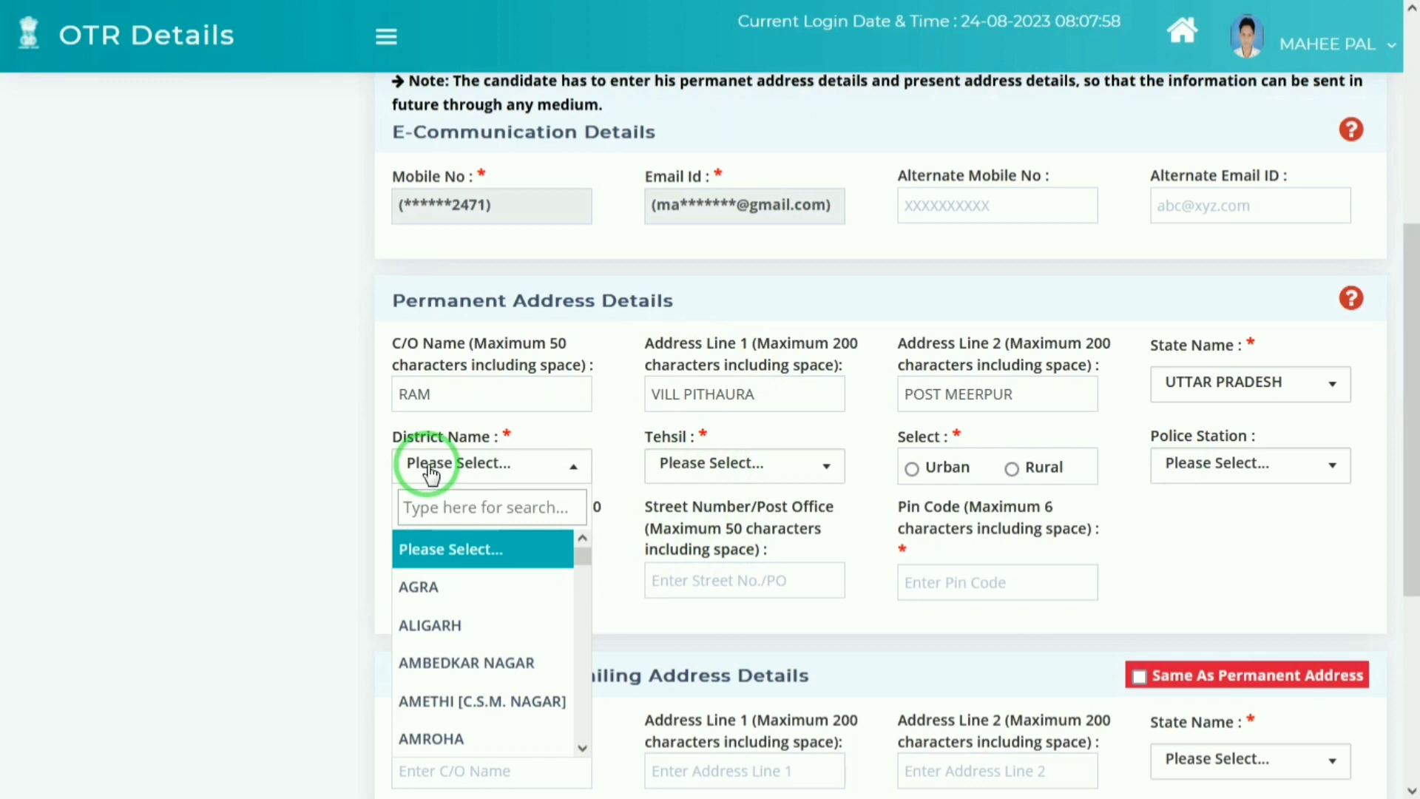
pyautogui.click(448, 508)
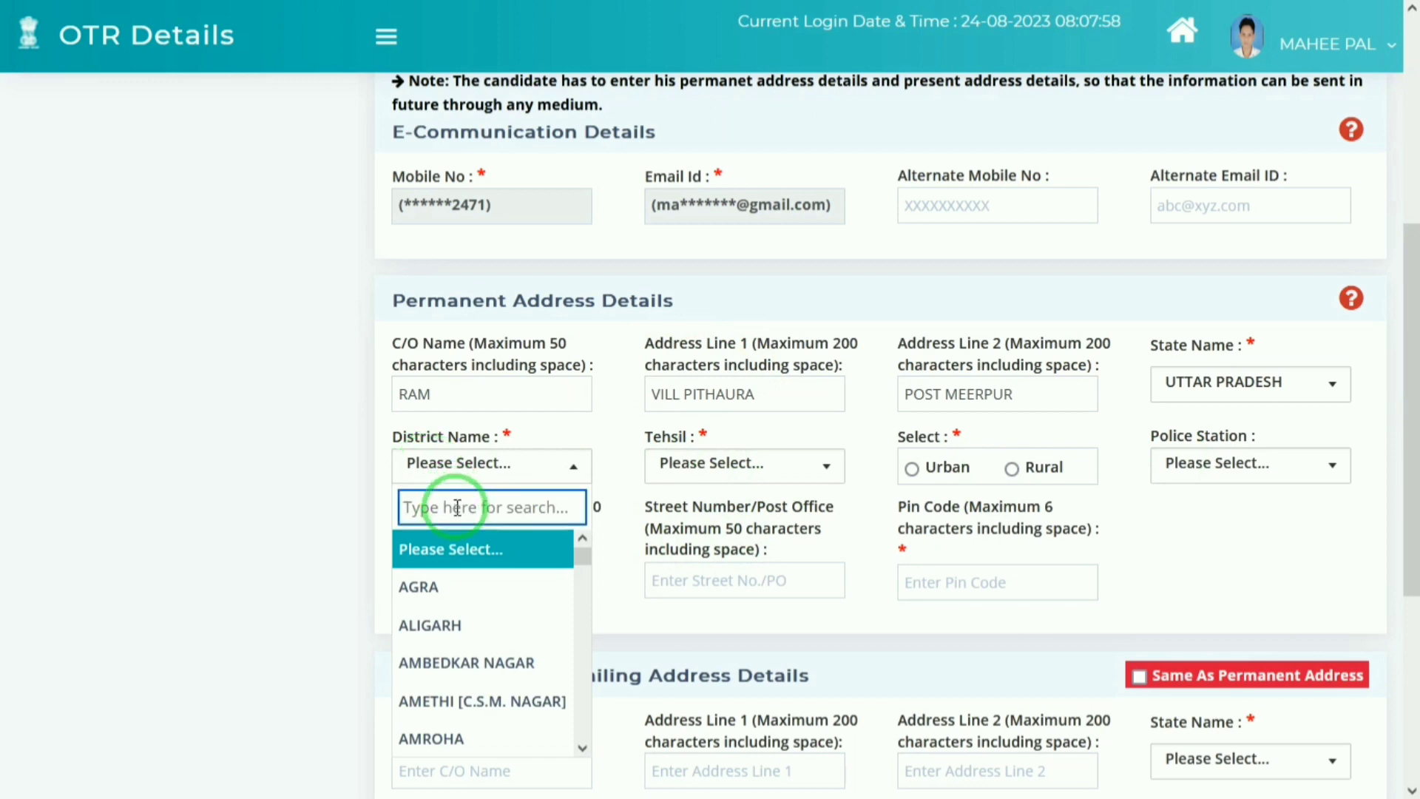
pyautogui.write('MAT')
pyautogui.press('Return')
pyautogui.press('Tab')
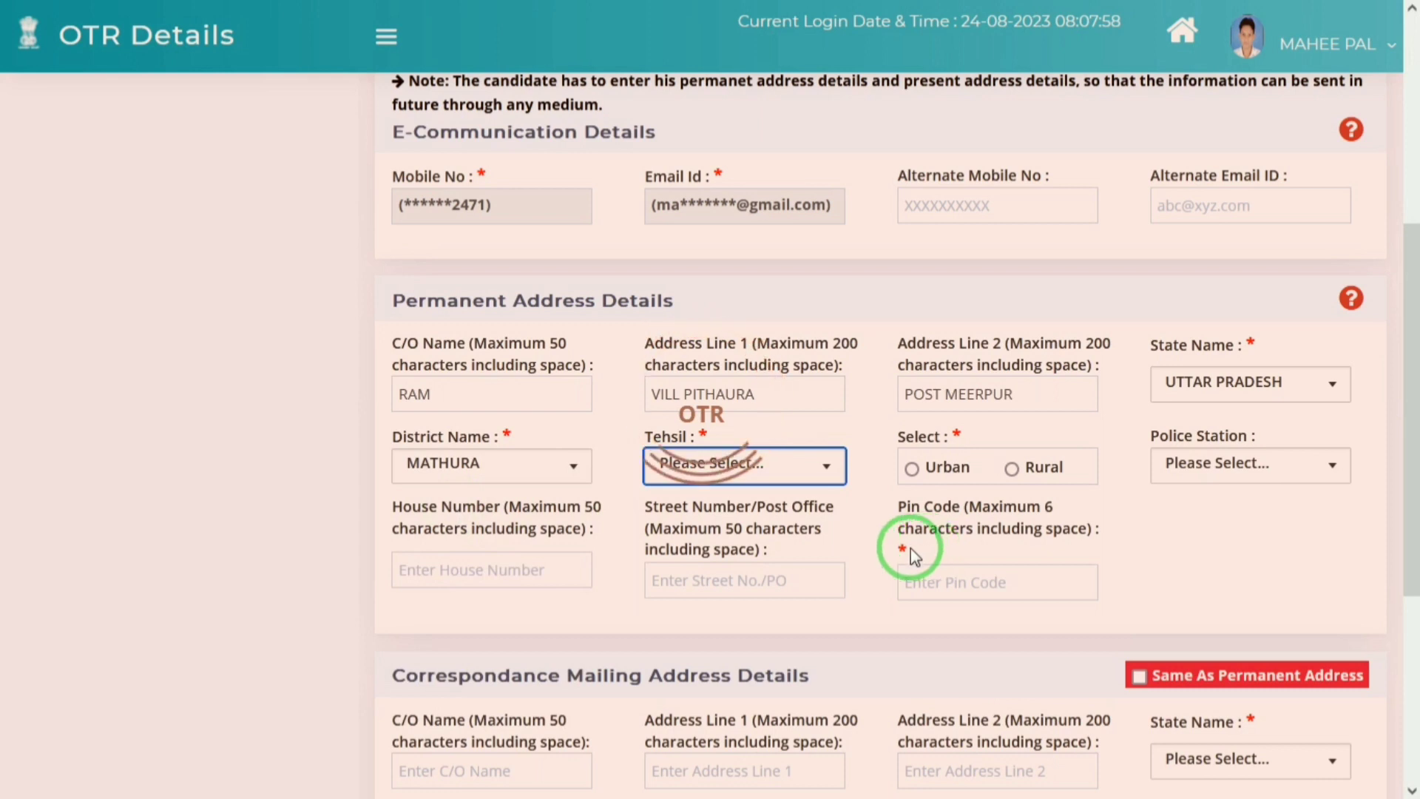
pyautogui.moveTo(1395, 402); pyautogui.dragTo(1412, 658)
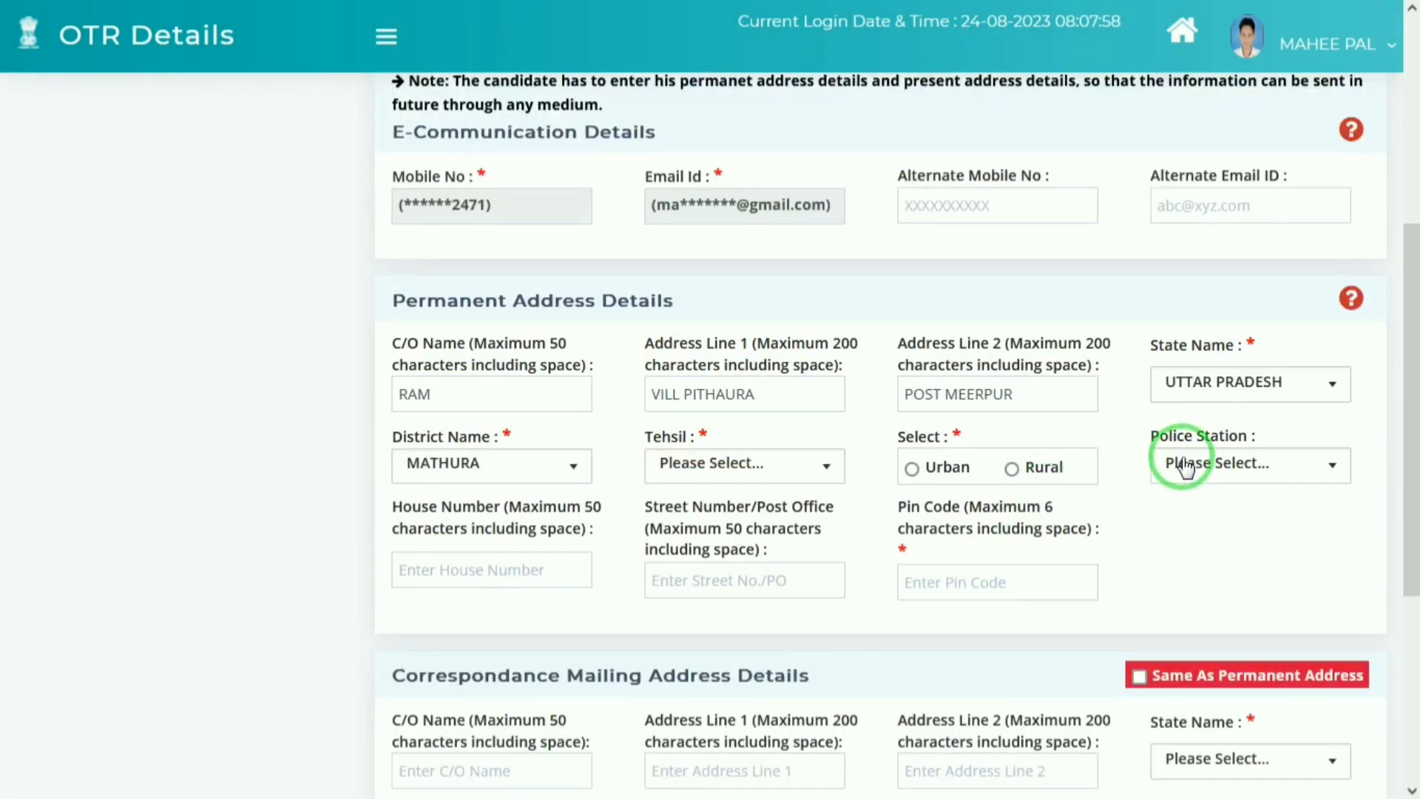
pyautogui.click(677, 464)
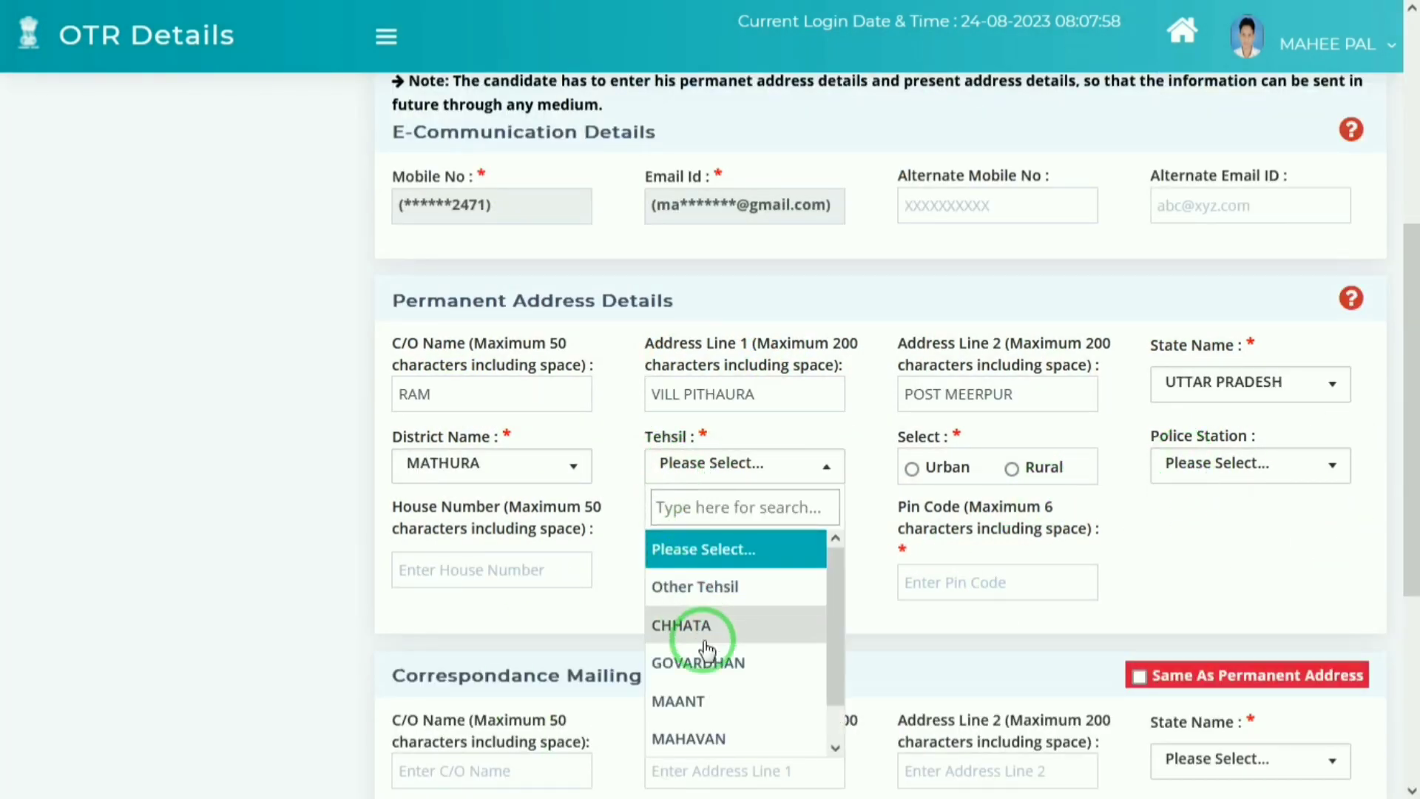
pyautogui.click(678, 701)
pyautogui.moveTo(1411, 412); pyautogui.dragTo(1395, 703)
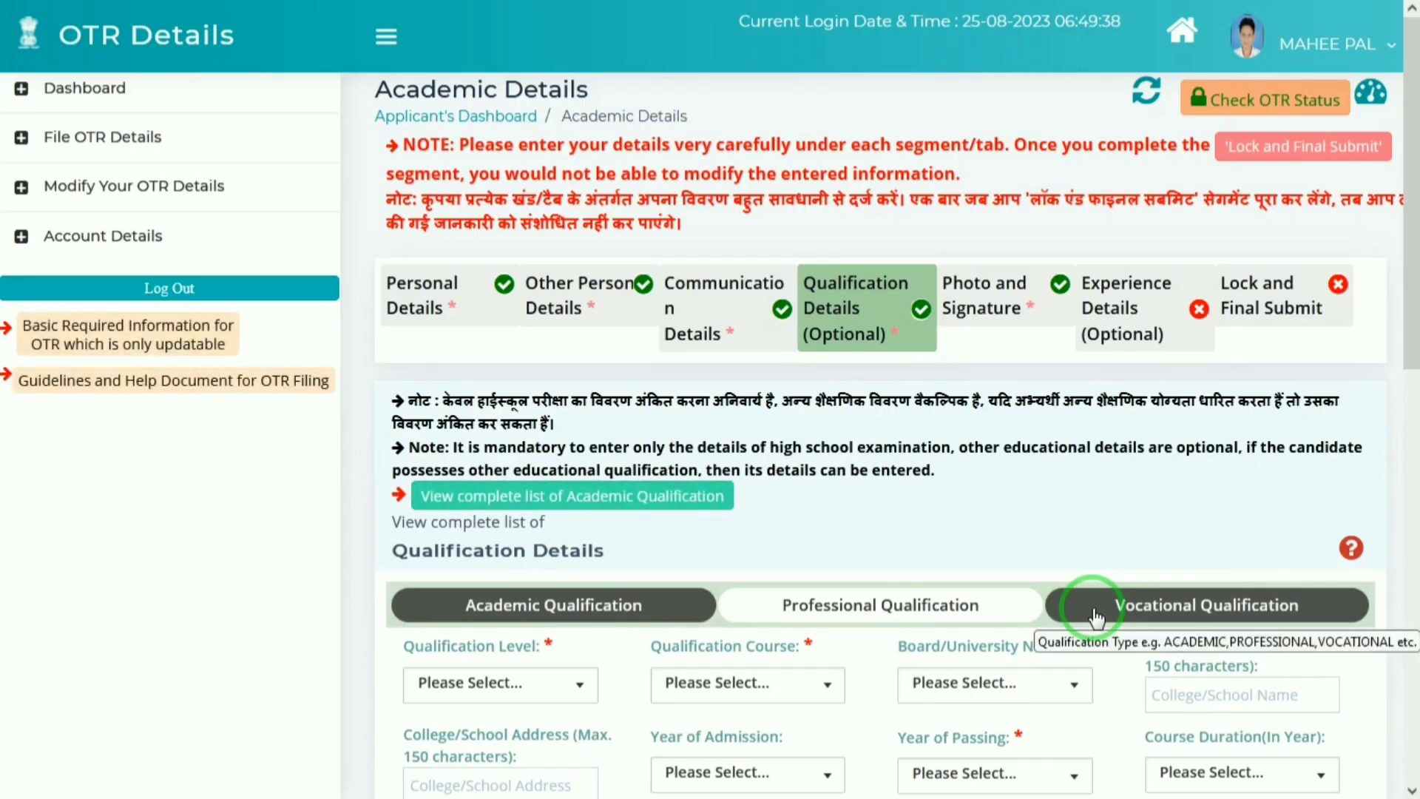
# Step: Choose the High School qualification level with the High School - General course
pyautogui.click(435, 682)
pyautogui.press('Down')
pyautogui.press('Down')
pyautogui.press('Up')
pyautogui.press('Return')
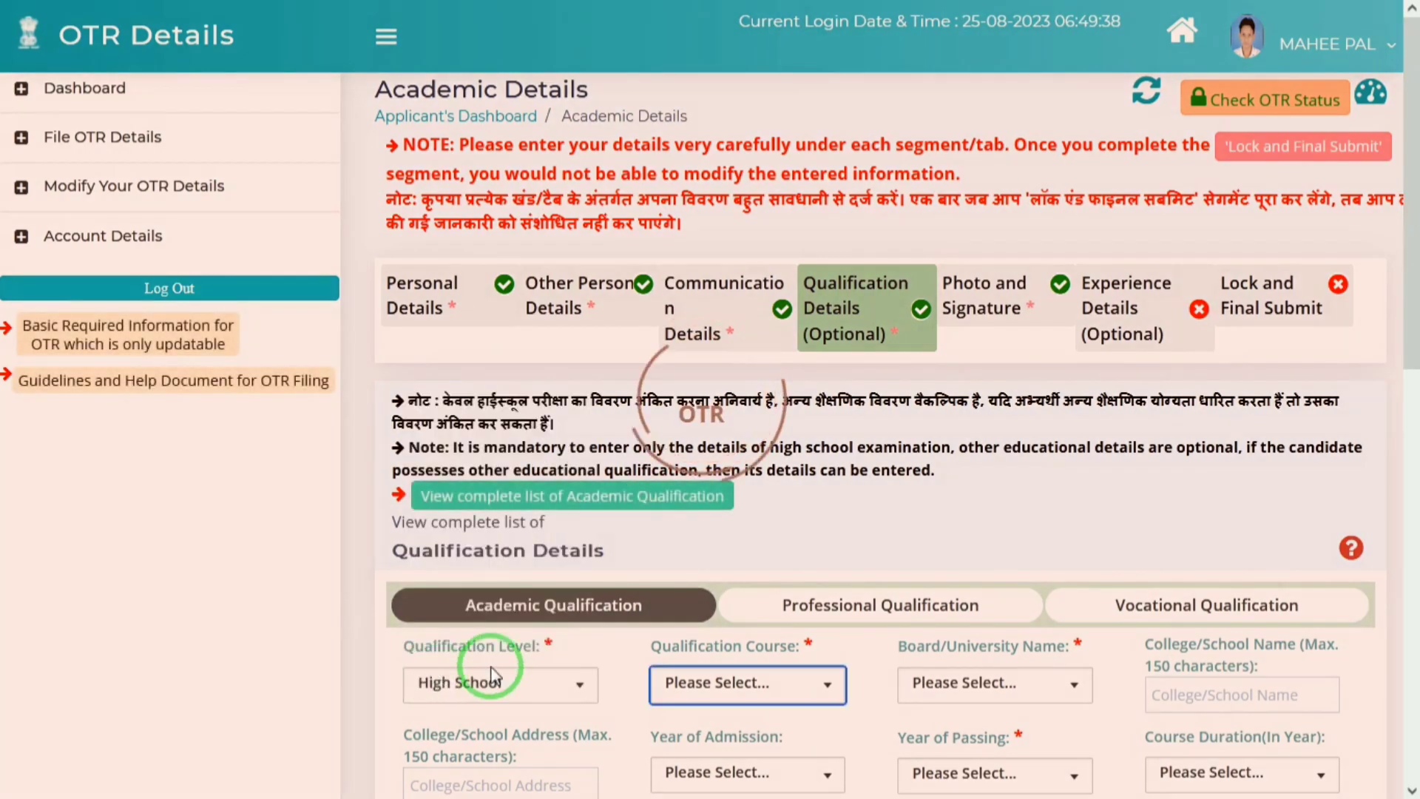
pyautogui.click(722, 696)
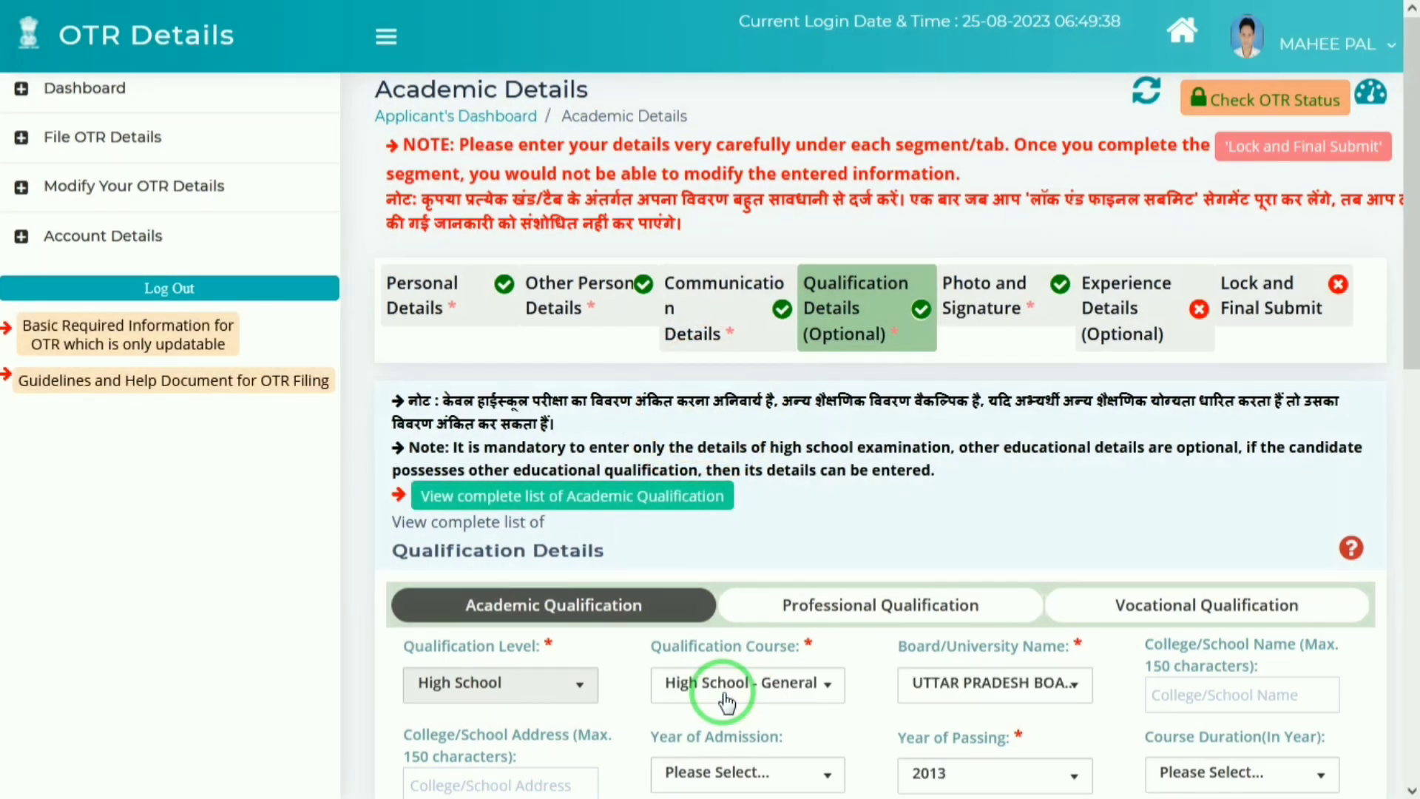
pyautogui.click(727, 699)
pyautogui.click(727, 699)
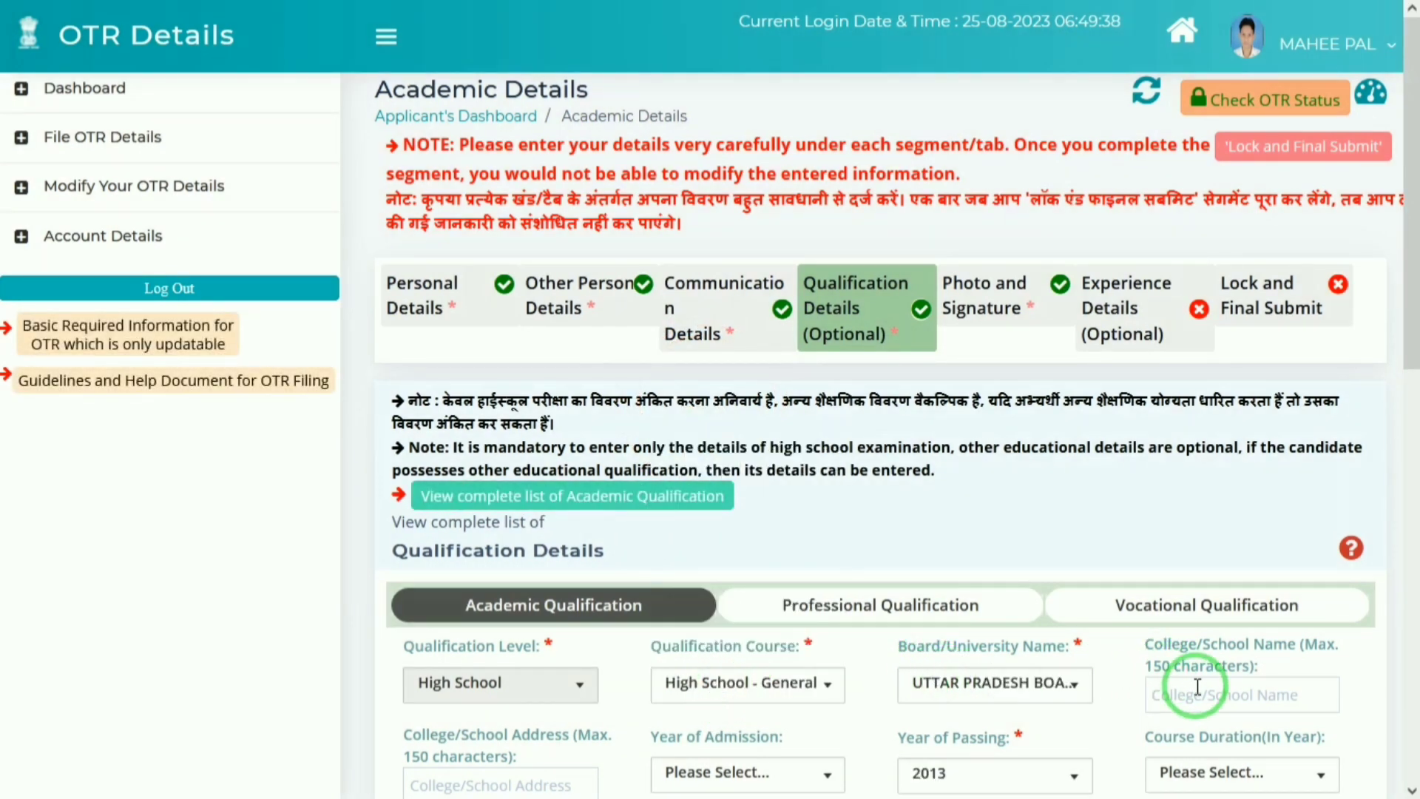
pyautogui.click(710, 682)
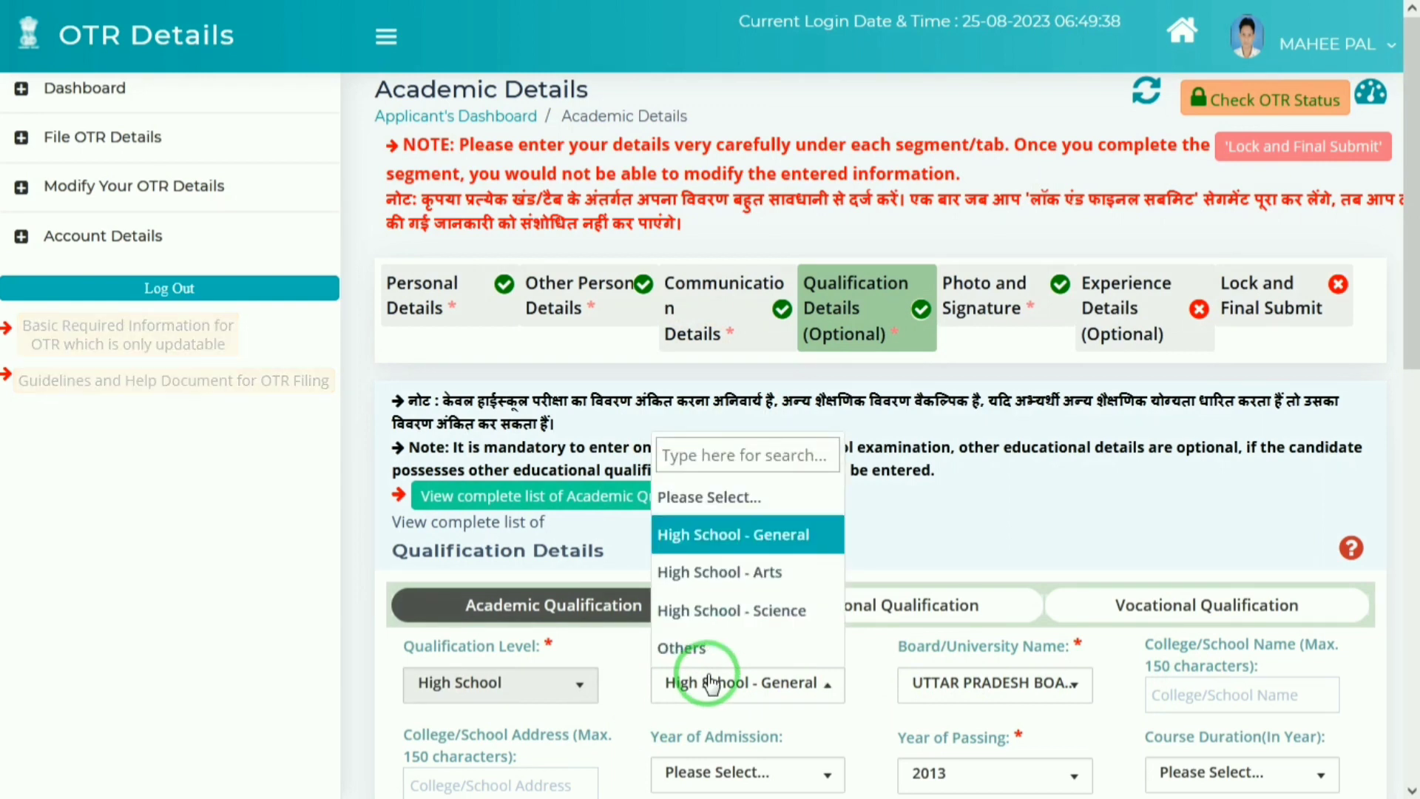
pyautogui.click(710, 682)
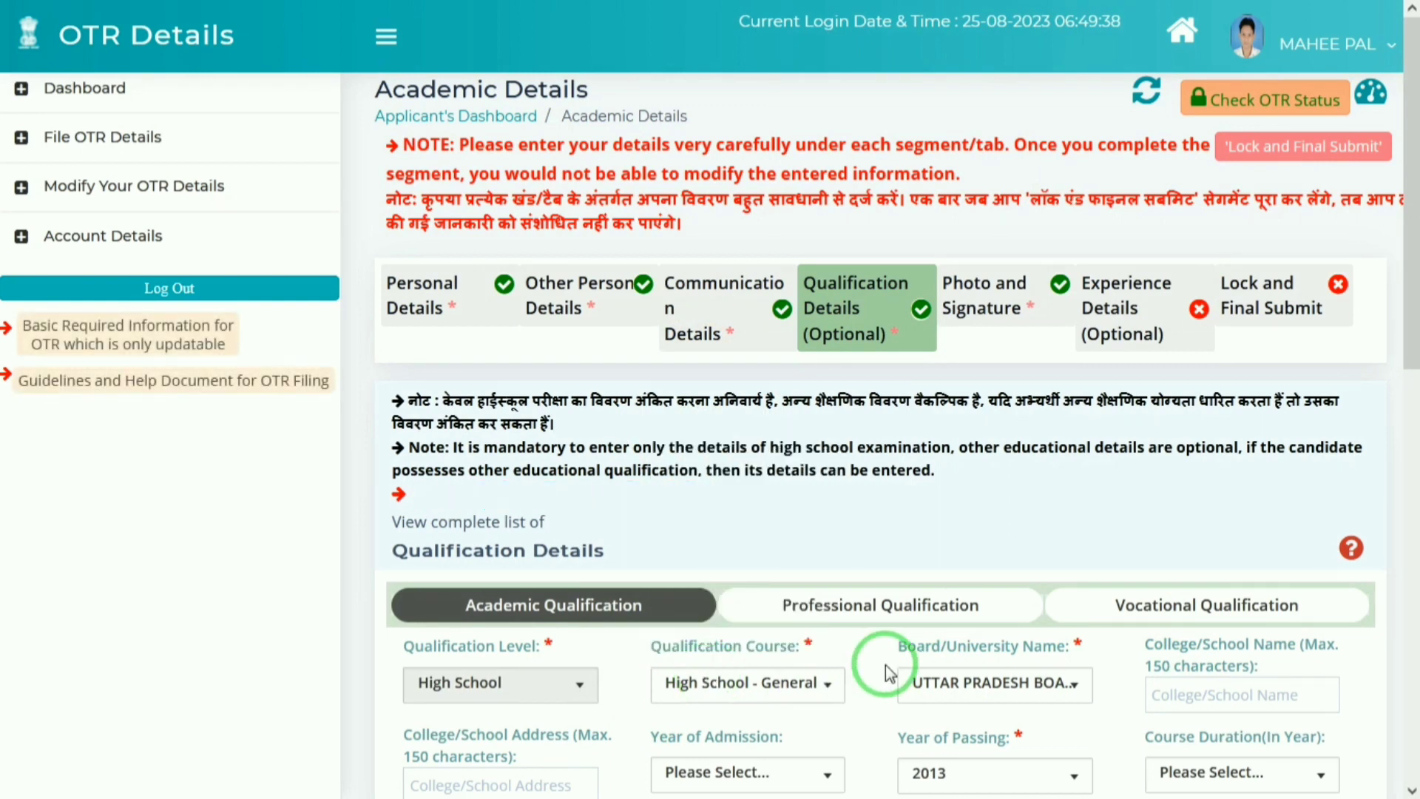
# Step: Pick the Uttar Pradesh board and enter janta as the school name
pyautogui.click(959, 693)
pyautogui.click(1187, 694)
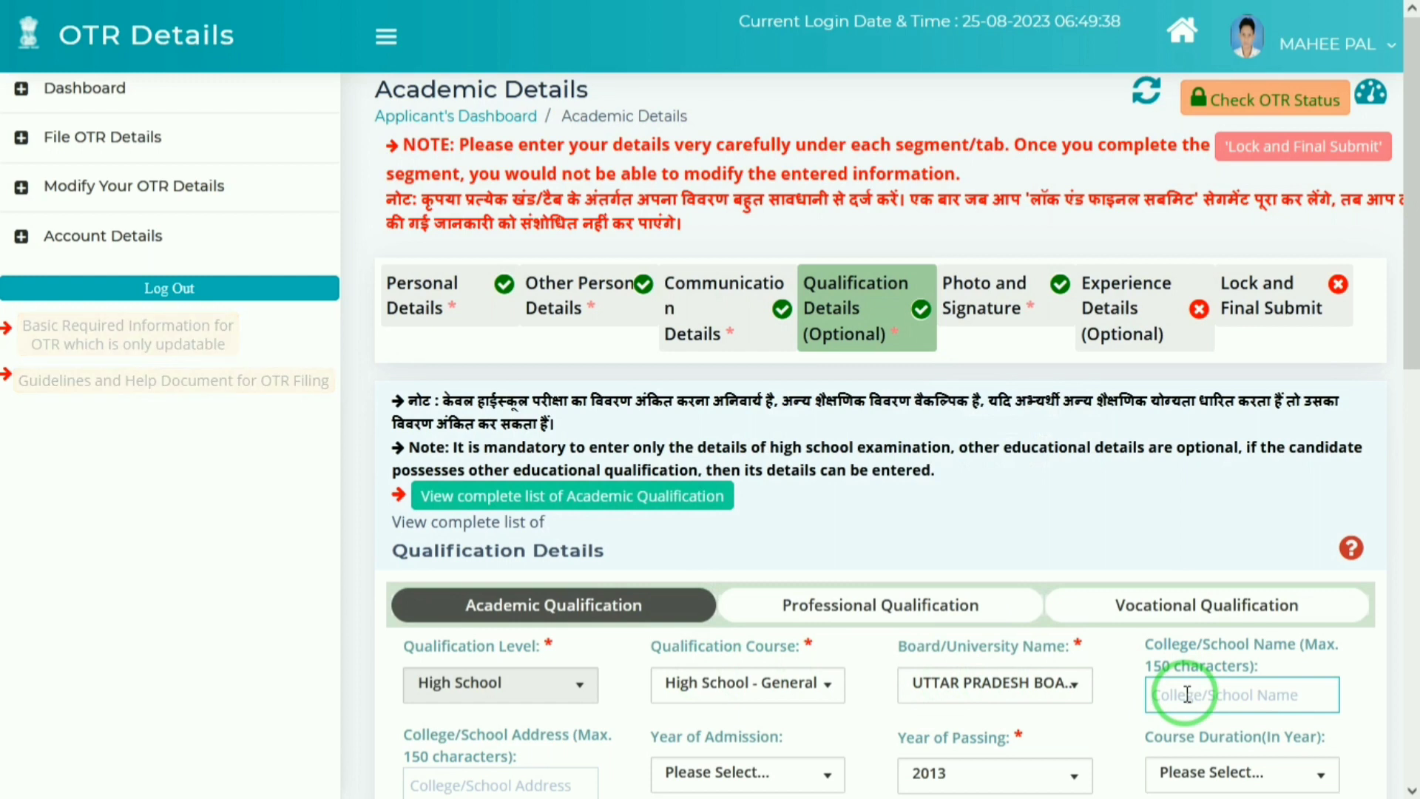
pyautogui.write('janta')
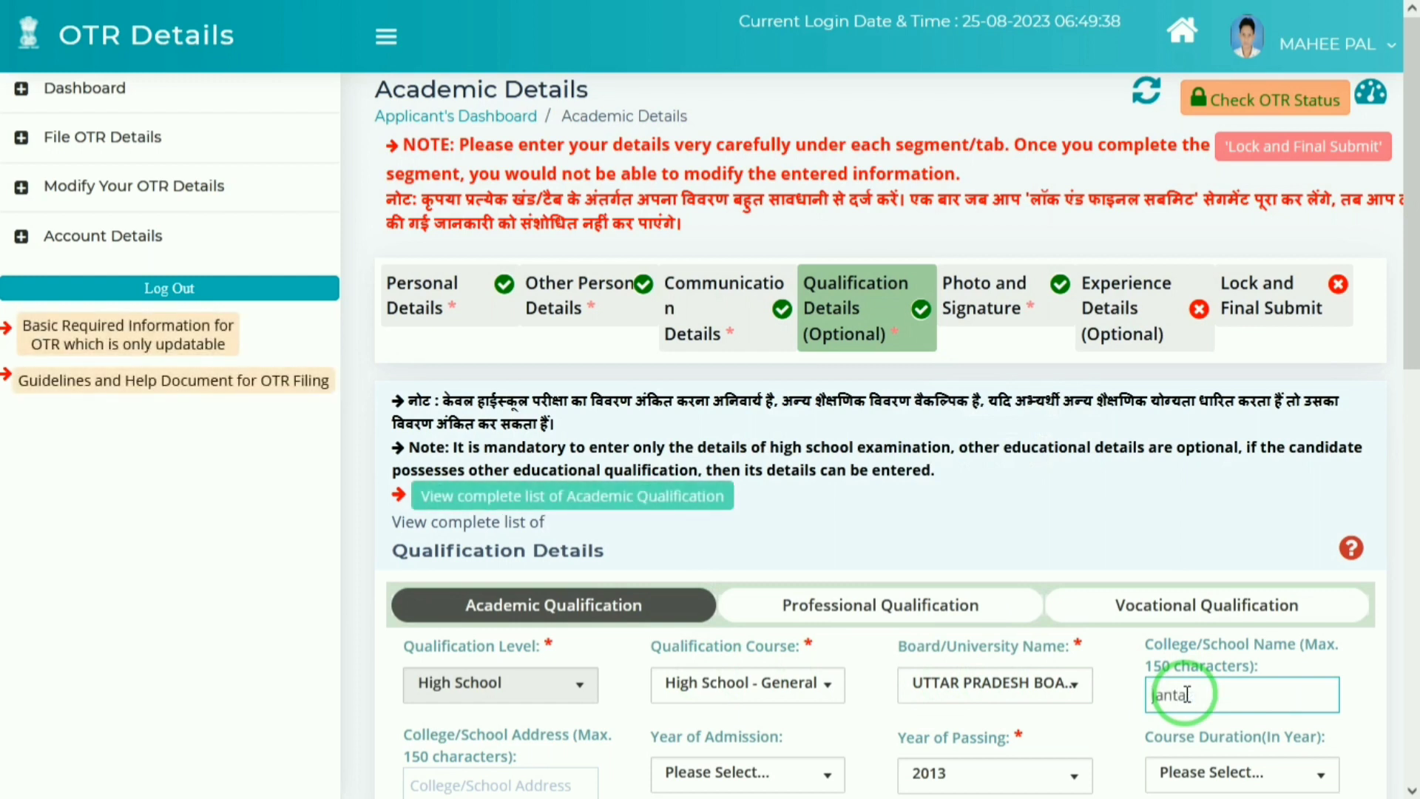
pyautogui.press('Tab')
pyautogui.moveTo(1412, 338); pyautogui.dragTo(1409, 412)
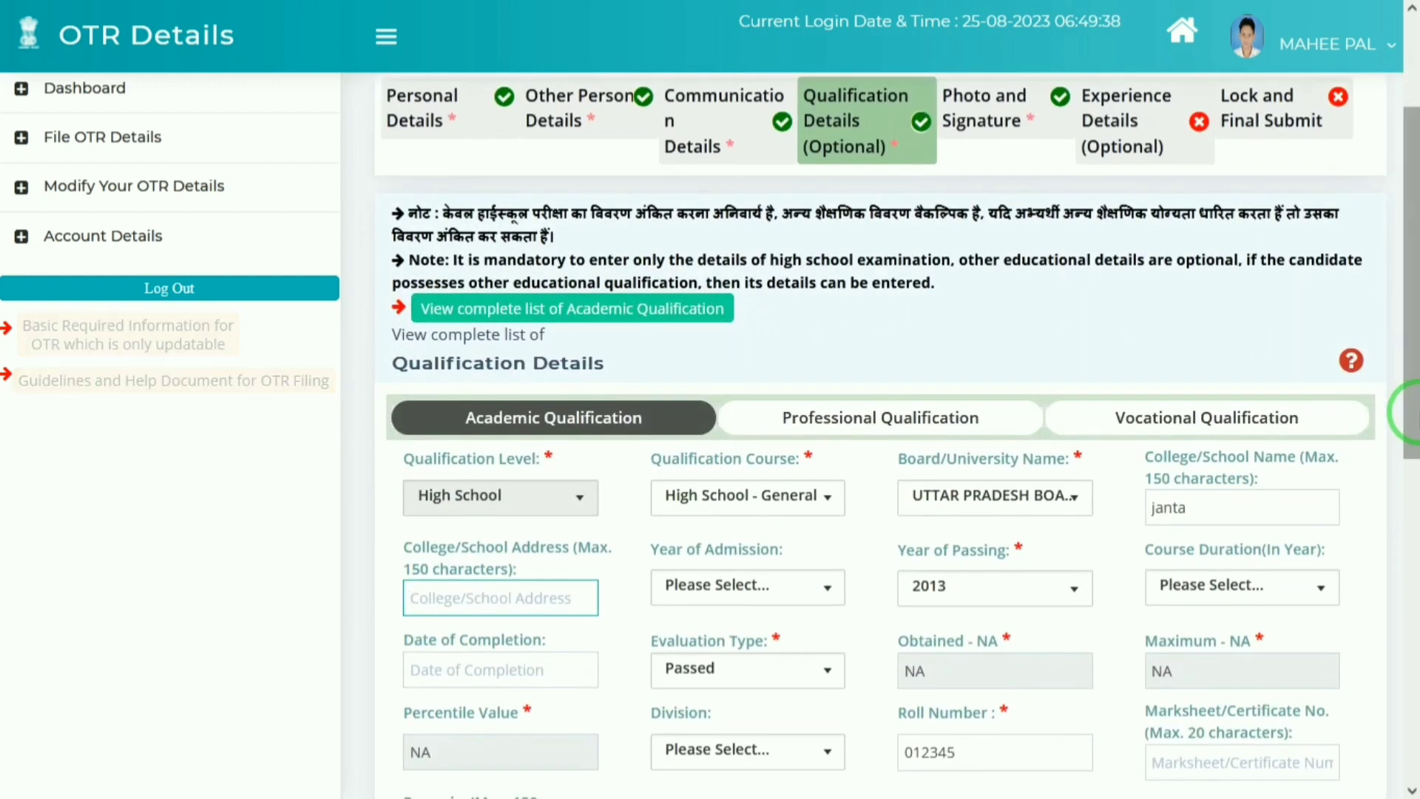
# Step: Enter NAUHJHEEL as the college/school address
pyautogui.write('NA')
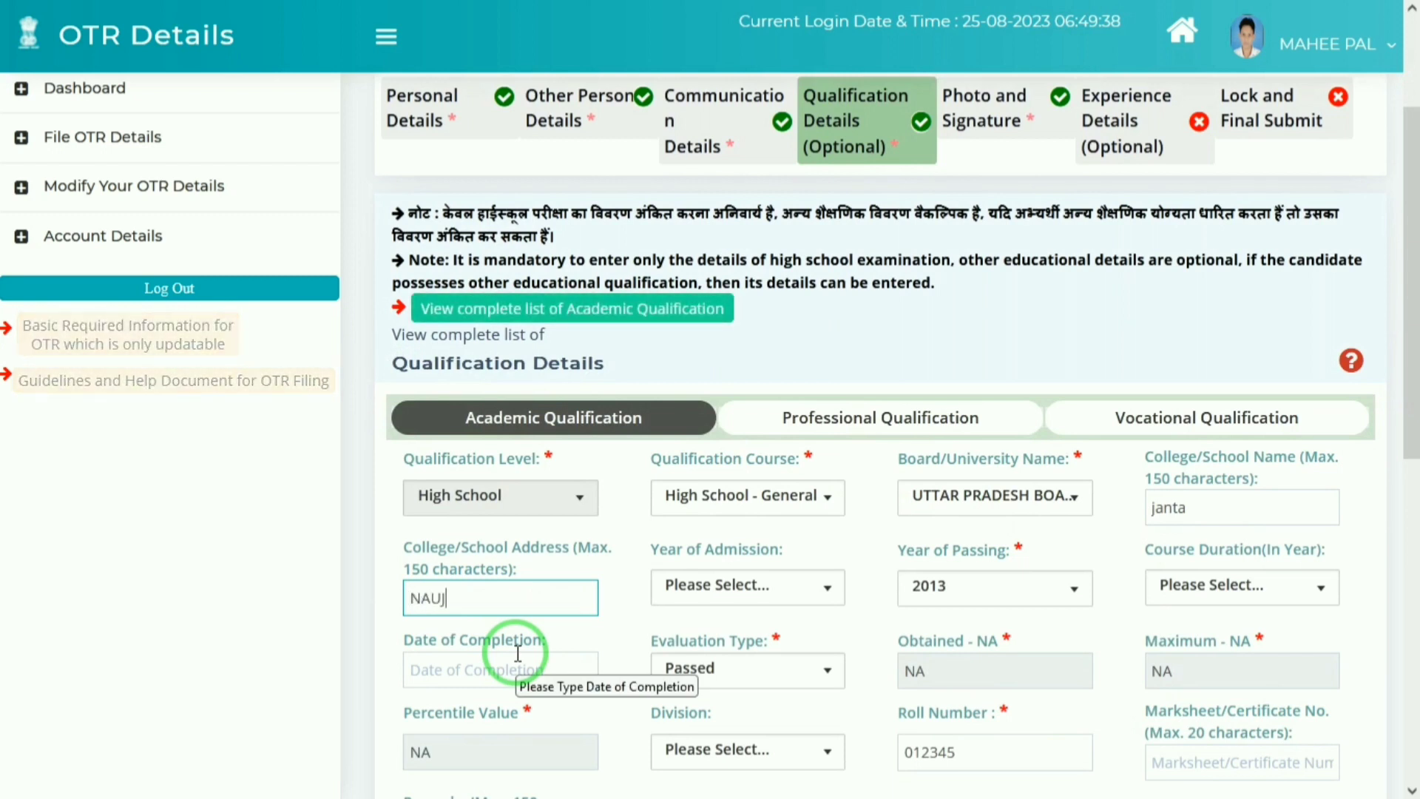
pyautogui.write('UJ')
pyautogui.press('BackSpace')
pyautogui.write('H')
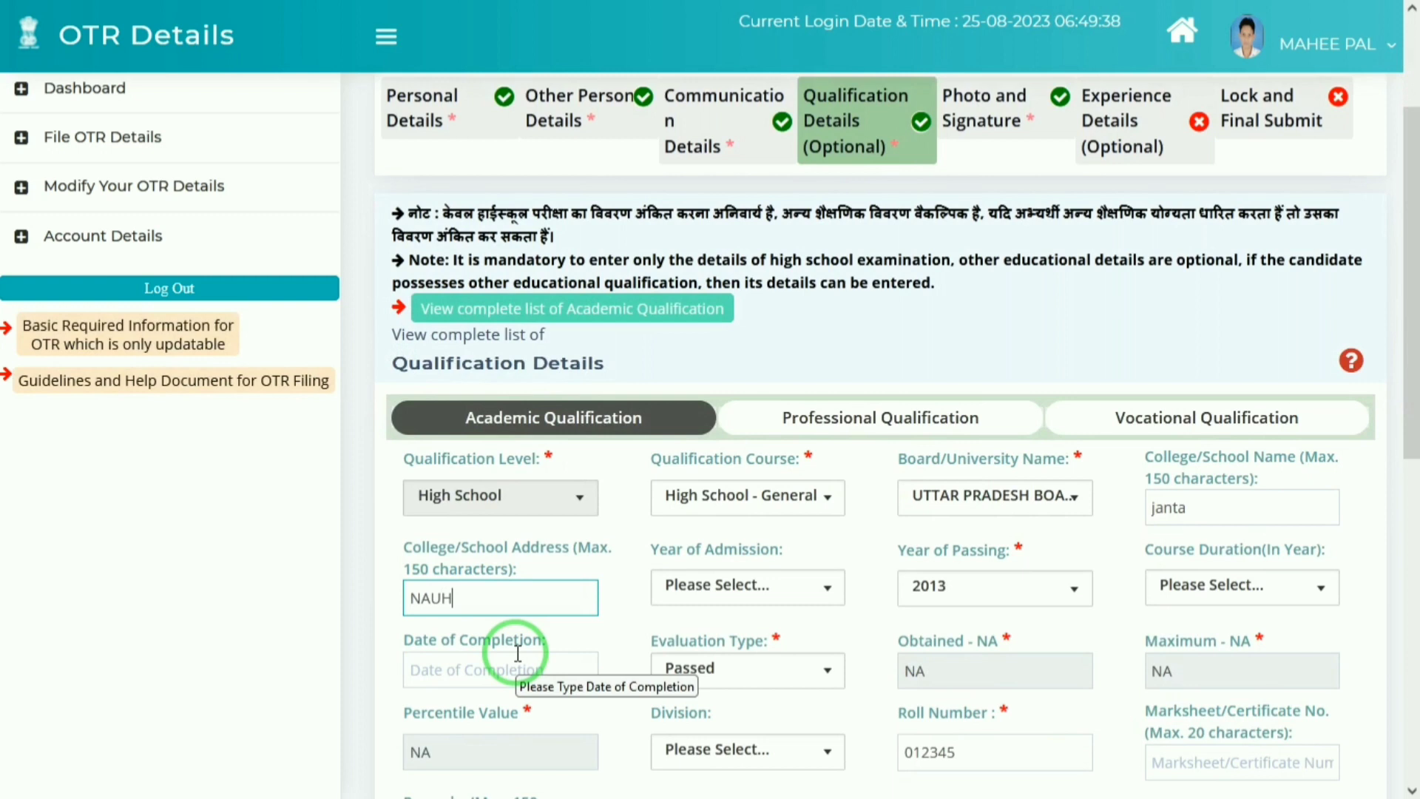
pyautogui.write('JHEEL')
pyautogui.press('Tab')
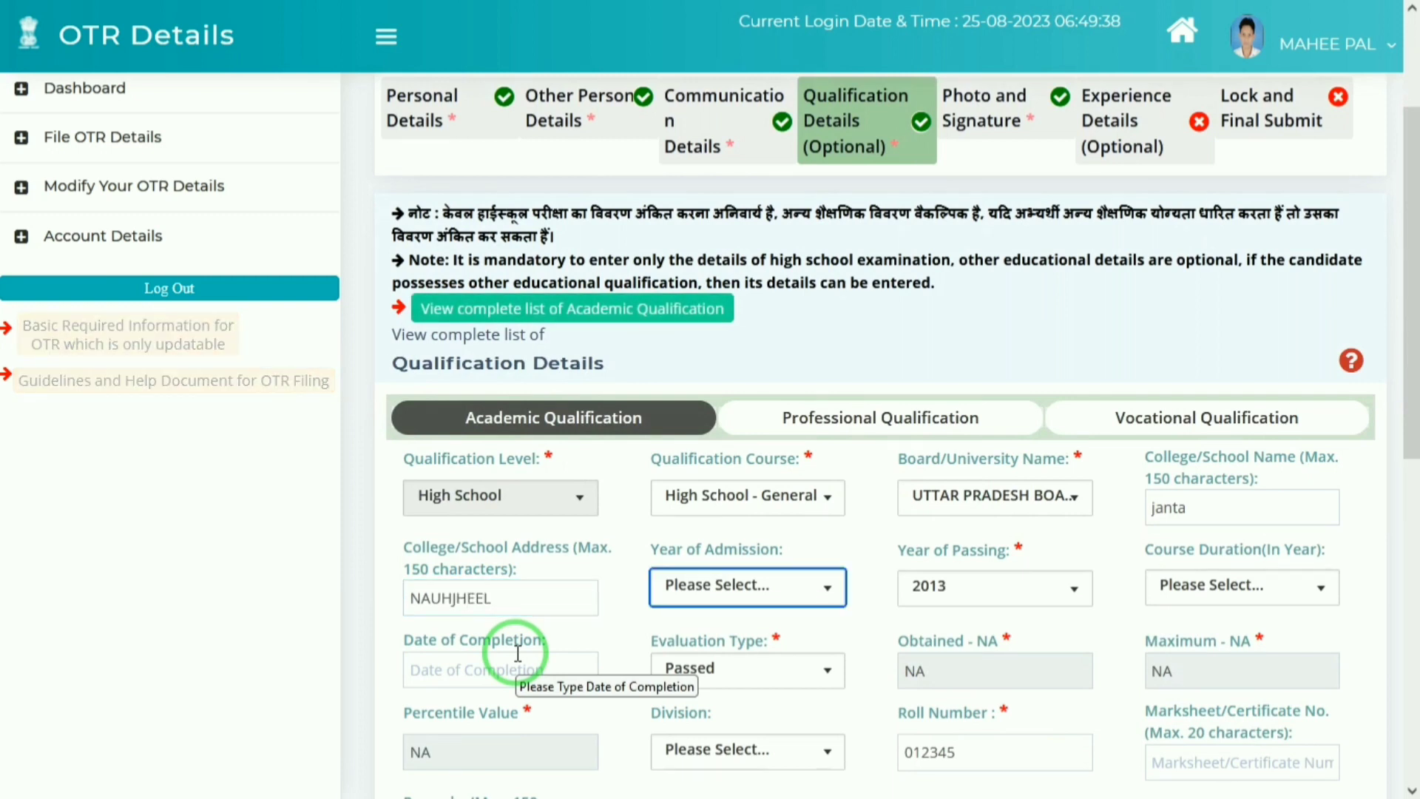
# Step: Set the year of admission to 2012, correcting the initial 2013 pick
pyautogui.click(773, 605)
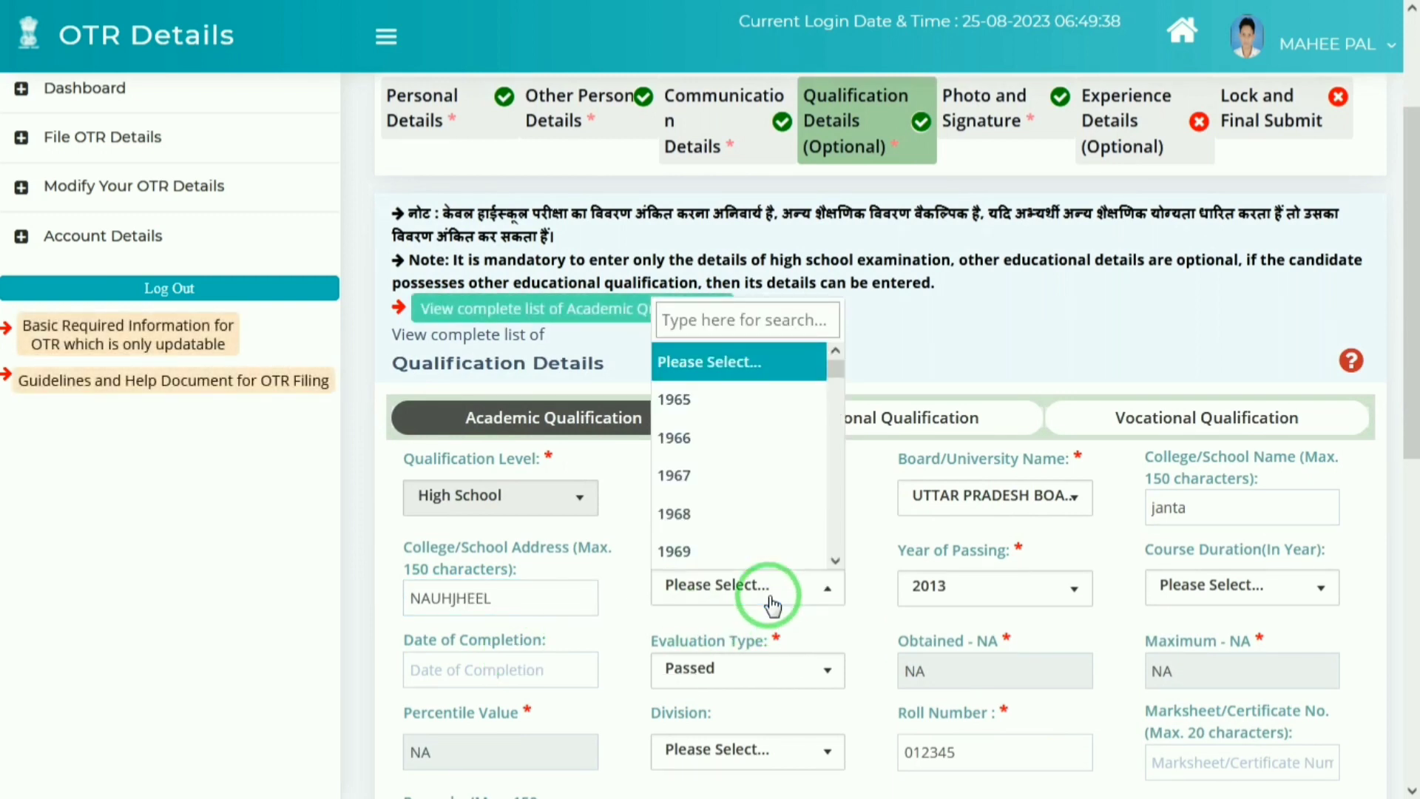
pyautogui.click(728, 360)
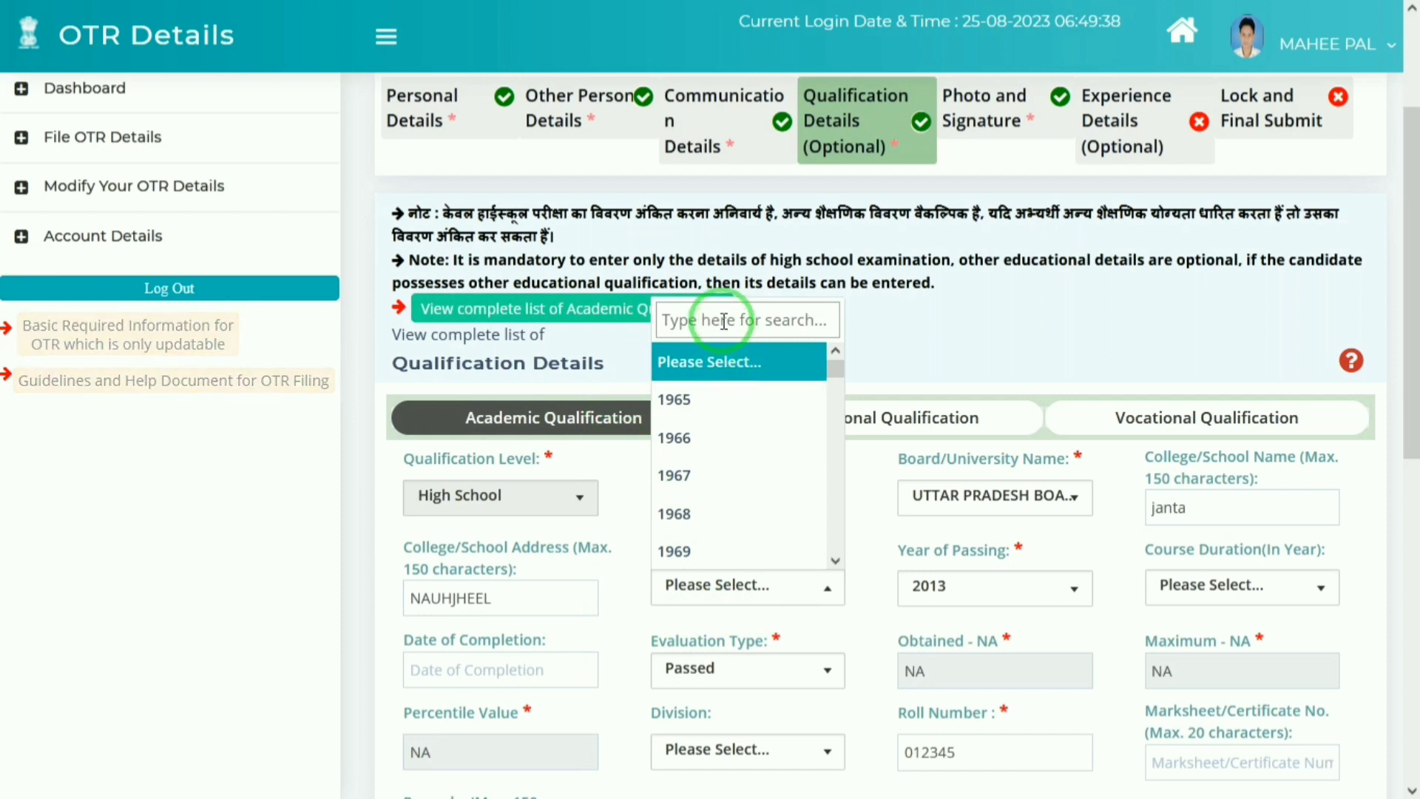
pyautogui.write('2013')
pyautogui.press('Tab')
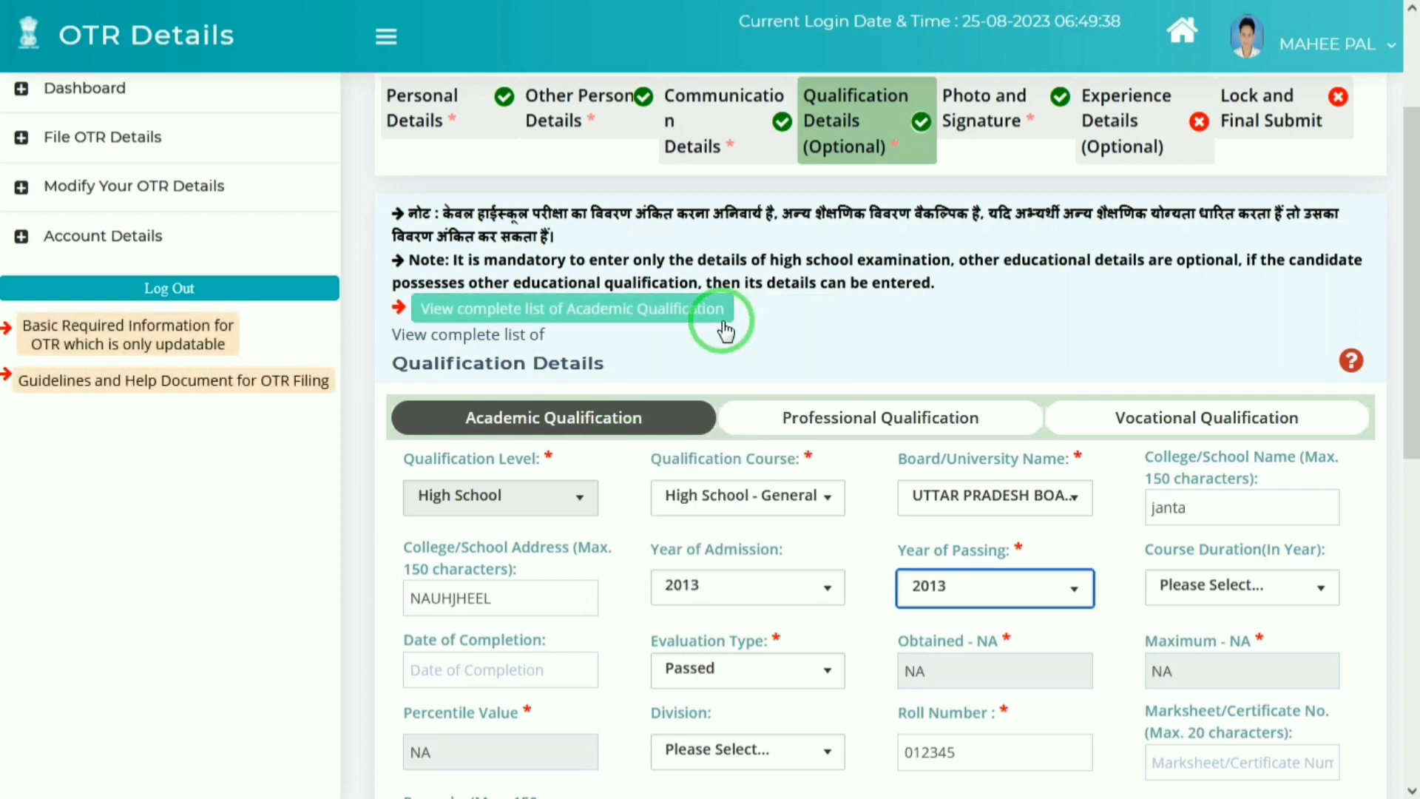
pyautogui.press('Tab')
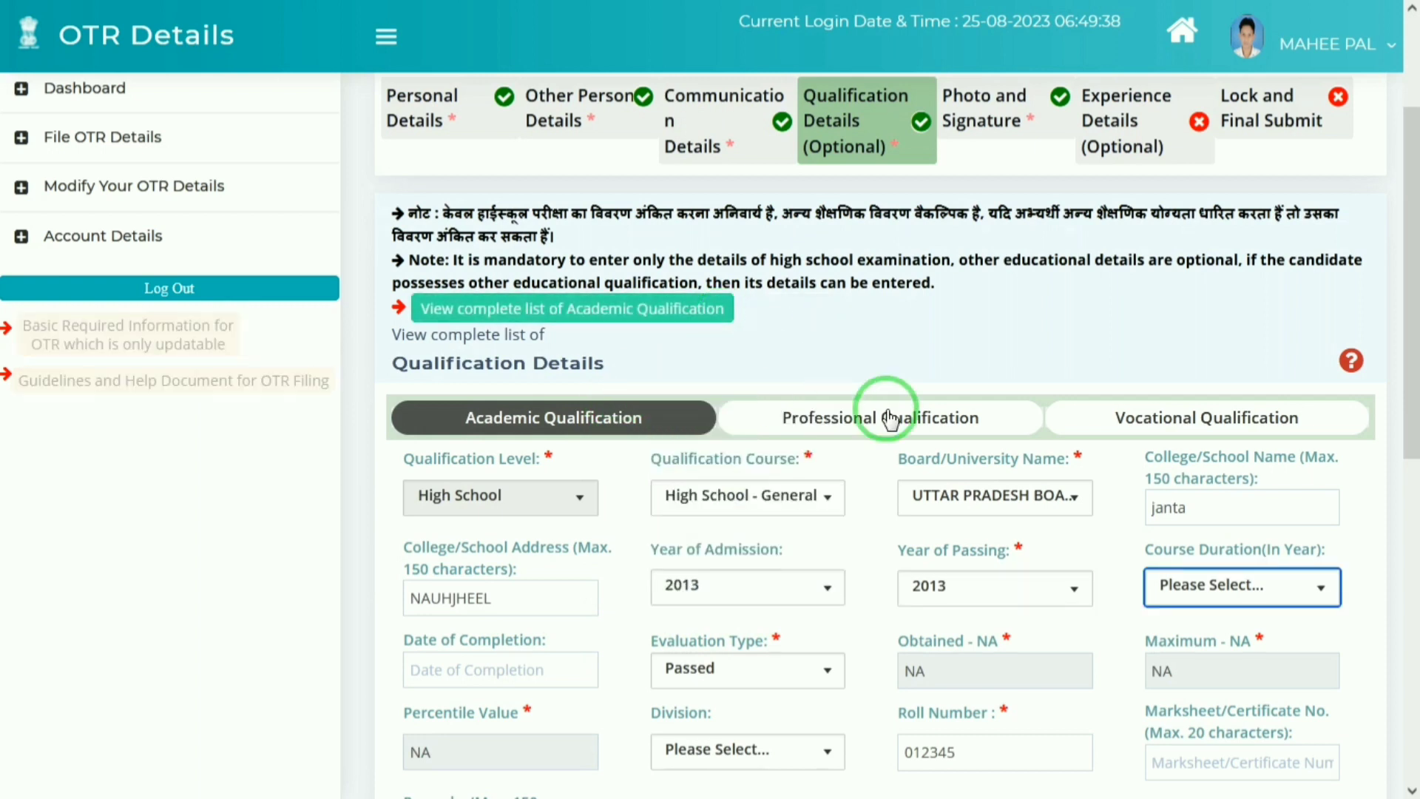
pyautogui.click(767, 595)
pyautogui.press('Up')
pyautogui.press('Return')
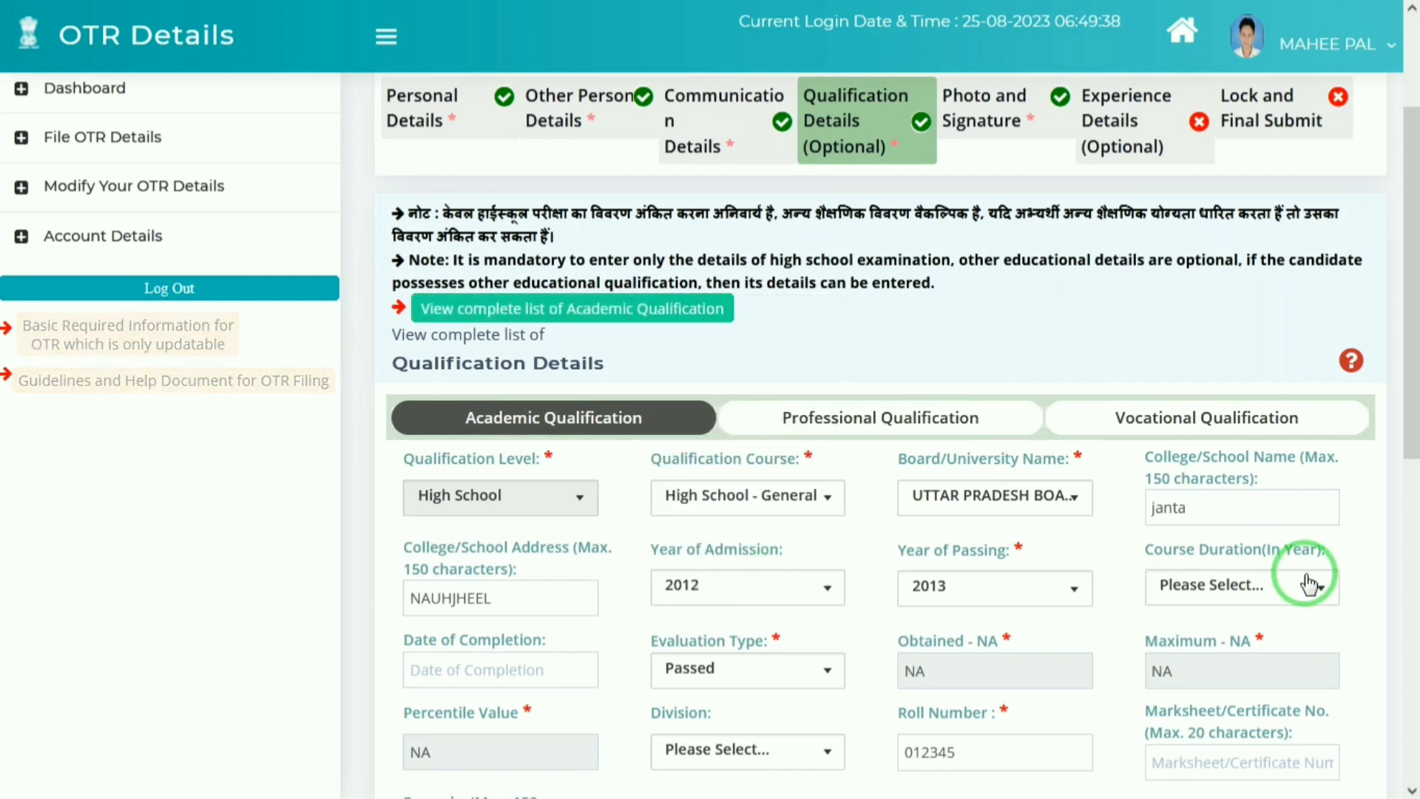
# Step: Set the course duration to 01 Year
pyautogui.click(1303, 590)
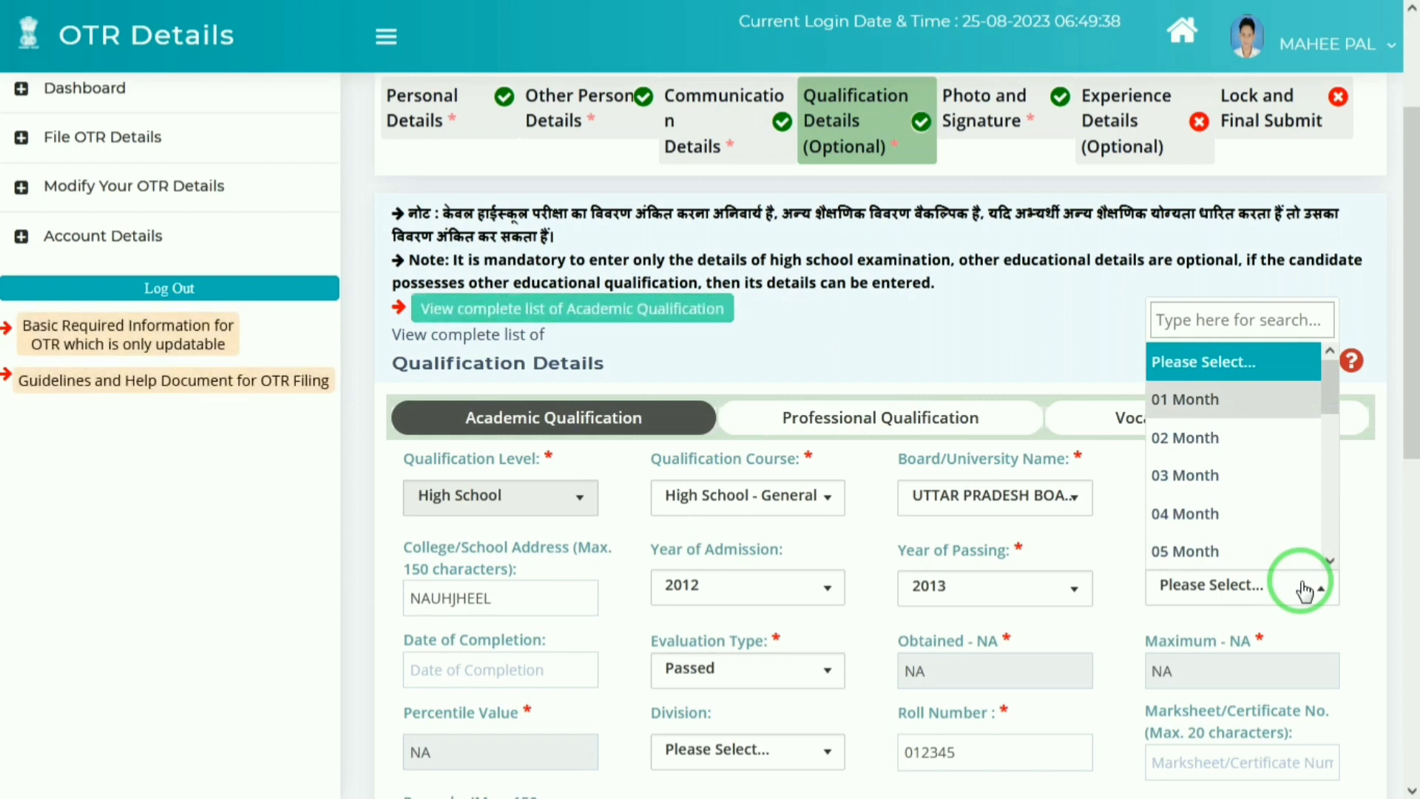
pyautogui.press('Down')
pyautogui.press('Down')
pyautogui.press('Down')
pyautogui.press('Down')
pyautogui.press('Down')
pyautogui.press('Down')
pyautogui.press('Down')
pyautogui.press('Down')
pyautogui.press('Down')
pyautogui.press('Down')
pyautogui.press('Down')
pyautogui.press('Down')
pyautogui.press('Down')
pyautogui.press('Down')
pyautogui.press('Up')
pyautogui.press('Up')
pyautogui.press('Up')
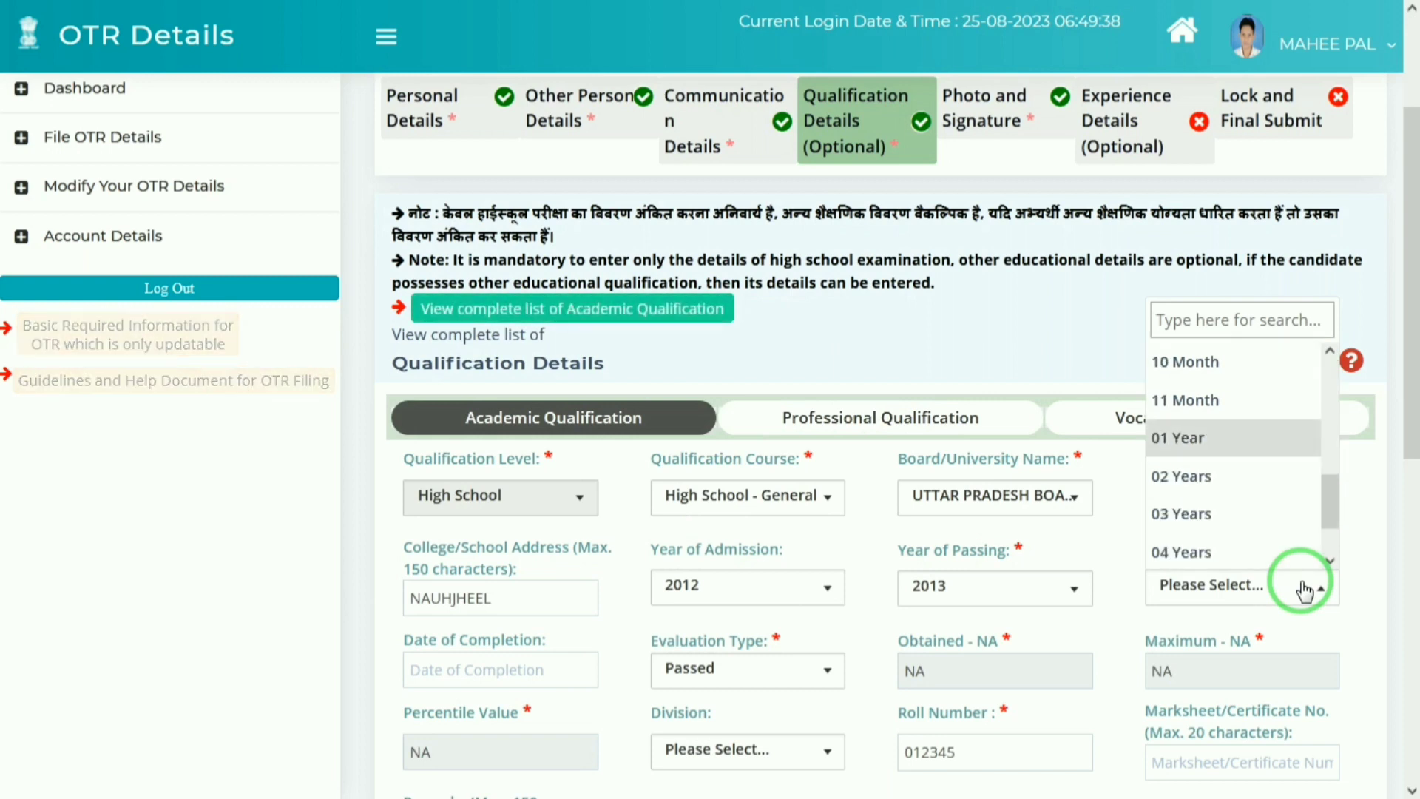
pyautogui.press('Return')
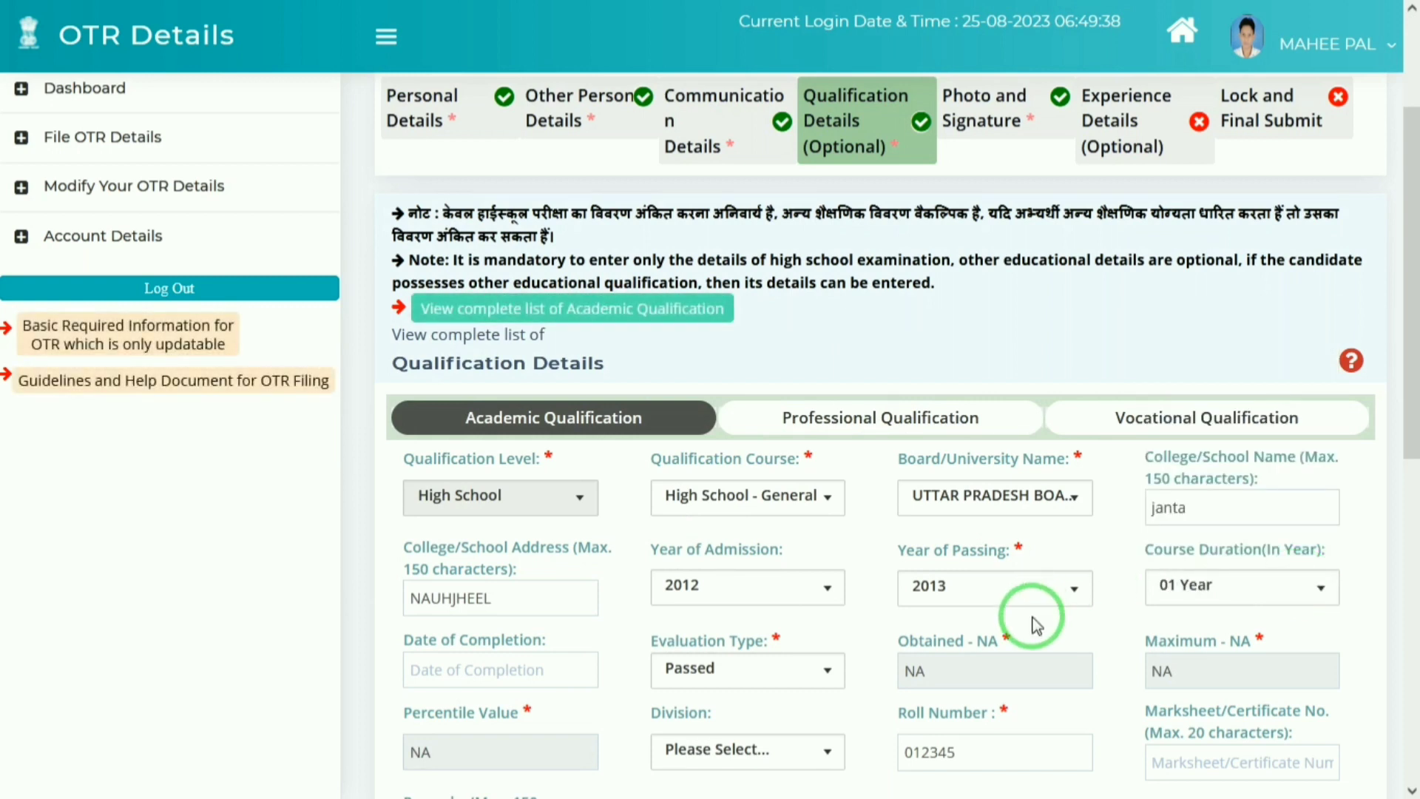
pyautogui.moveTo(1410, 269); pyautogui.dragTo(1409, 368)
# Step: Set the date of completion to 18/07/2013 in the calendar
pyautogui.click(500, 481)
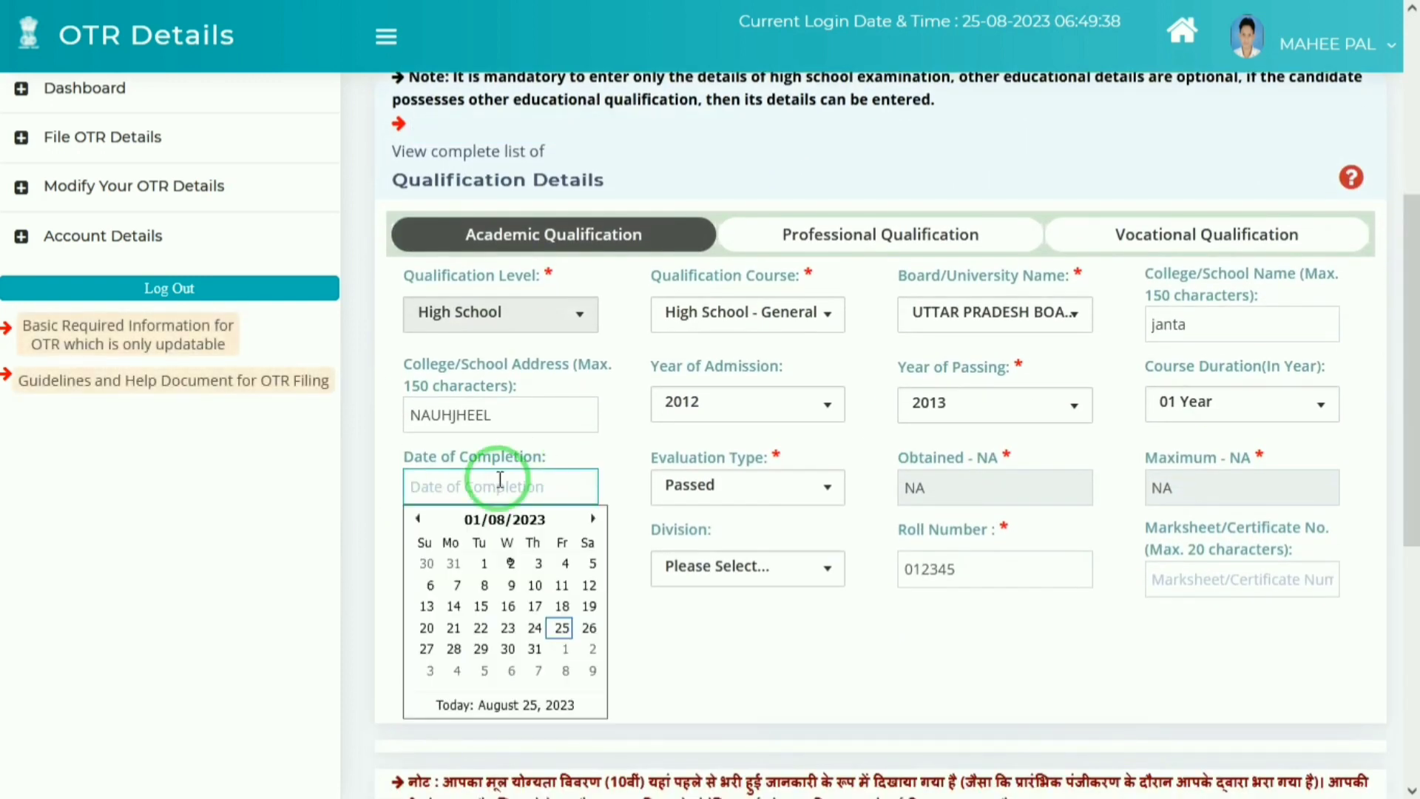
pyautogui.click(491, 519)
pyautogui.click(510, 520)
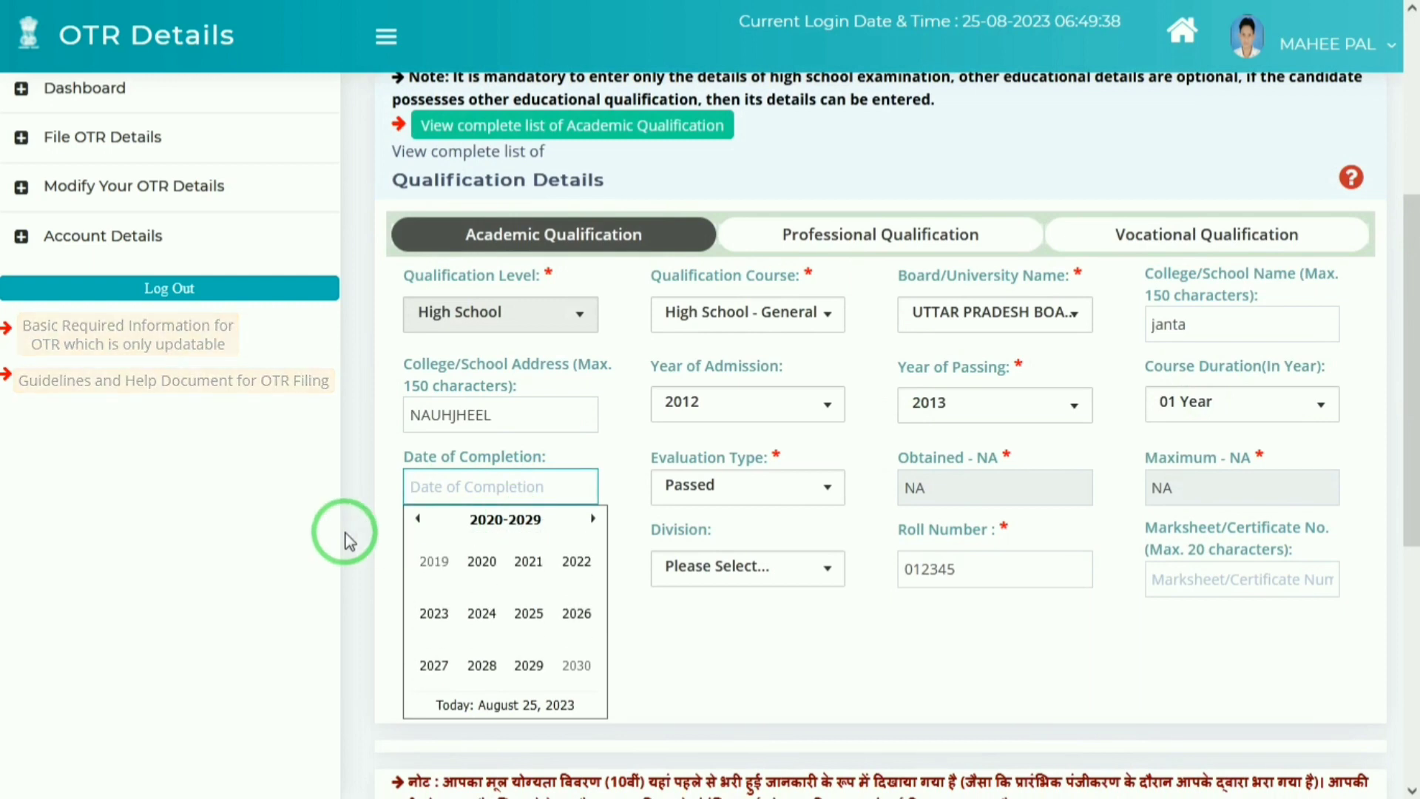
pyautogui.click(422, 520)
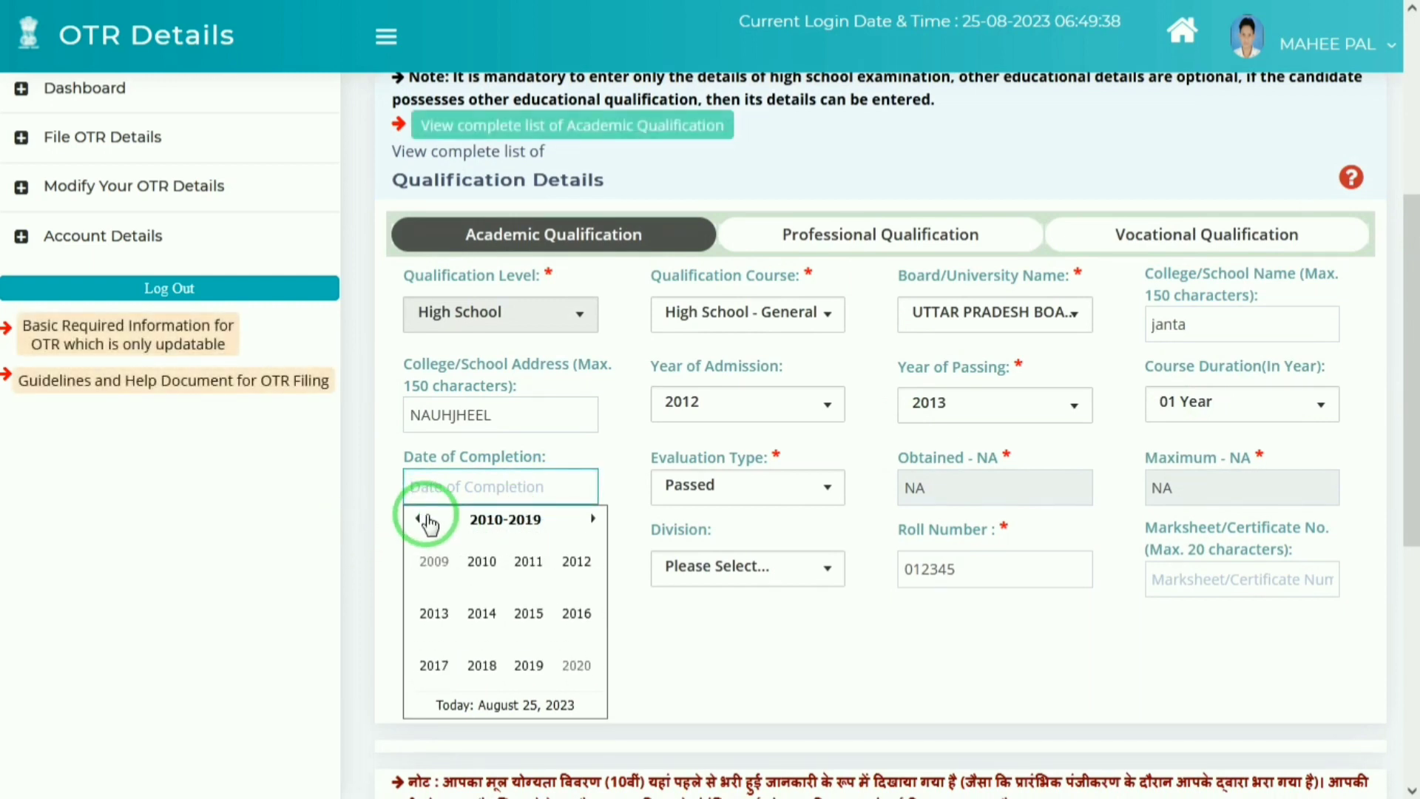
pyautogui.click(432, 614)
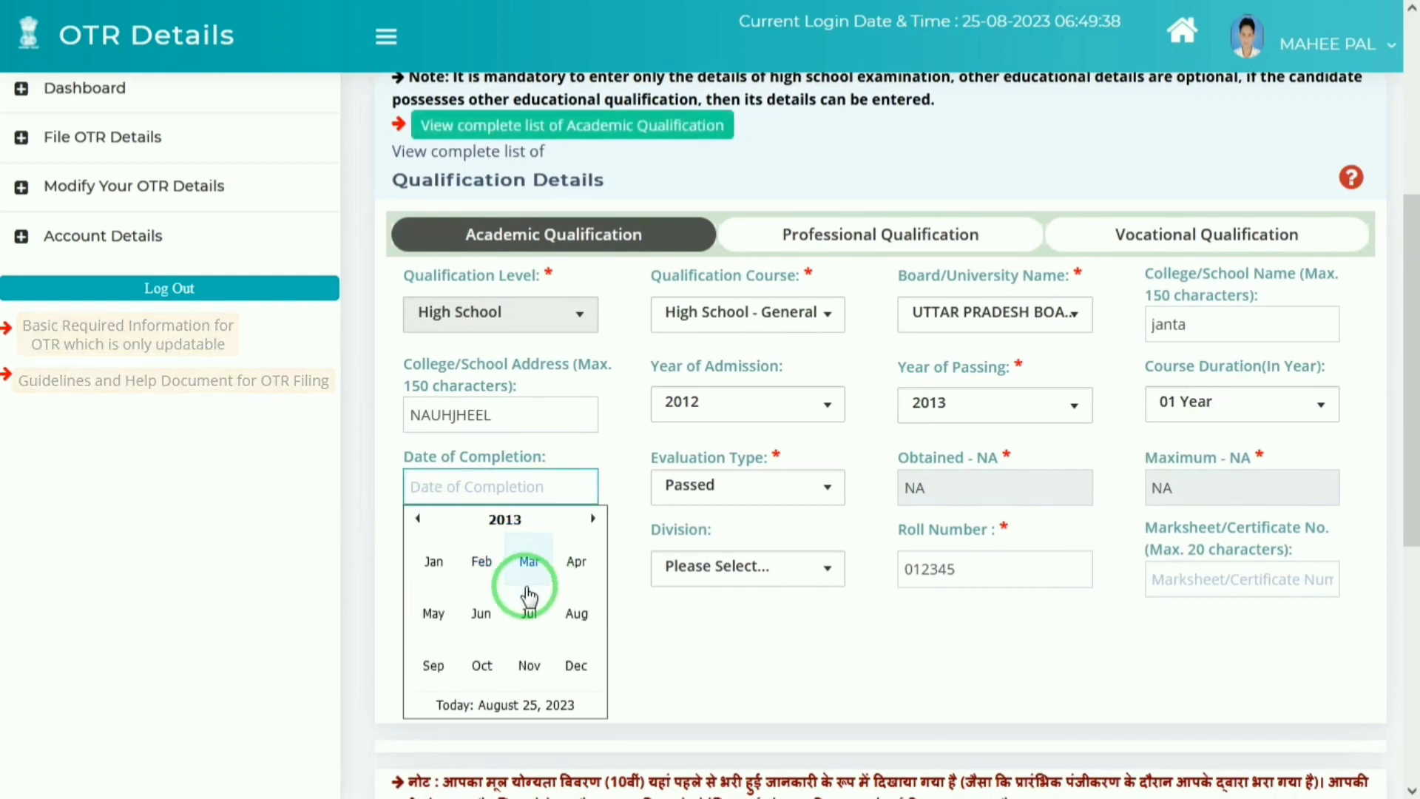
pyautogui.click(524, 614)
pyautogui.click(525, 616)
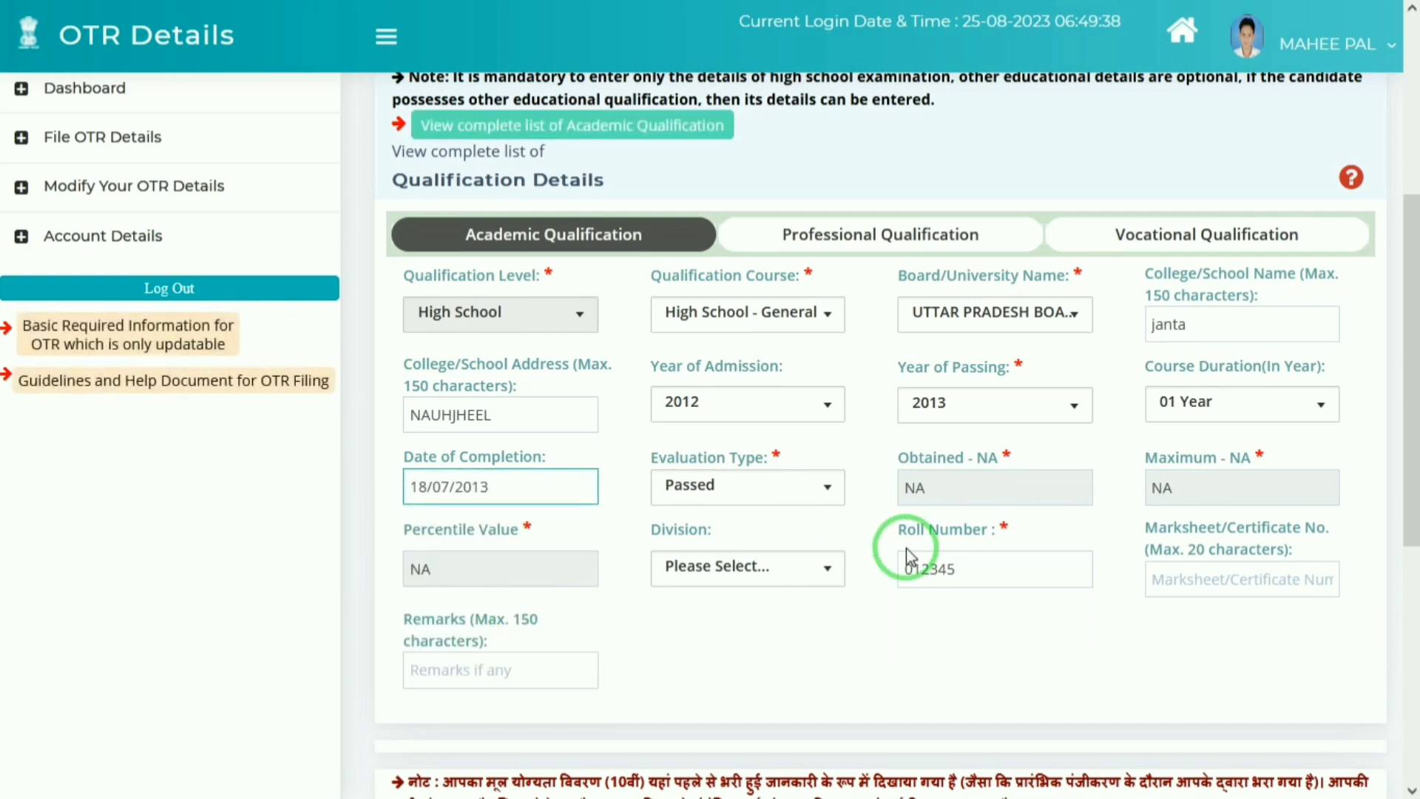
# Step: Set the evaluation type to Passed
pyautogui.click(706, 490)
pyautogui.click(708, 497)
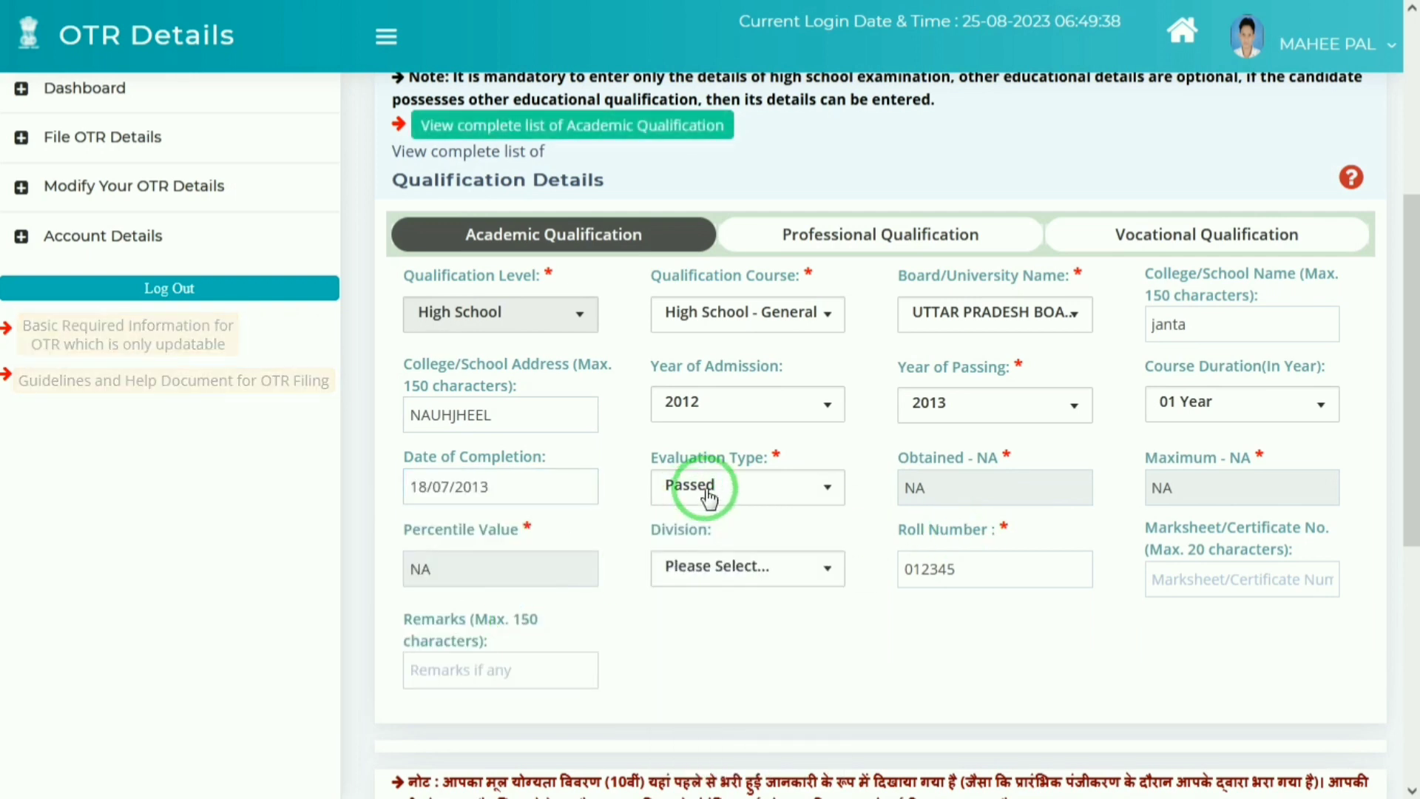
pyautogui.click(791, 481)
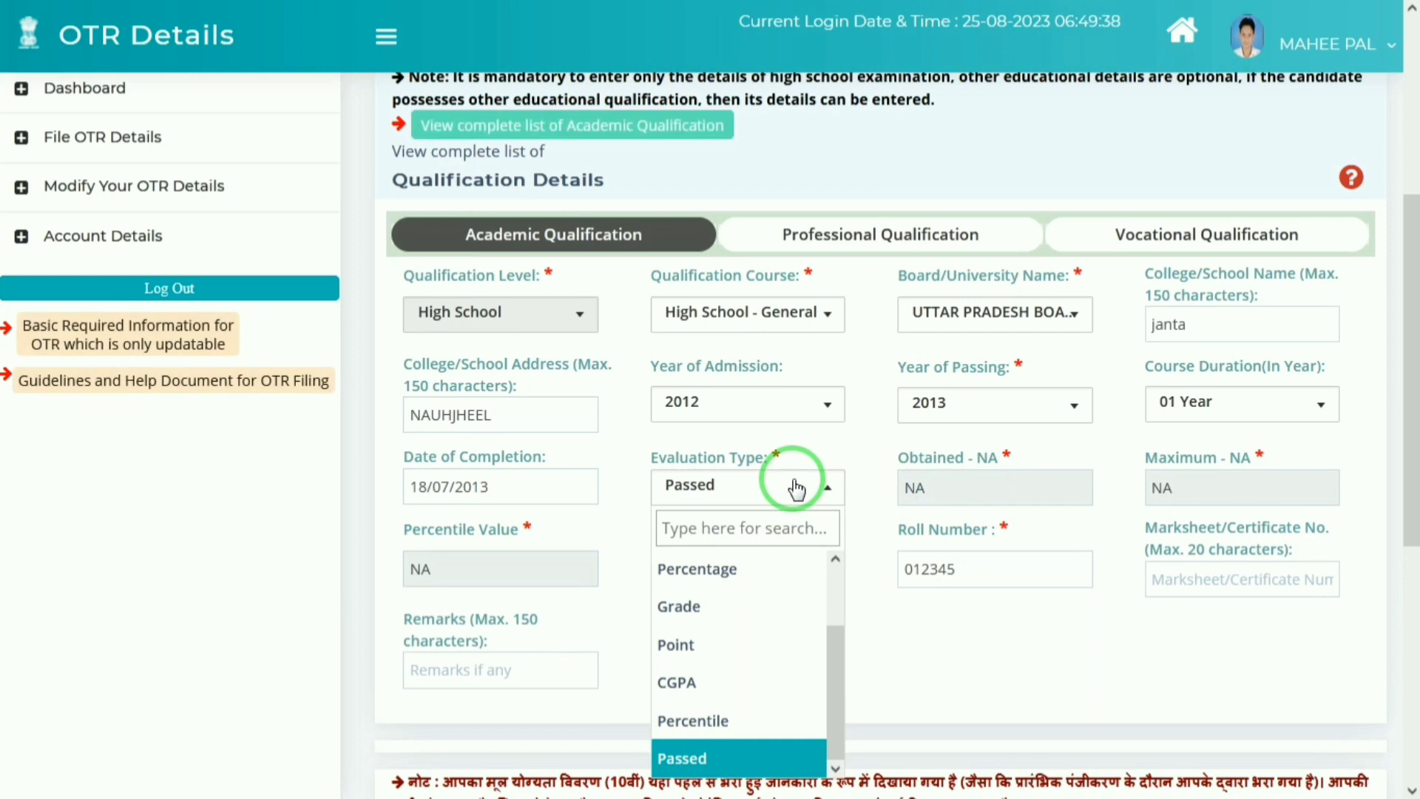
pyautogui.click(692, 721)
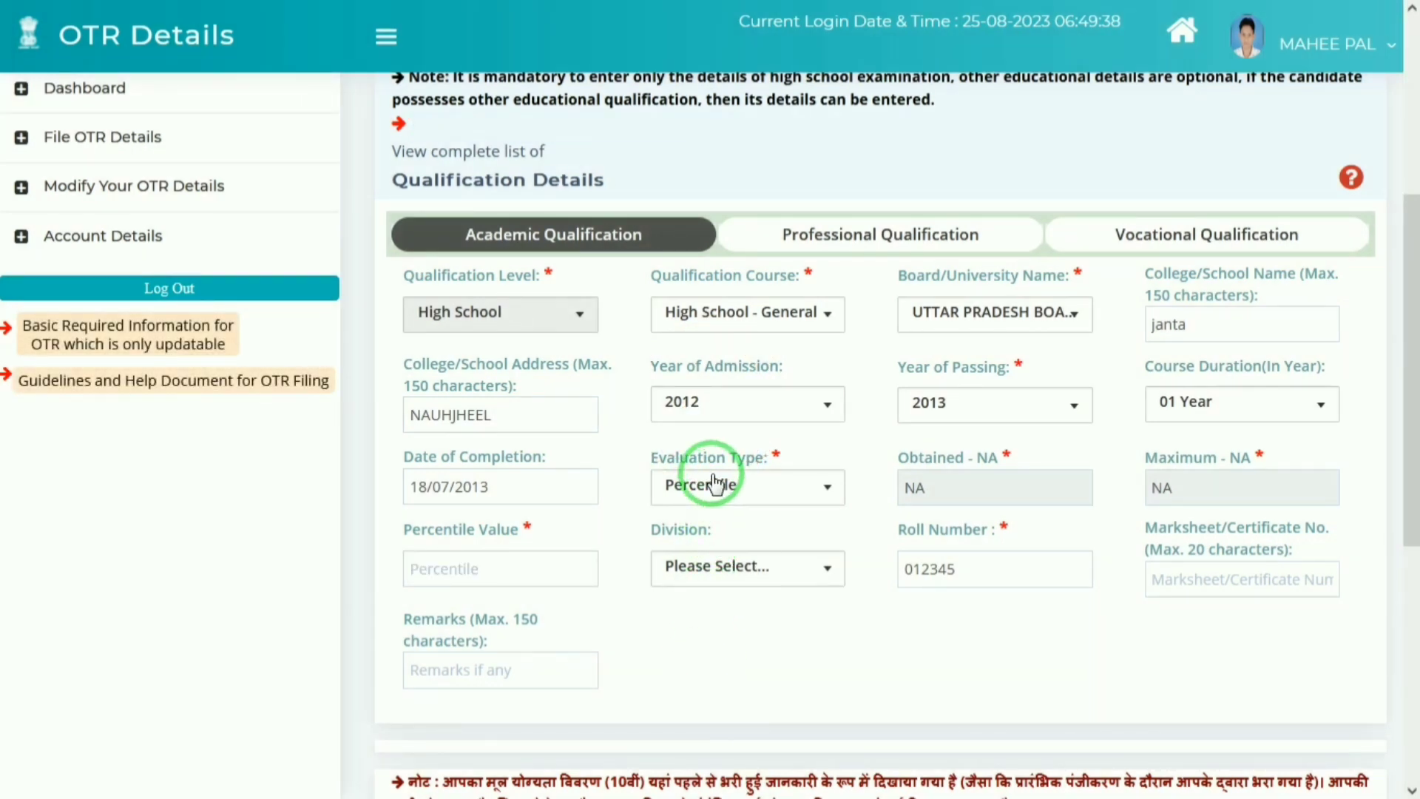
pyautogui.click(691, 486)
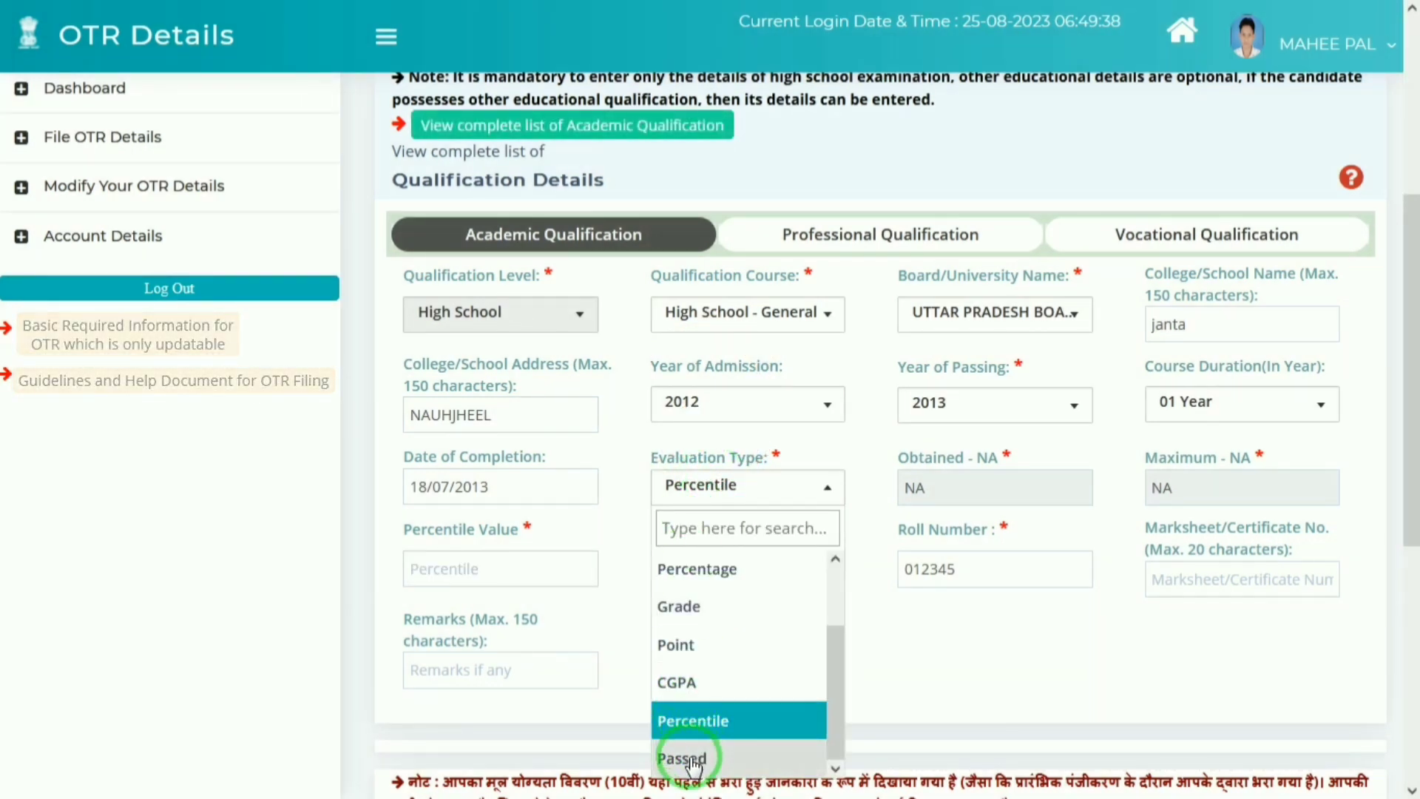
pyautogui.click(692, 760)
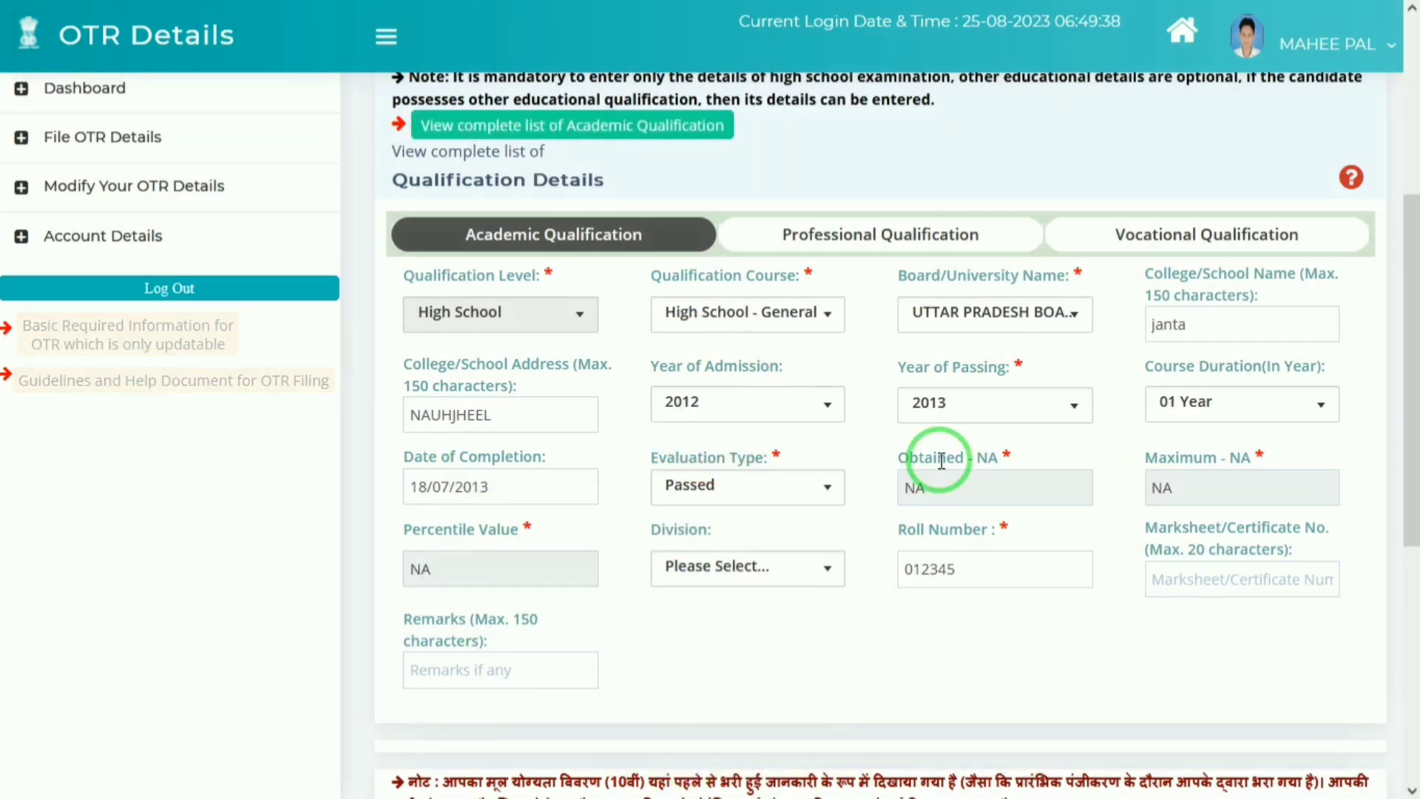
# Step: Choose First division, enter the marksheet number, and save the High School qualification
pyautogui.click(821, 569)
pyautogui.press('Return')
pyautogui.press('Tab')
pyautogui.press('Tab')
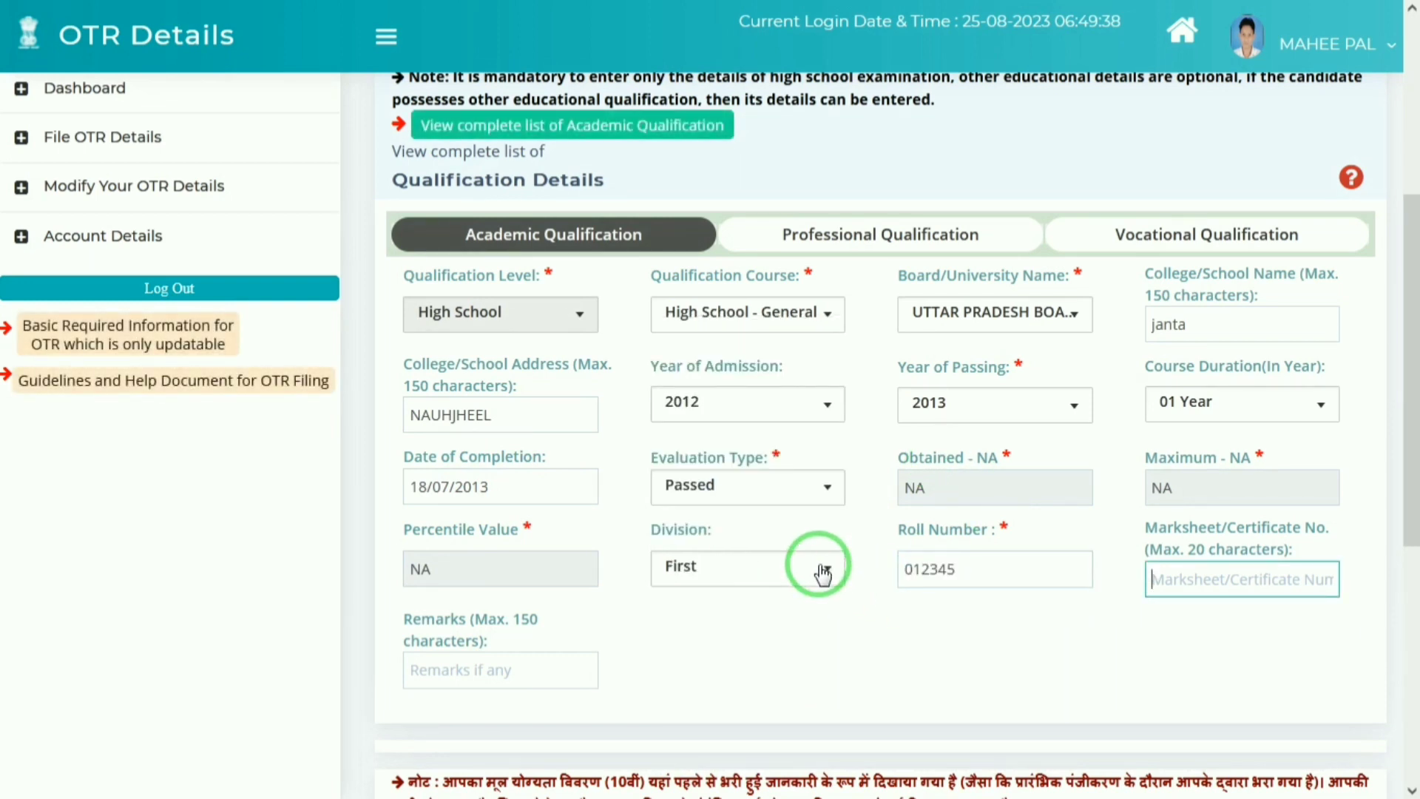
pyautogui.write('NNNNN')
pyautogui.press('Tab')
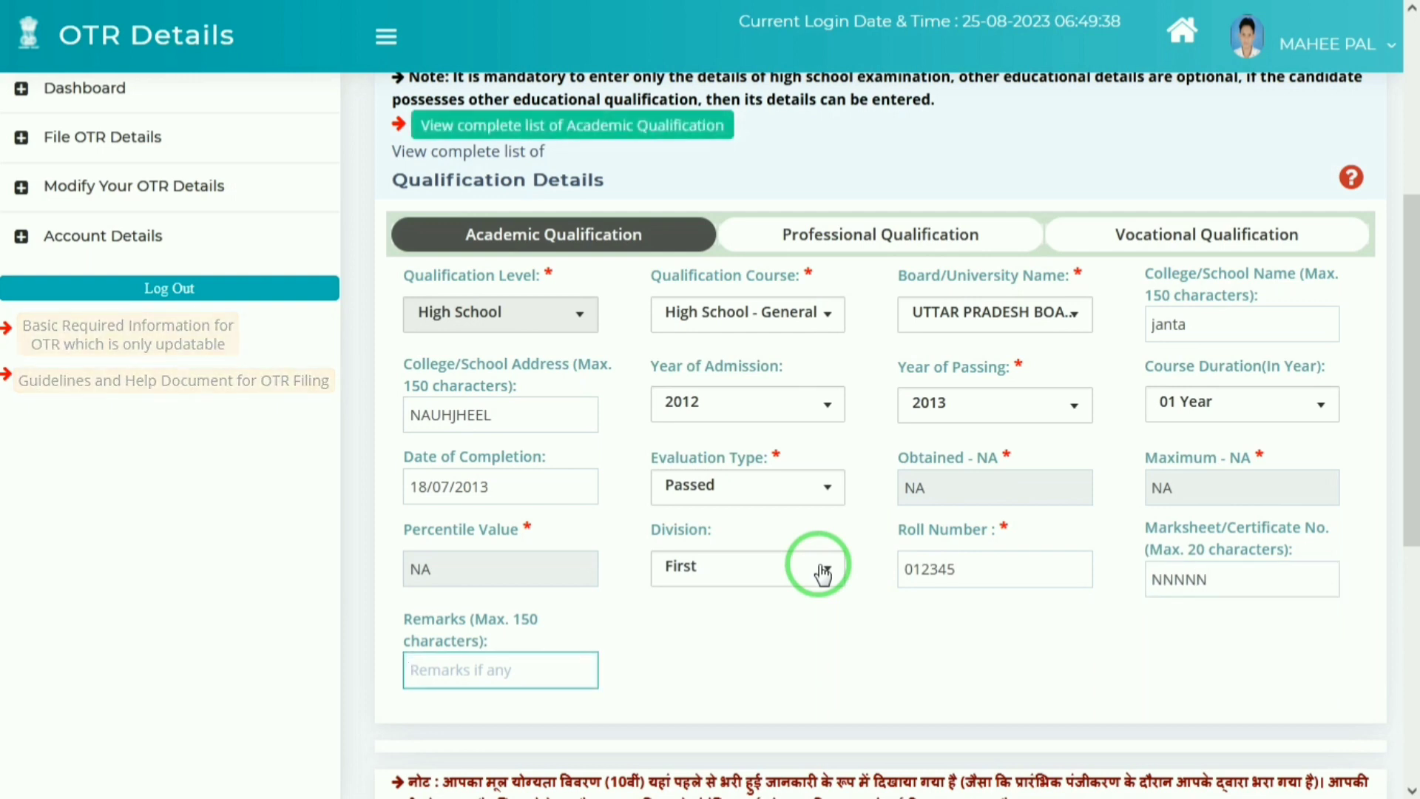
pyautogui.click(704, 658)
pyautogui.moveTo(1407, 477); pyautogui.dragTo(1407, 612)
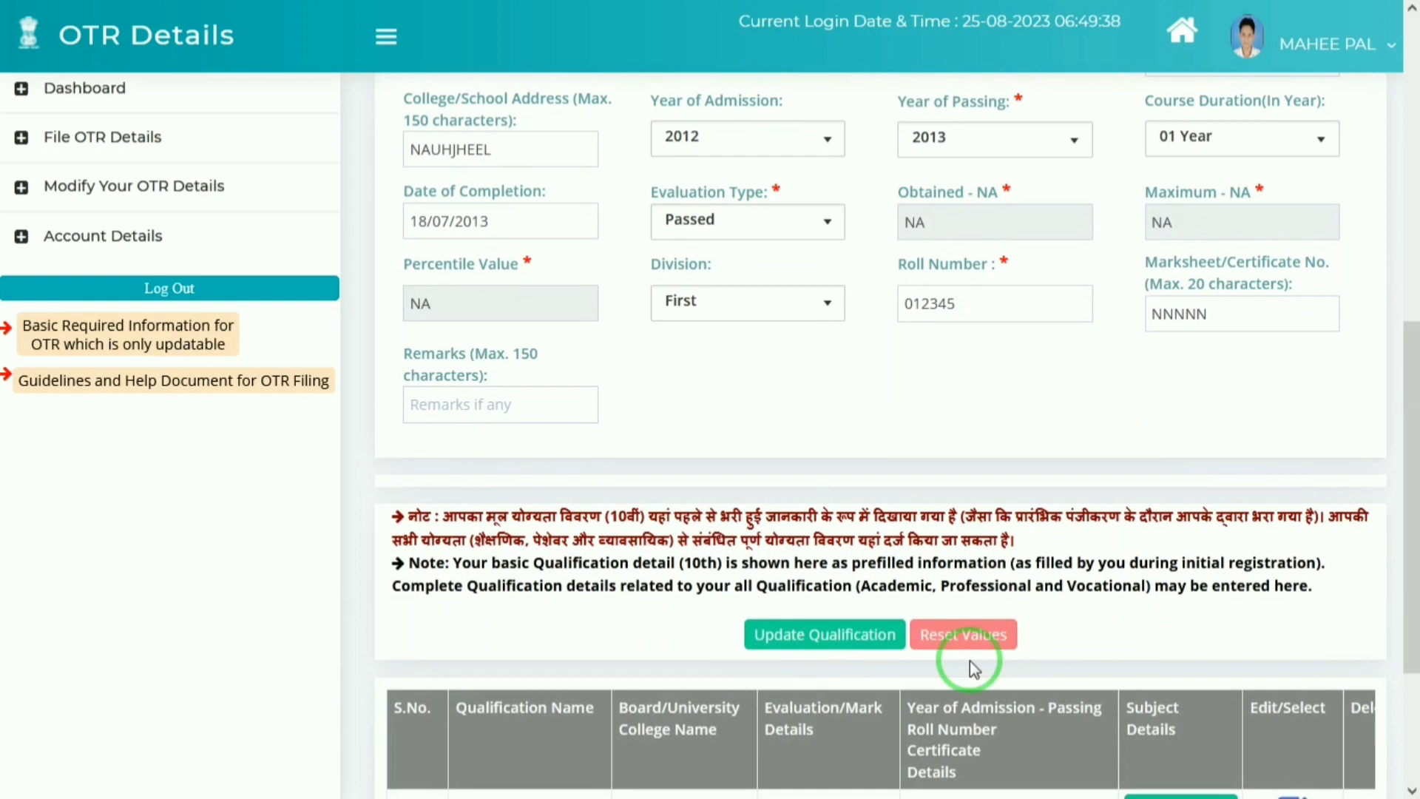
pyautogui.click(837, 638)
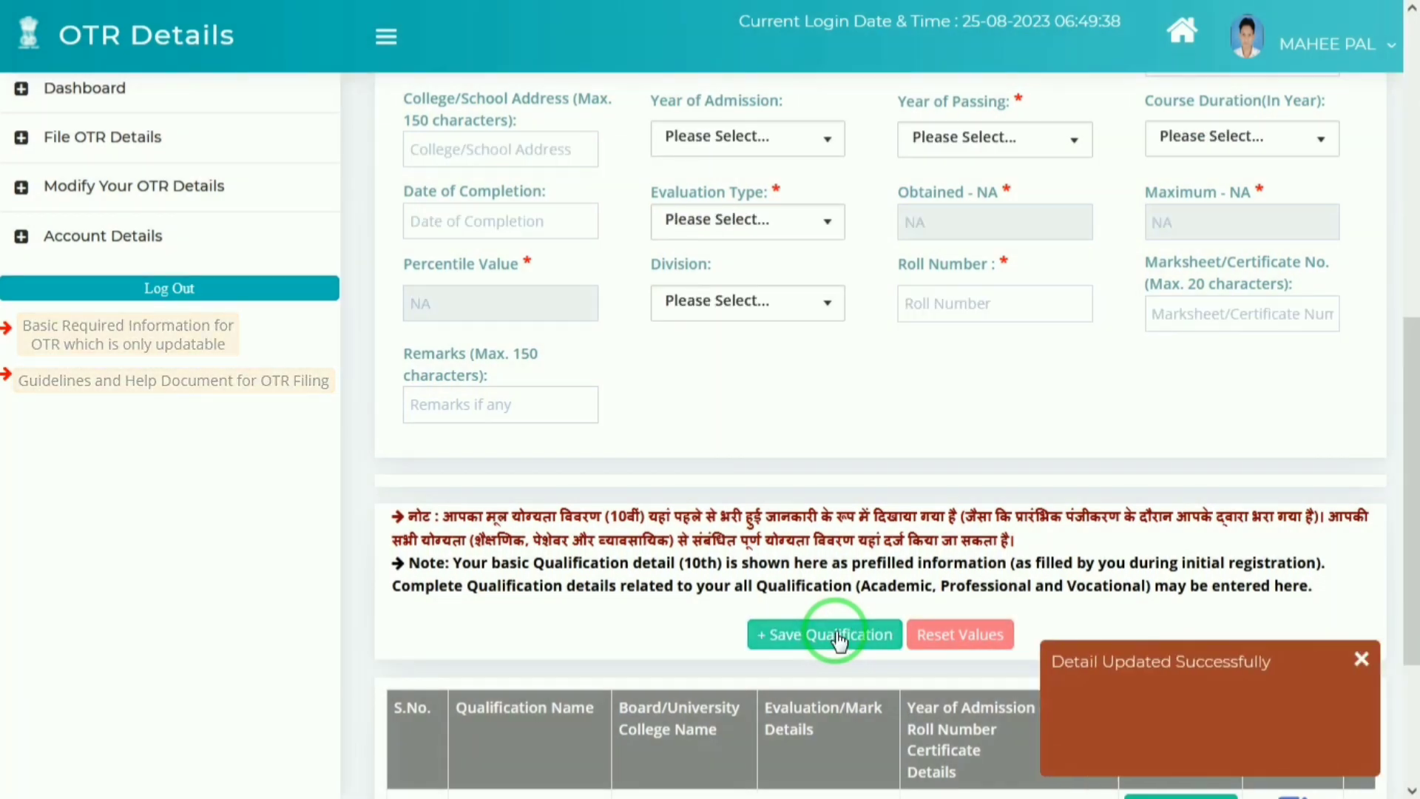
# Step: Choose the Inter Mediate level with the Inter Mediate - General course
pyautogui.moveTo(1410, 481); pyautogui.dragTo(1413, 295)
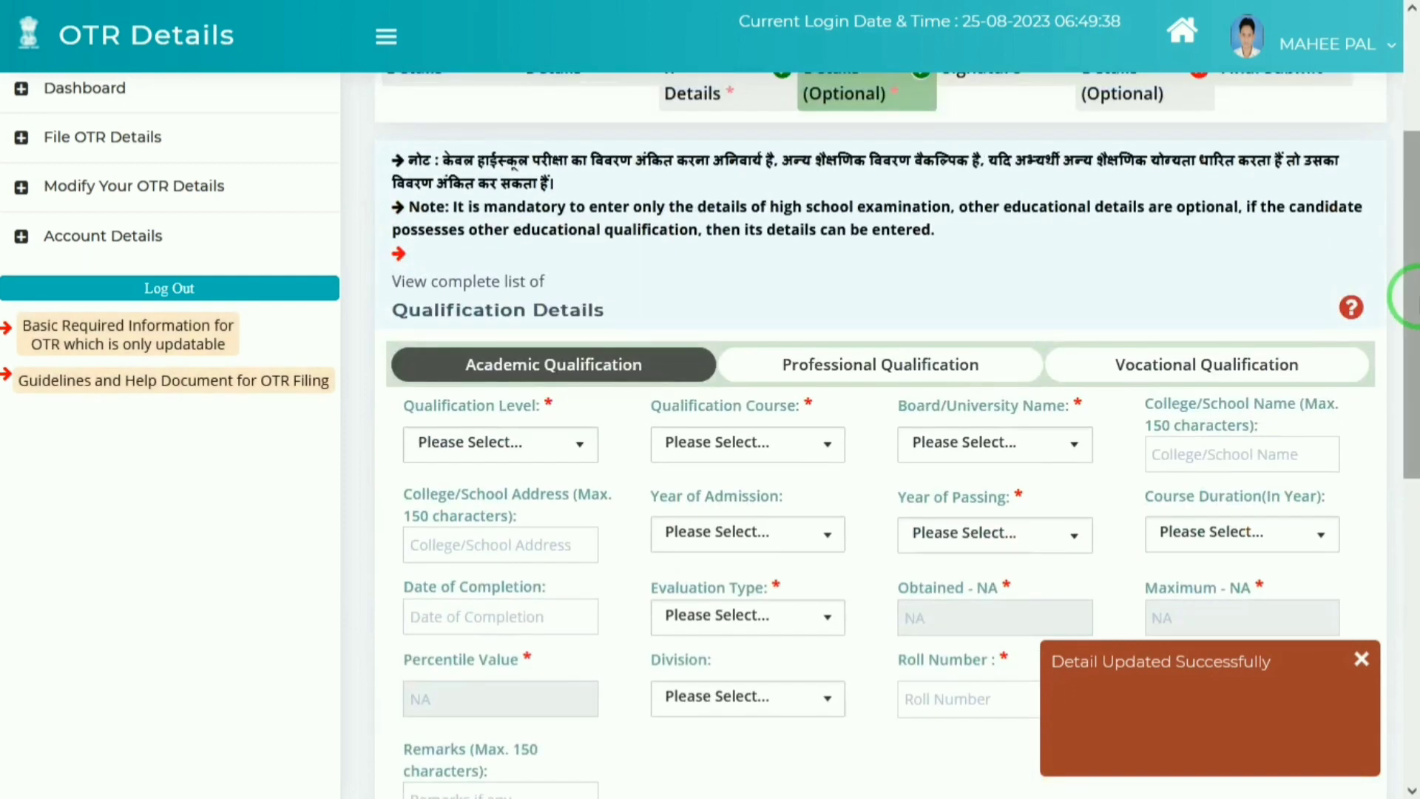
pyautogui.click(476, 448)
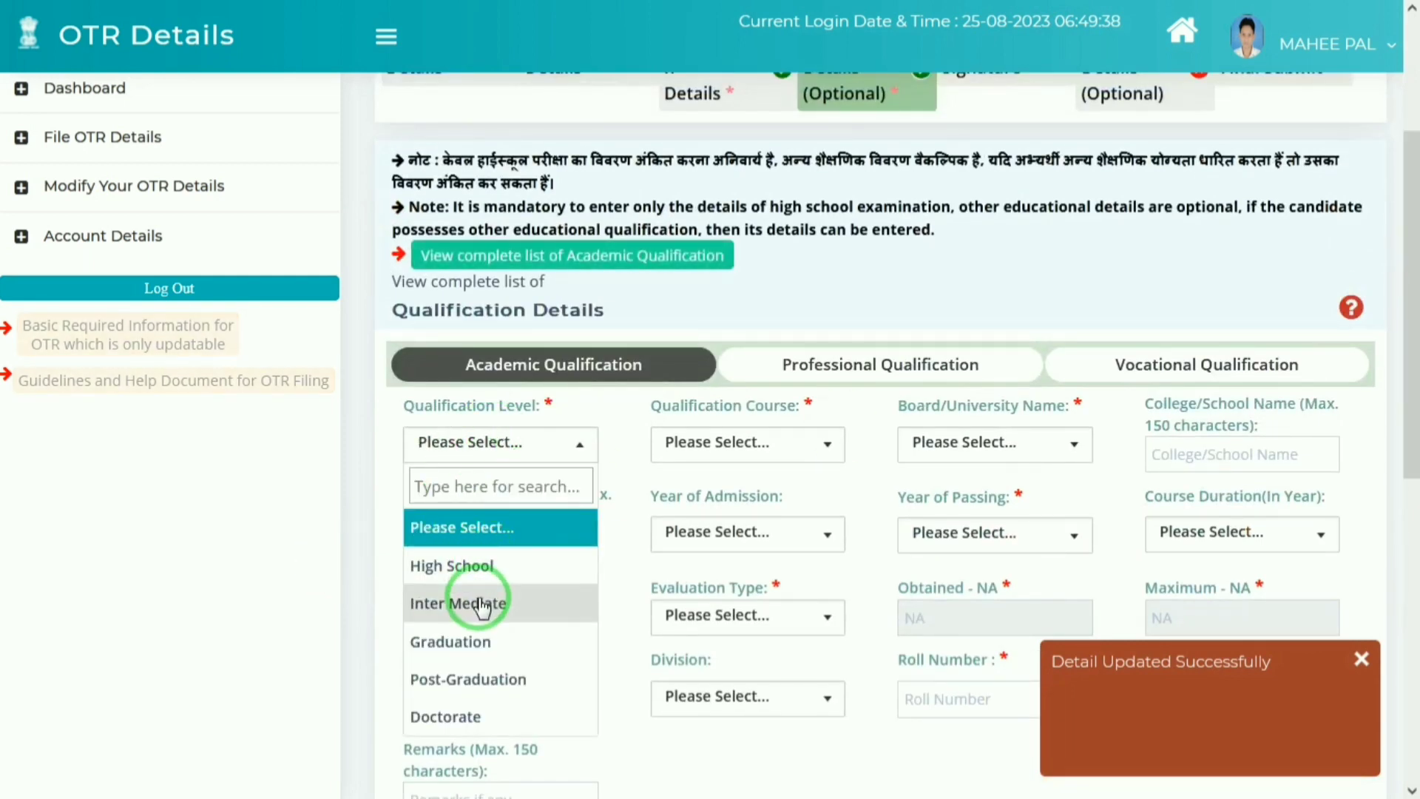
pyautogui.click(474, 600)
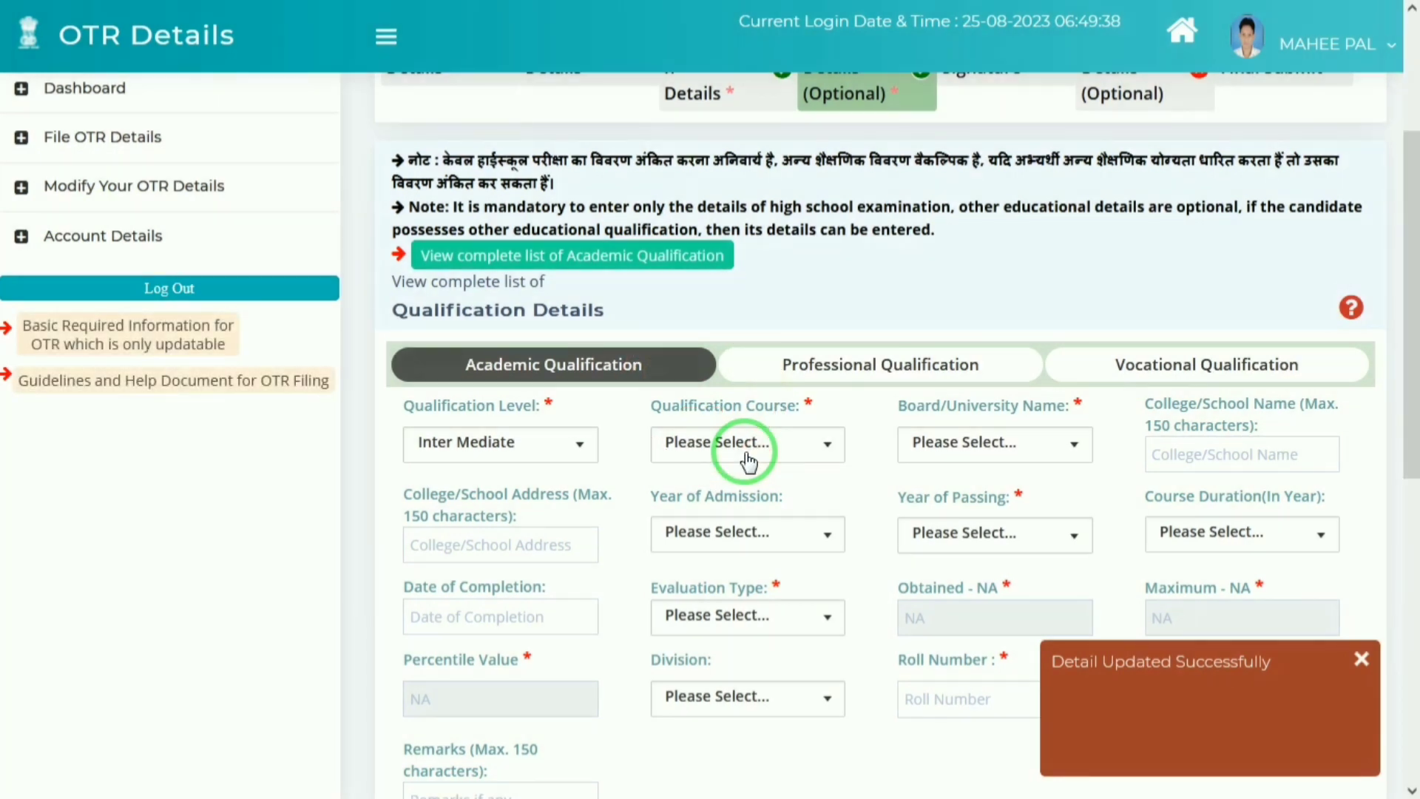
pyautogui.click(749, 462)
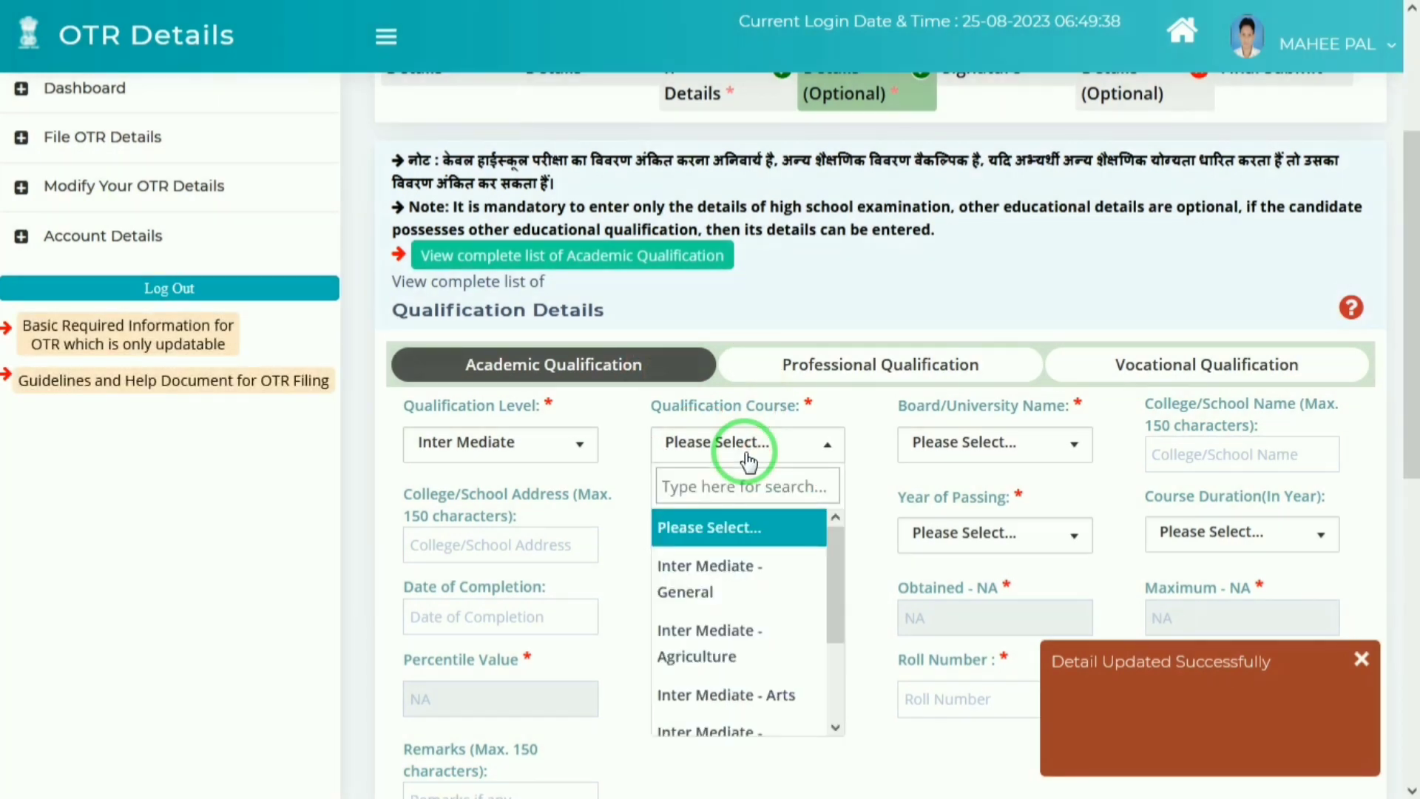
pyautogui.press('Return')
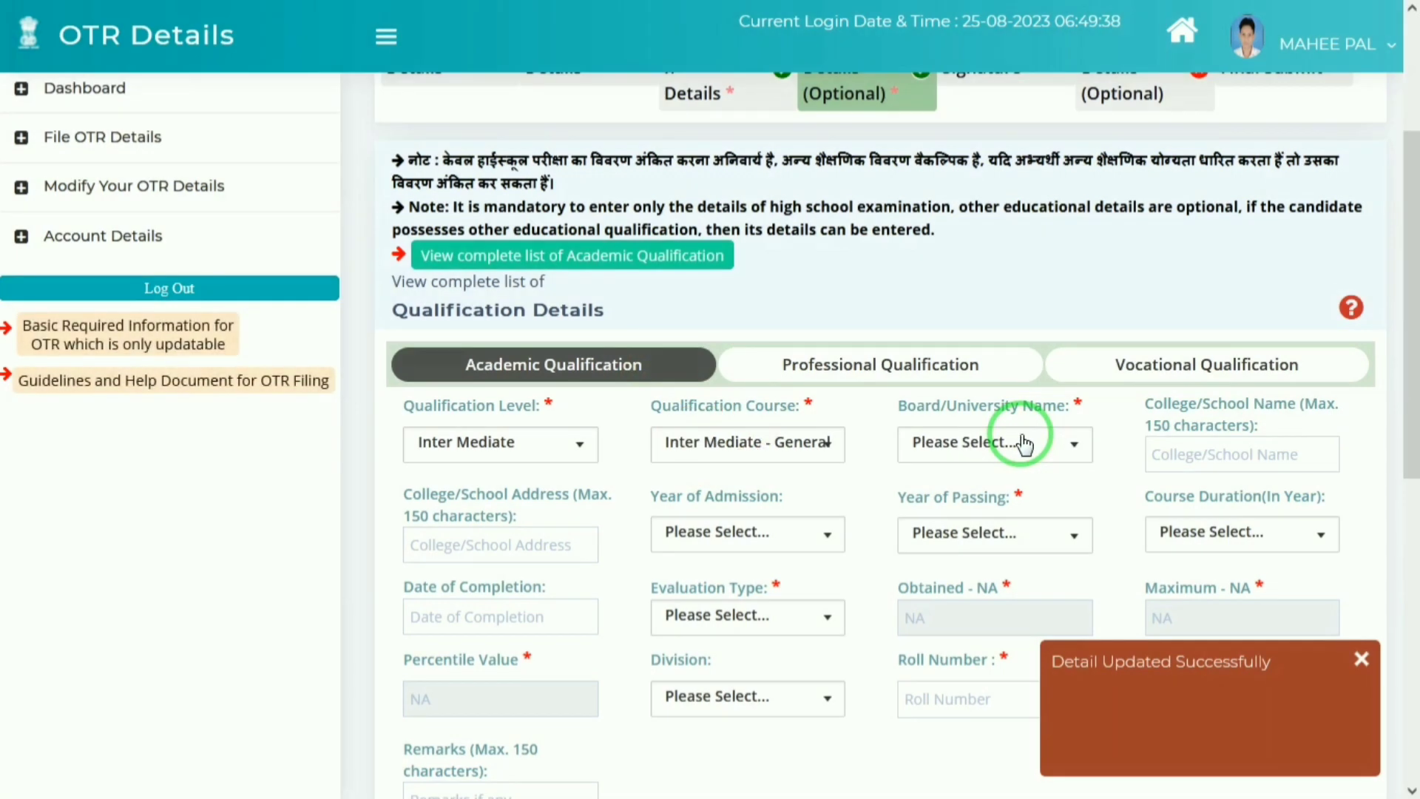
# Step: Search UTT and select the Uttar Pradesh board
pyautogui.click(1023, 444)
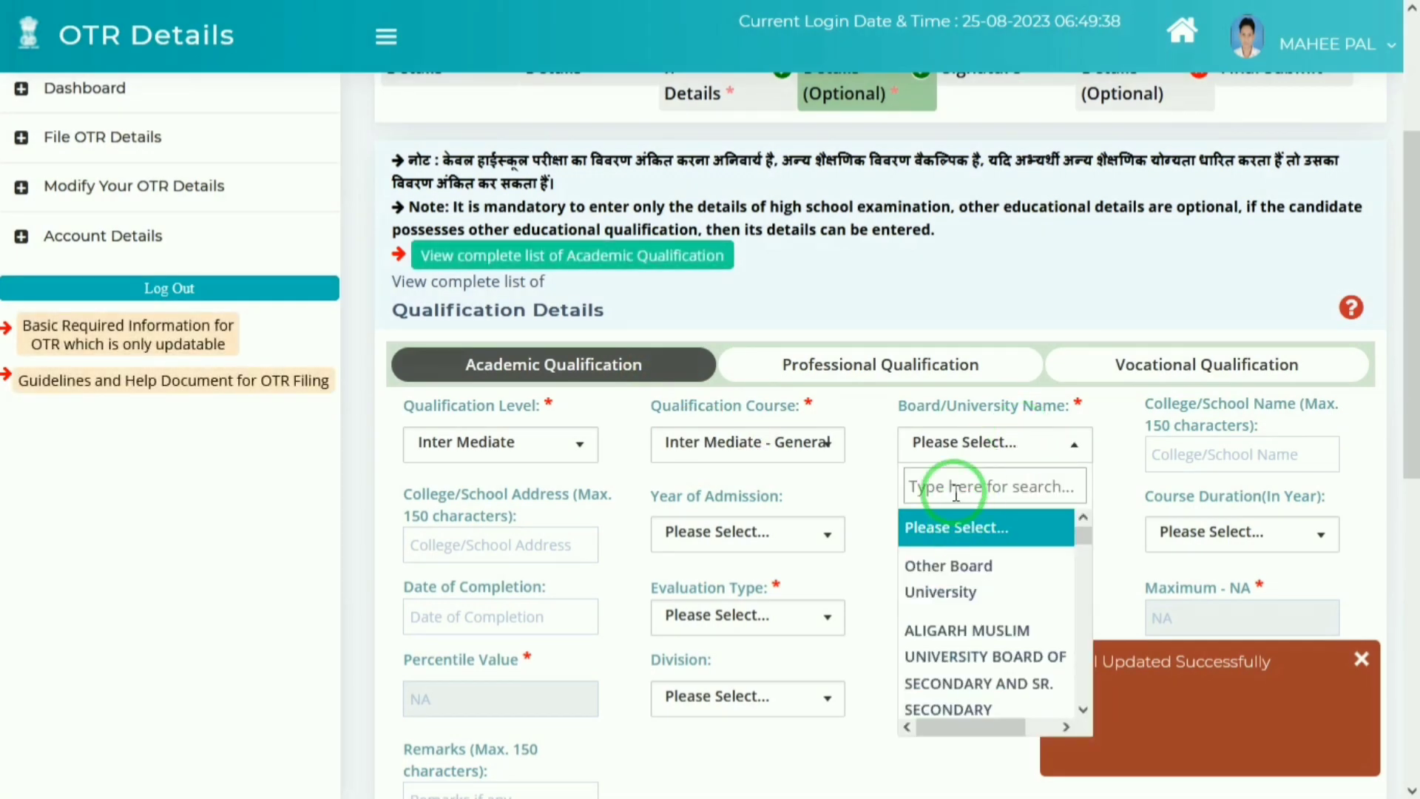
pyautogui.write('U P')
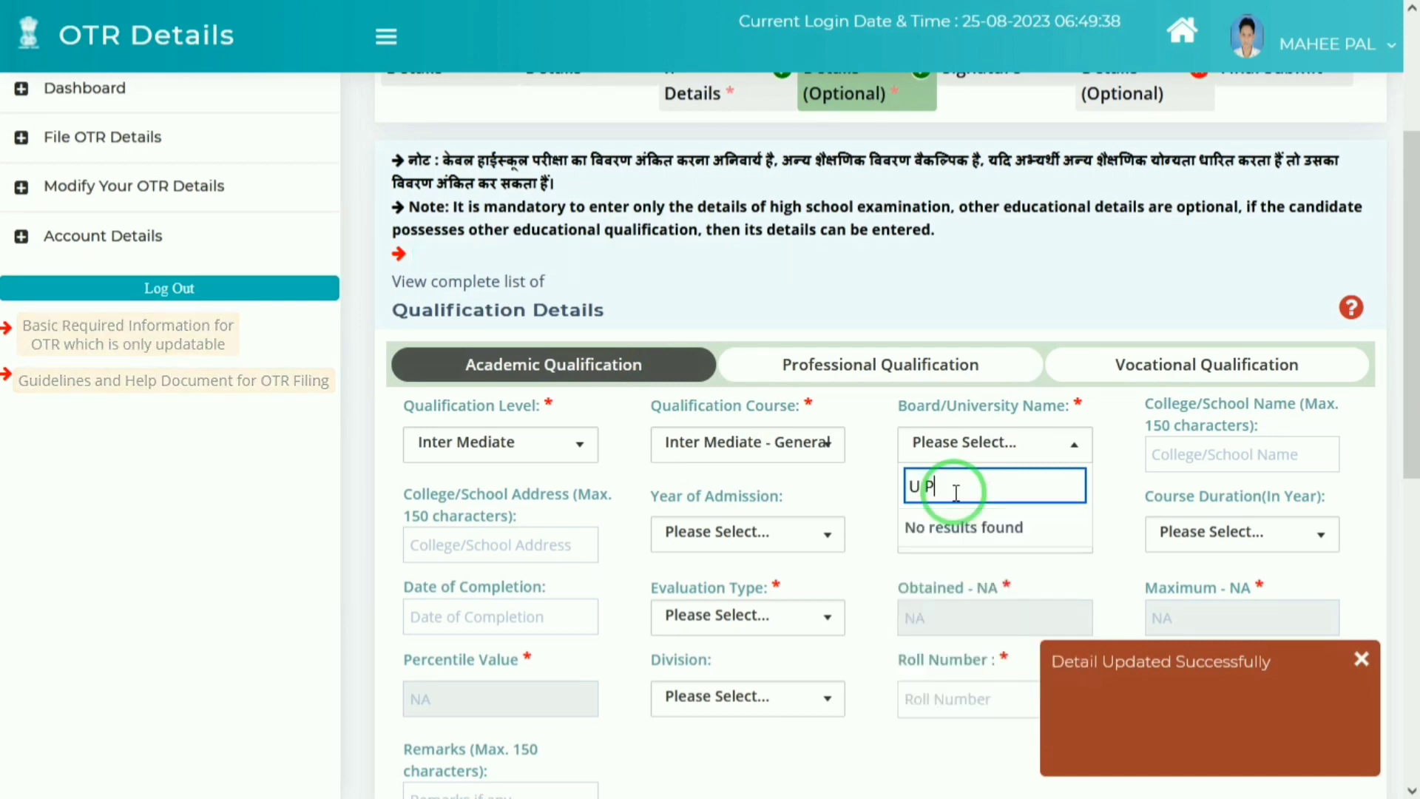
pyautogui.press('BackSpace')
pyautogui.press('BackSpace')
pyautogui.write('P')
pyautogui.press('BackSpace')
pyautogui.write('TT')
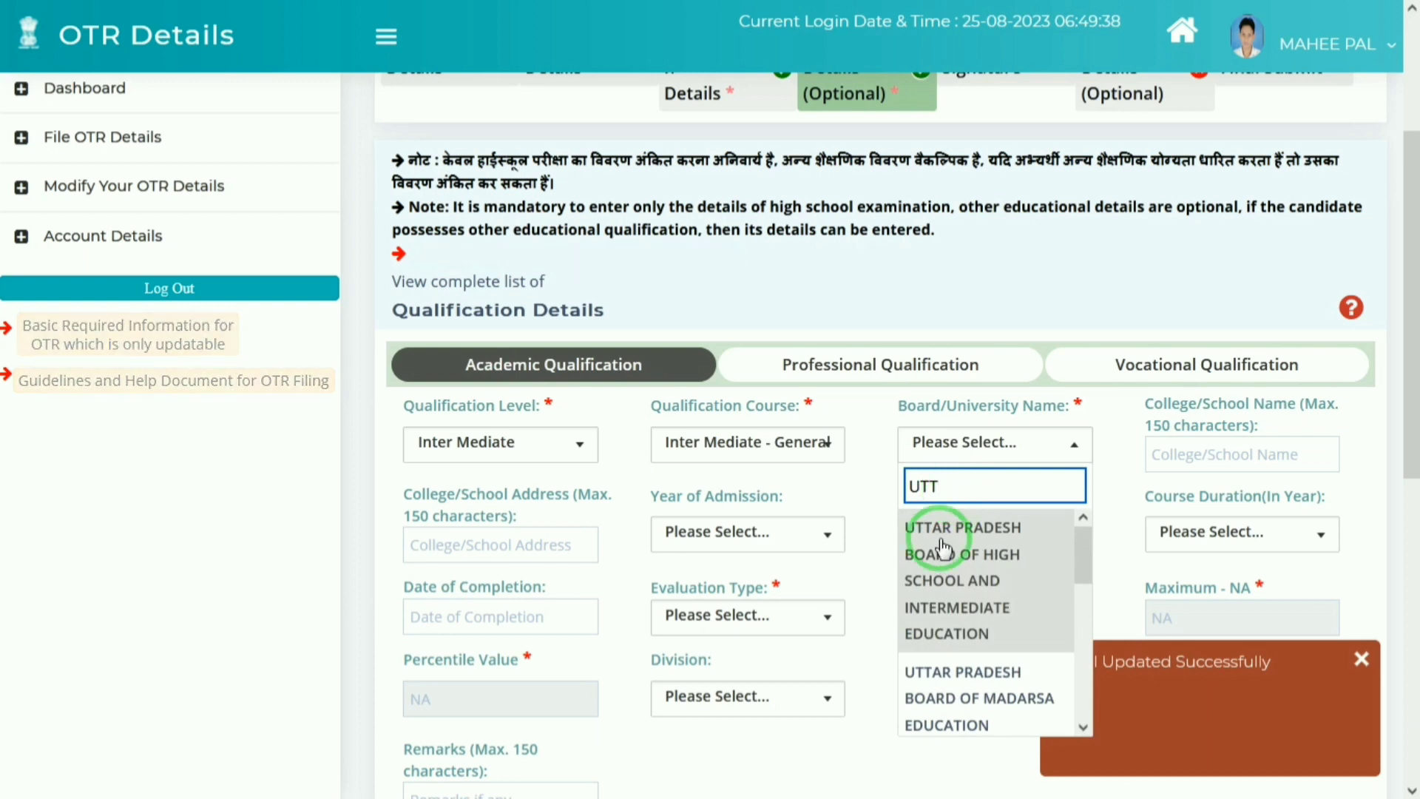
pyautogui.click(942, 570)
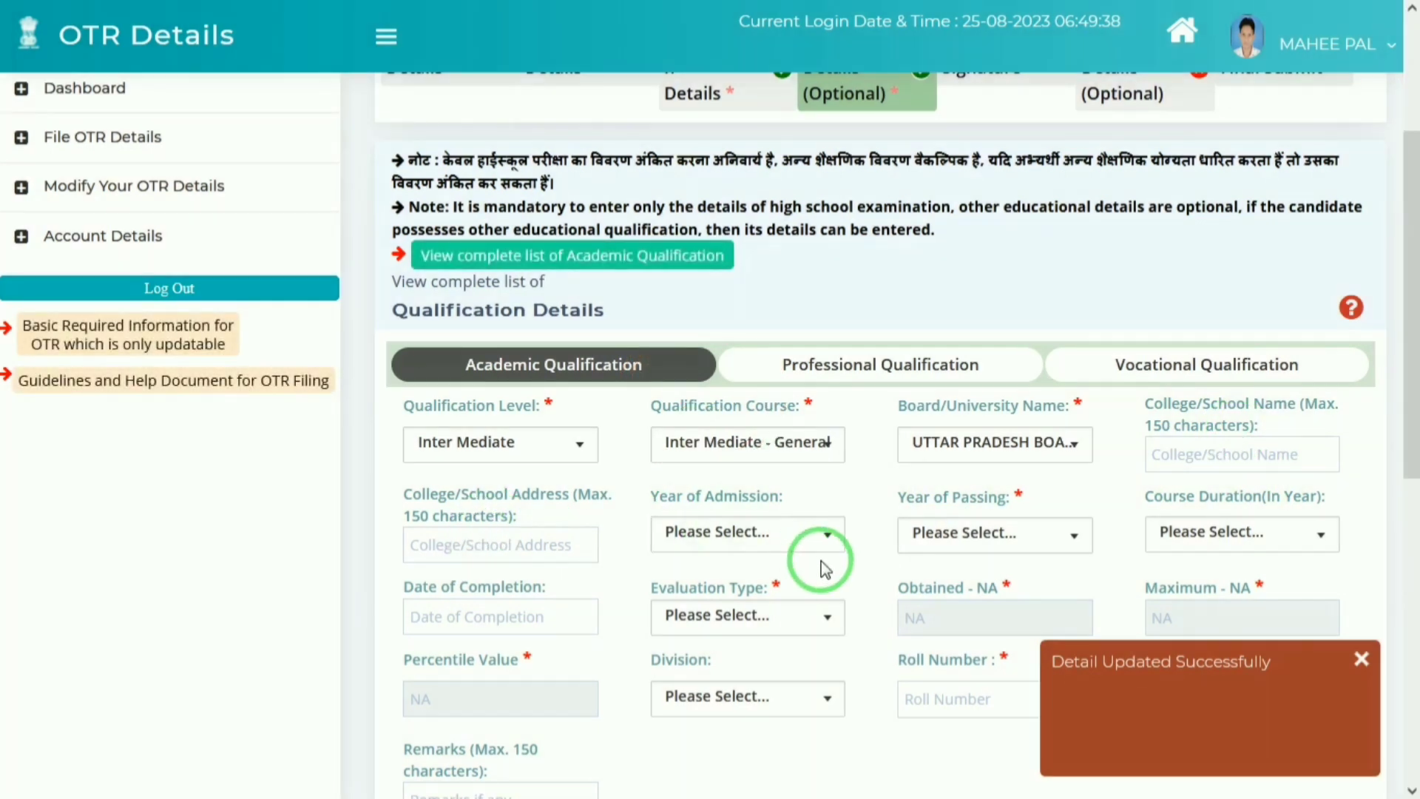
# Step: Enter JANTA as the college name, with address NAUHJHEEL
pyautogui.scroll(-1, 1409, 359)
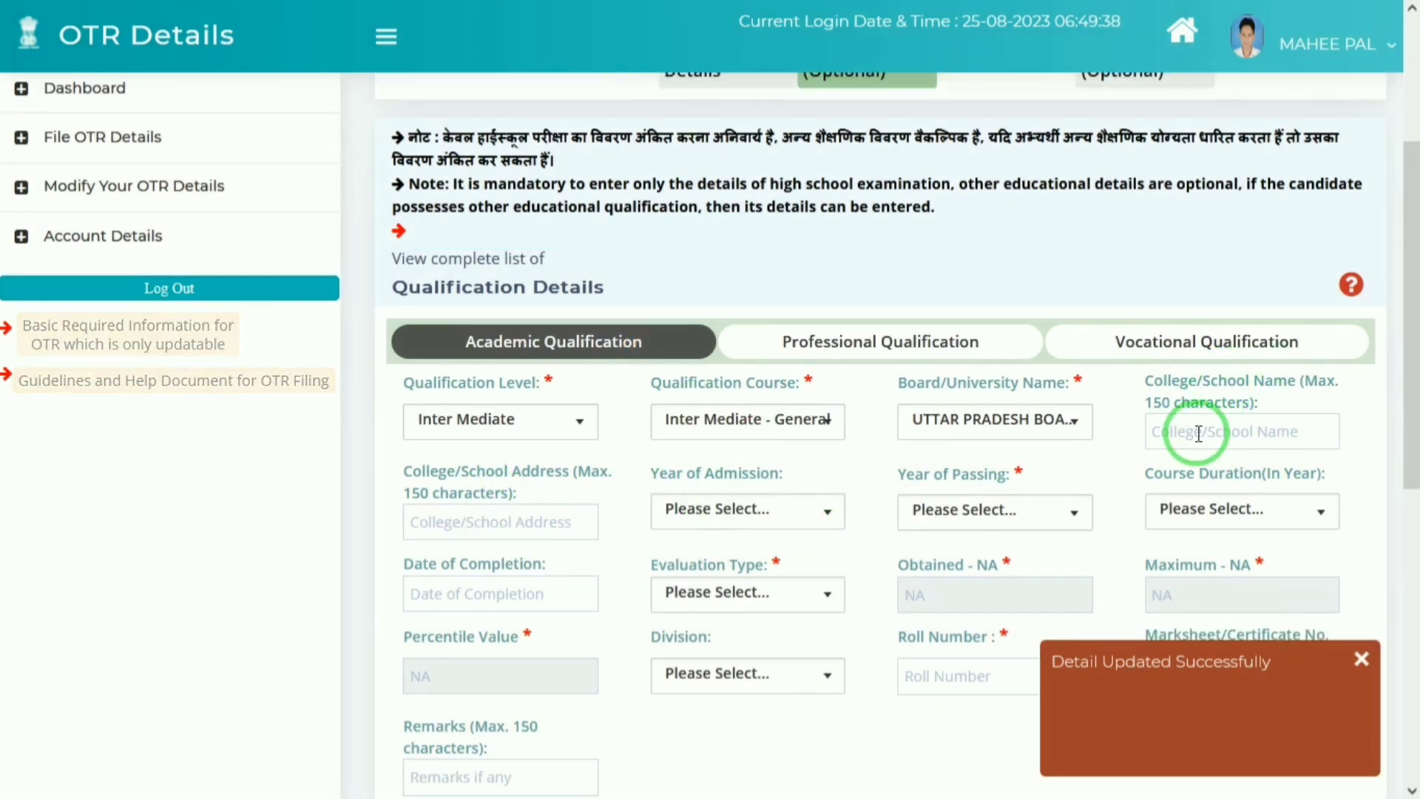
pyautogui.write('JANTA')
pyautogui.press('Tab')
pyautogui.click(455, 521)
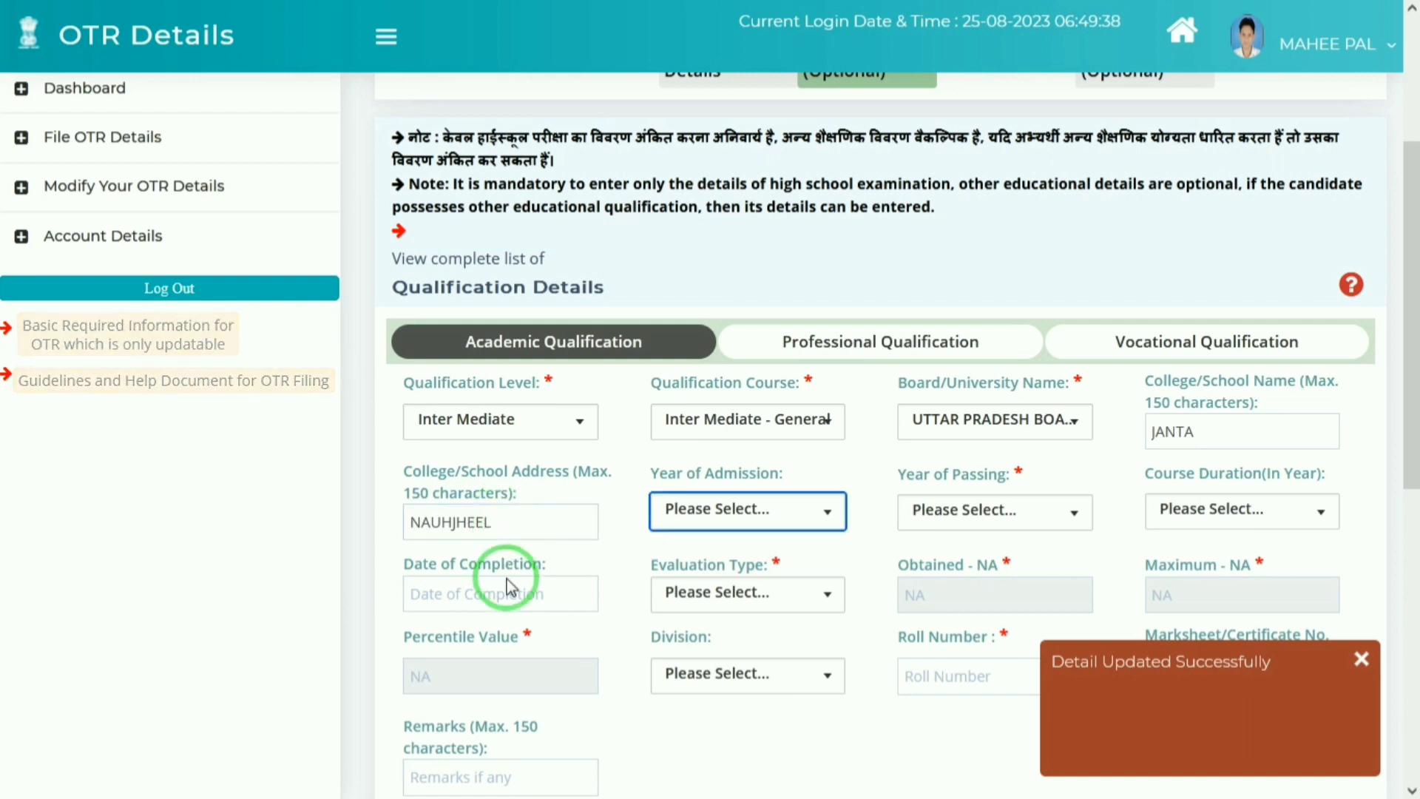
# Step: Set admission year 2014 and passing year 2015, then continue to Experience Details
pyautogui.click(736, 512)
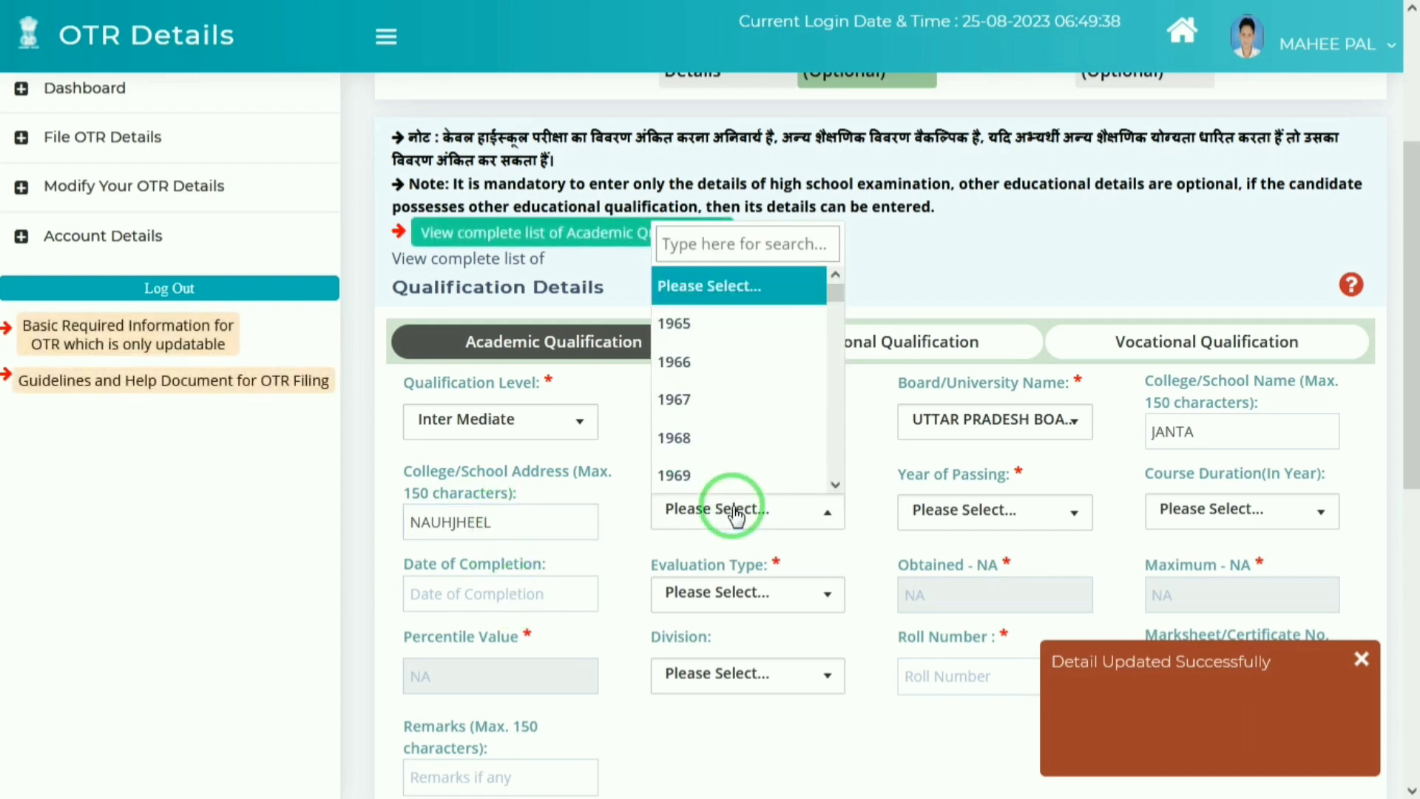
pyautogui.click(740, 239)
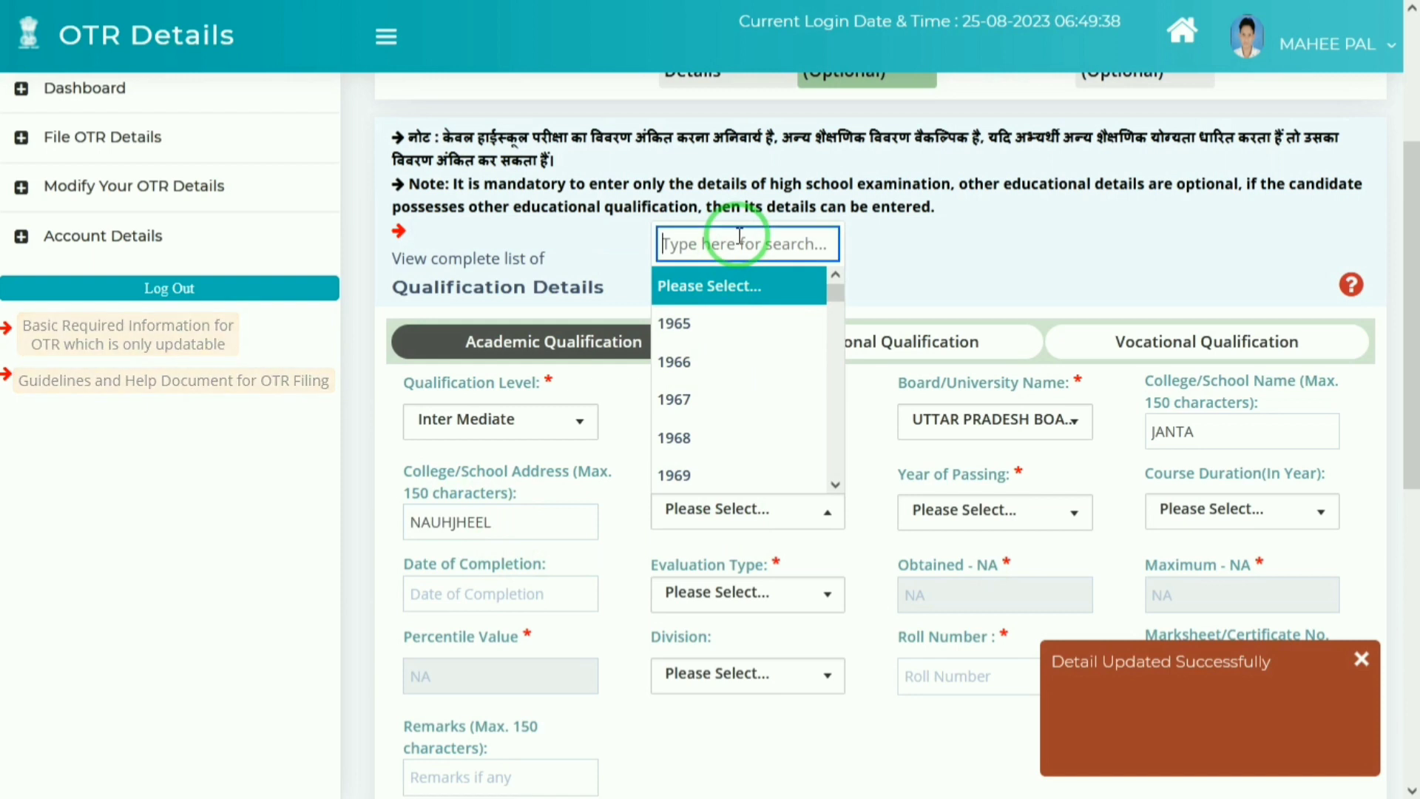
pyautogui.write('2015')
pyautogui.press('Return')
pyautogui.press('Tab')
pyautogui.click(988, 509)
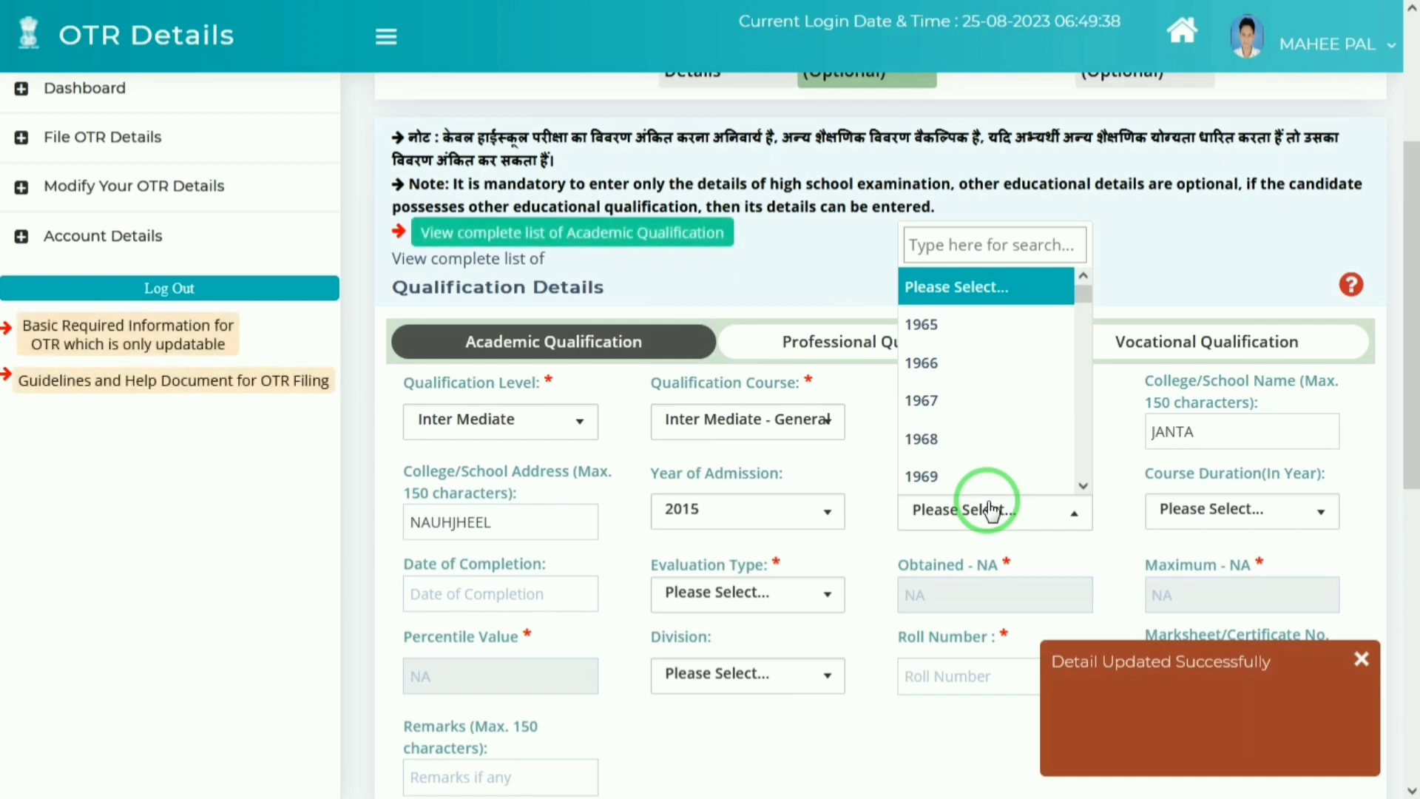
pyautogui.click(734, 511)
pyautogui.press('Up')
pyautogui.press('Return')
pyautogui.click(945, 516)
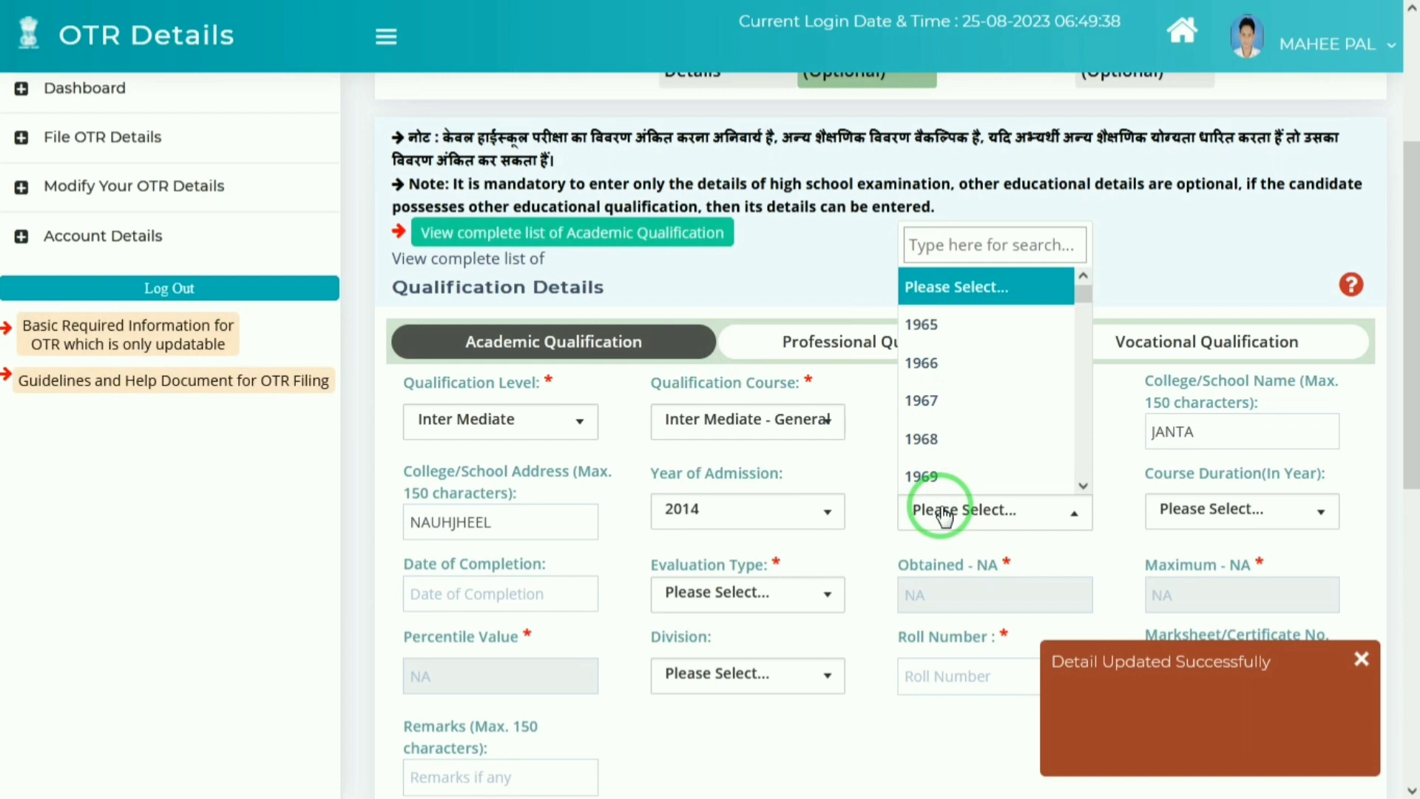
pyautogui.write('20')
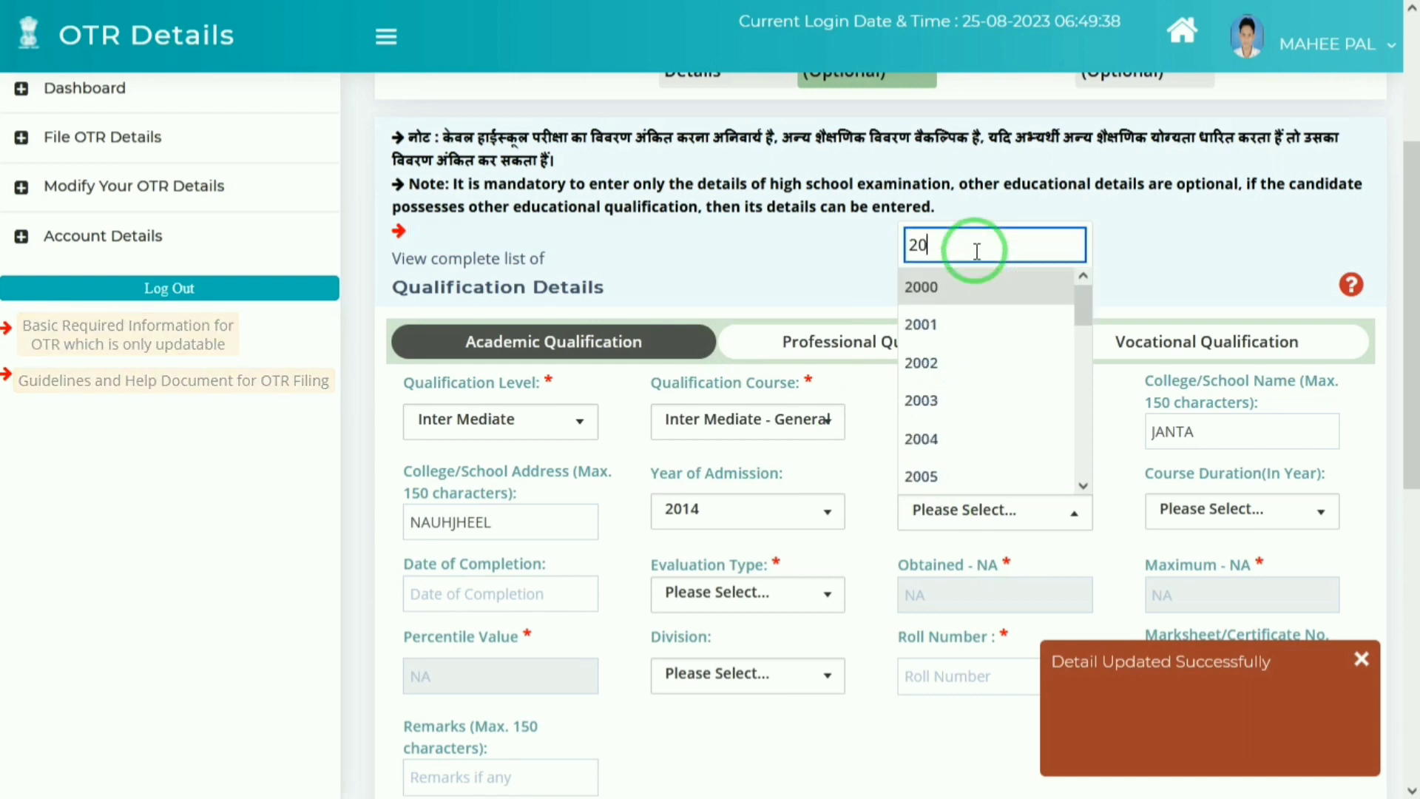
pyautogui.write('15')
pyautogui.press('Return')
pyautogui.press('Tab')
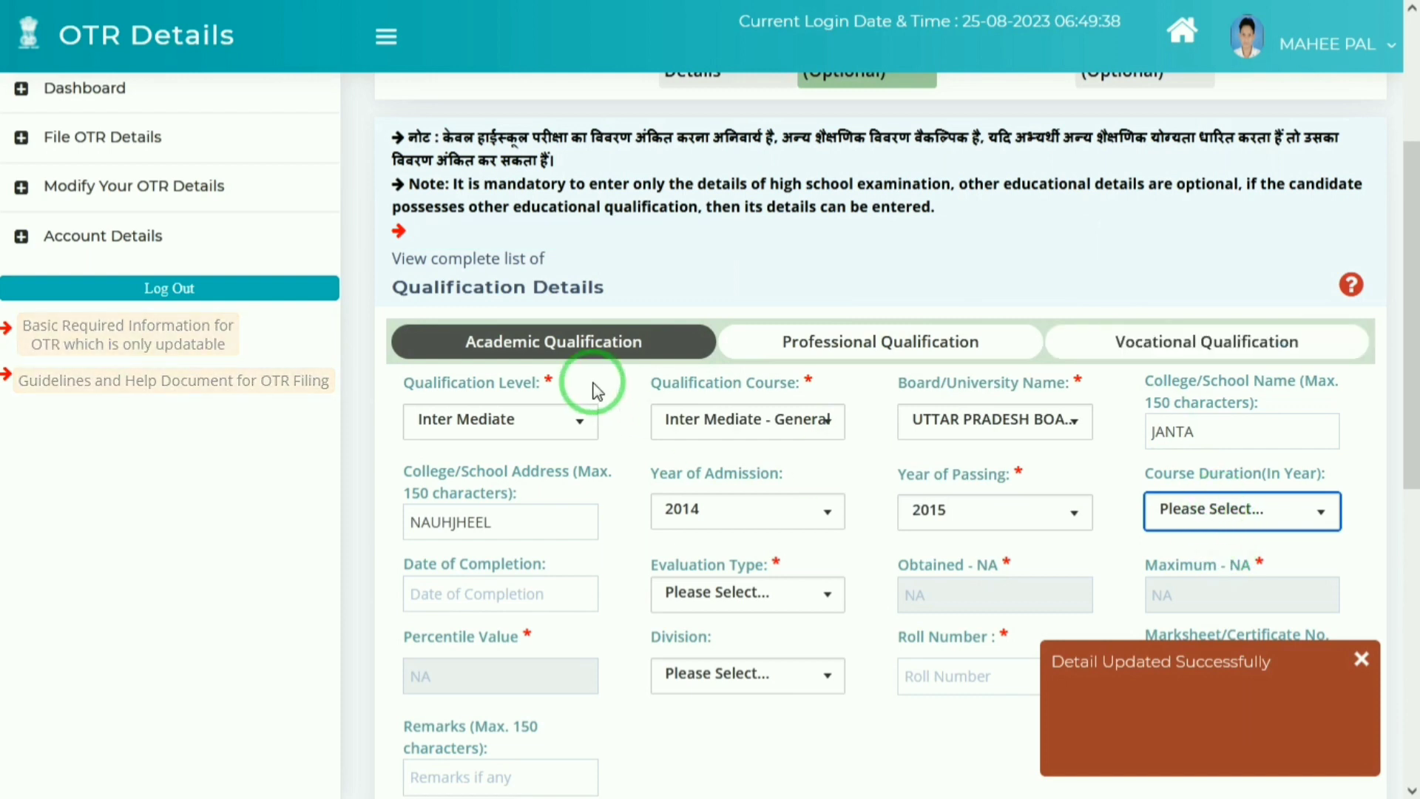
pyautogui.click(566, 429)
pyautogui.click(566, 425)
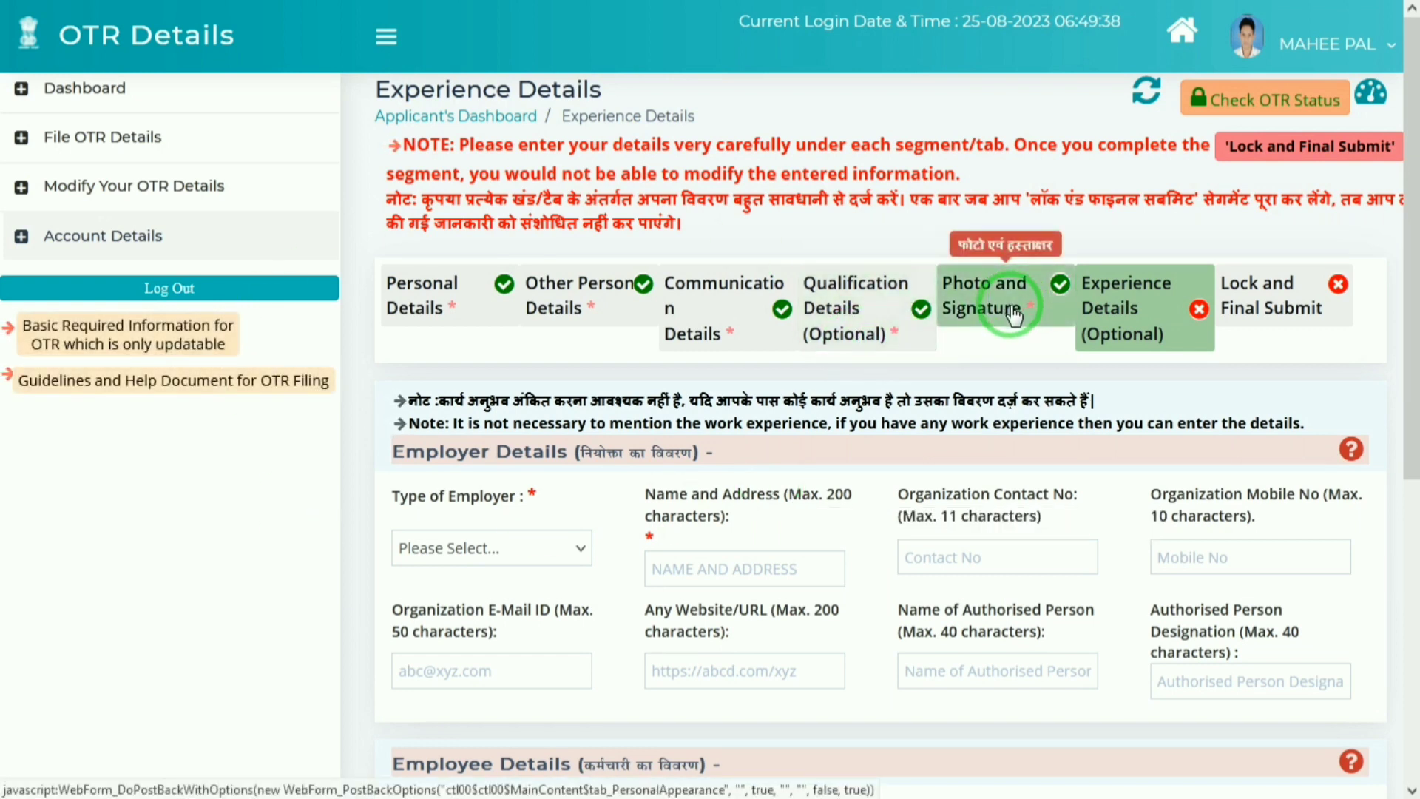
# Step: Go to the Lock and Final Submit step to validate the OTR number
pyautogui.moveTo(1413, 296); pyautogui.dragTo(1413, 355)
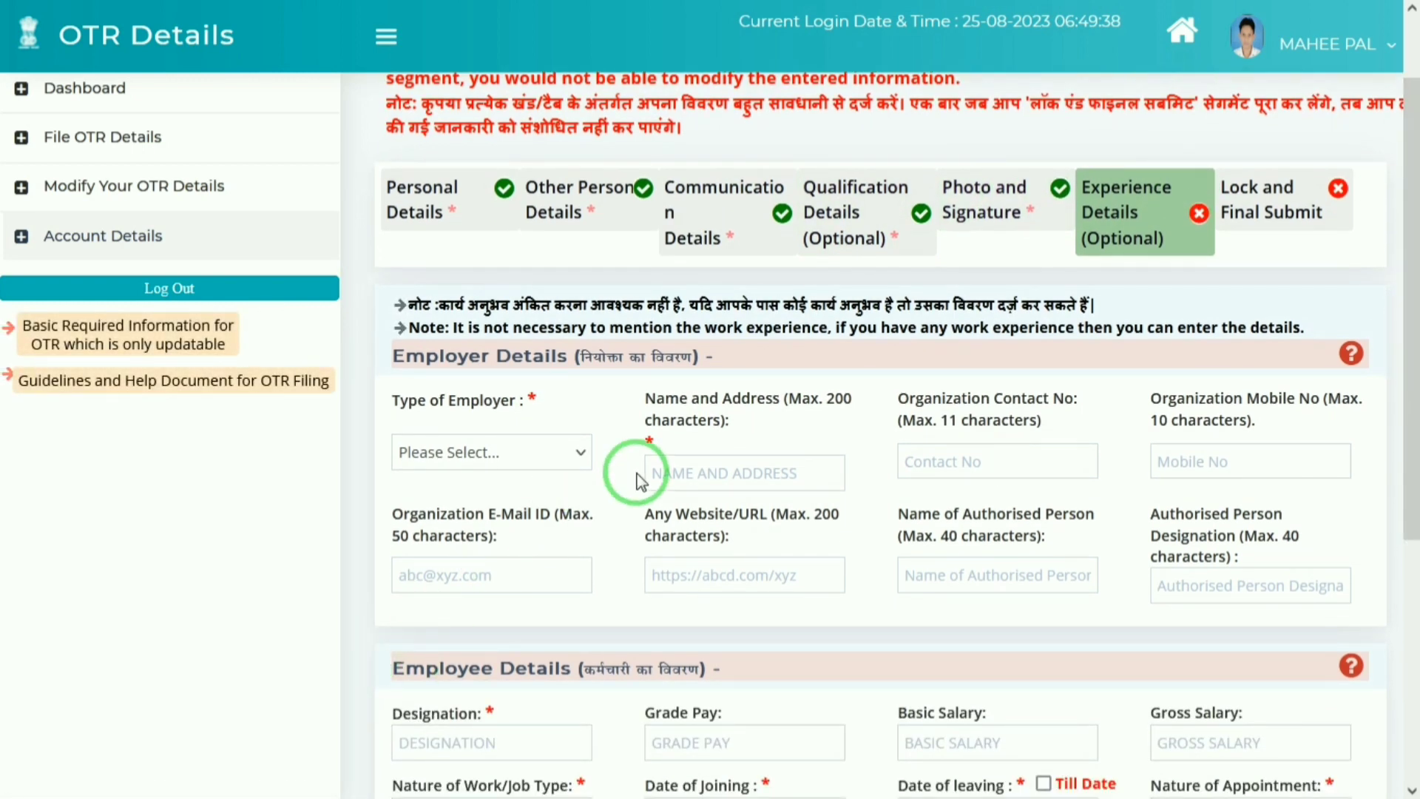
pyautogui.click(1270, 213)
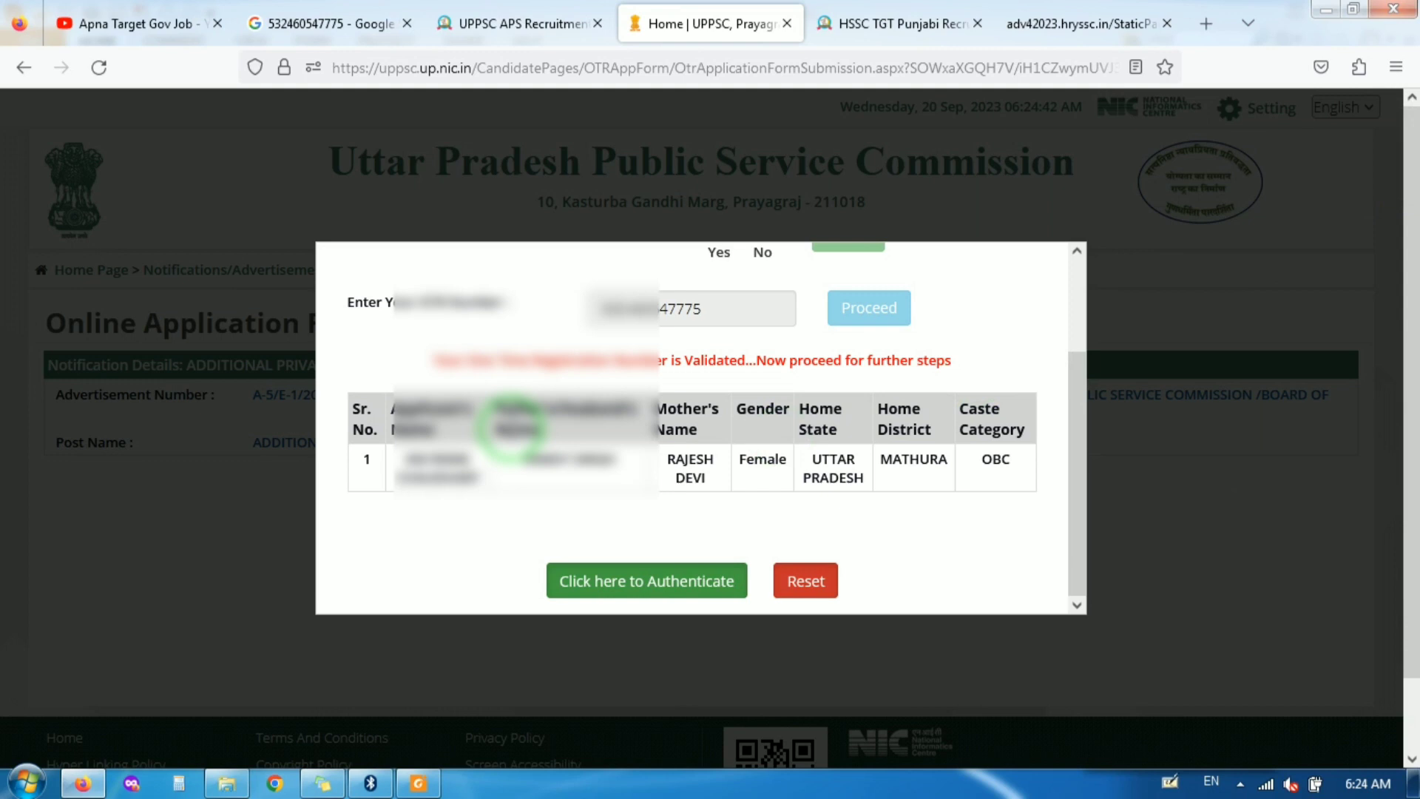
# Step: Authenticate the OTR registration with an OTP sent to the registered e-mail
pyautogui.click(603, 588)
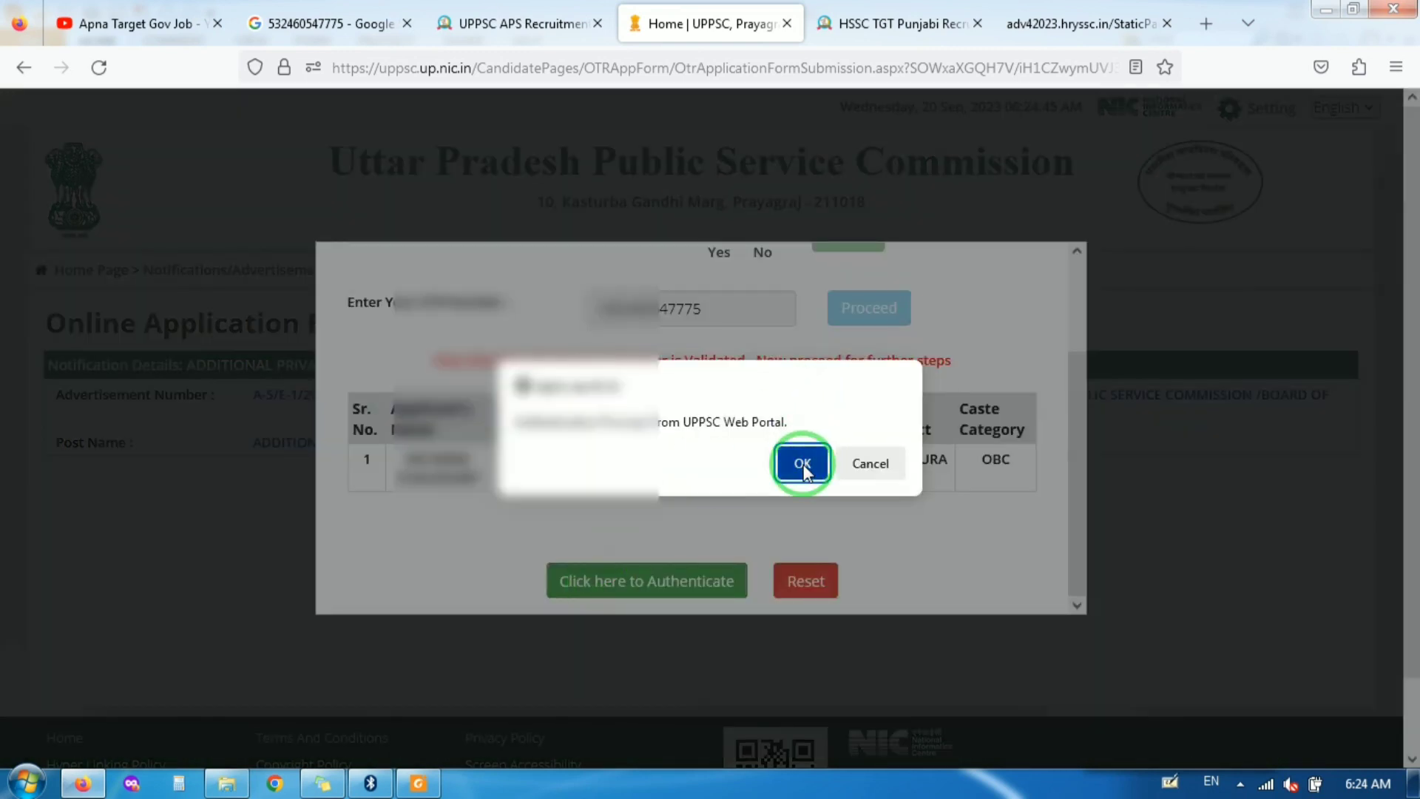
pyautogui.click(803, 466)
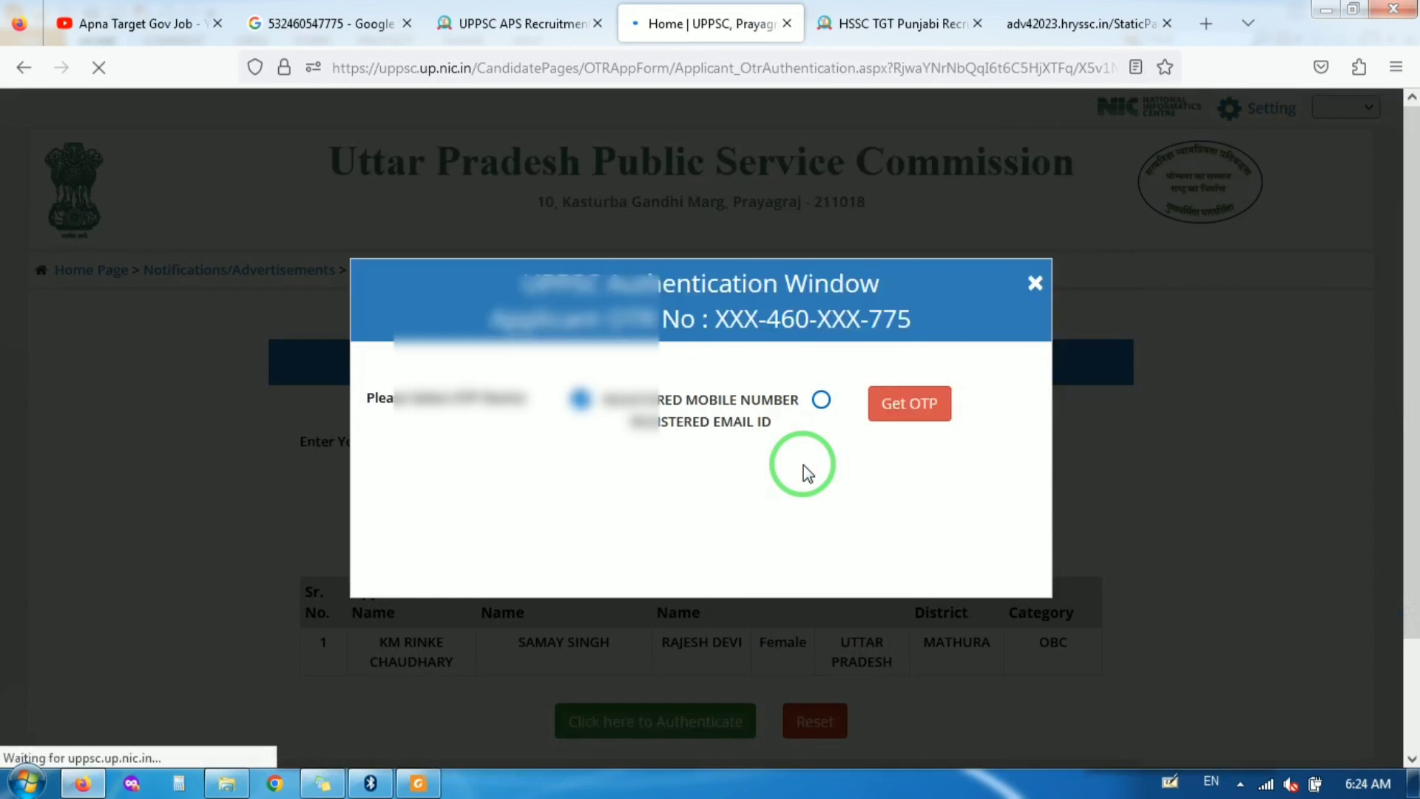
pyautogui.press('F11')
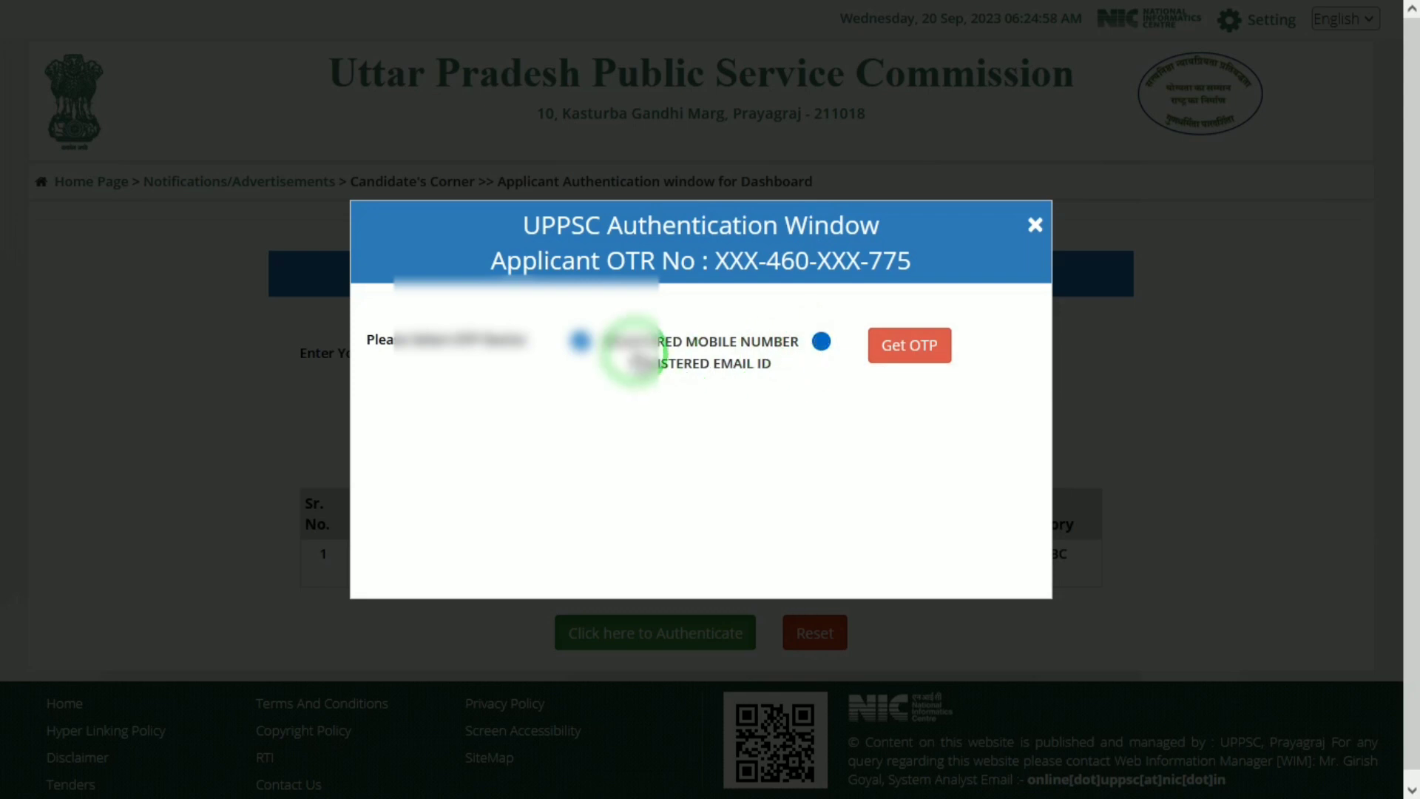
pyautogui.click(822, 342)
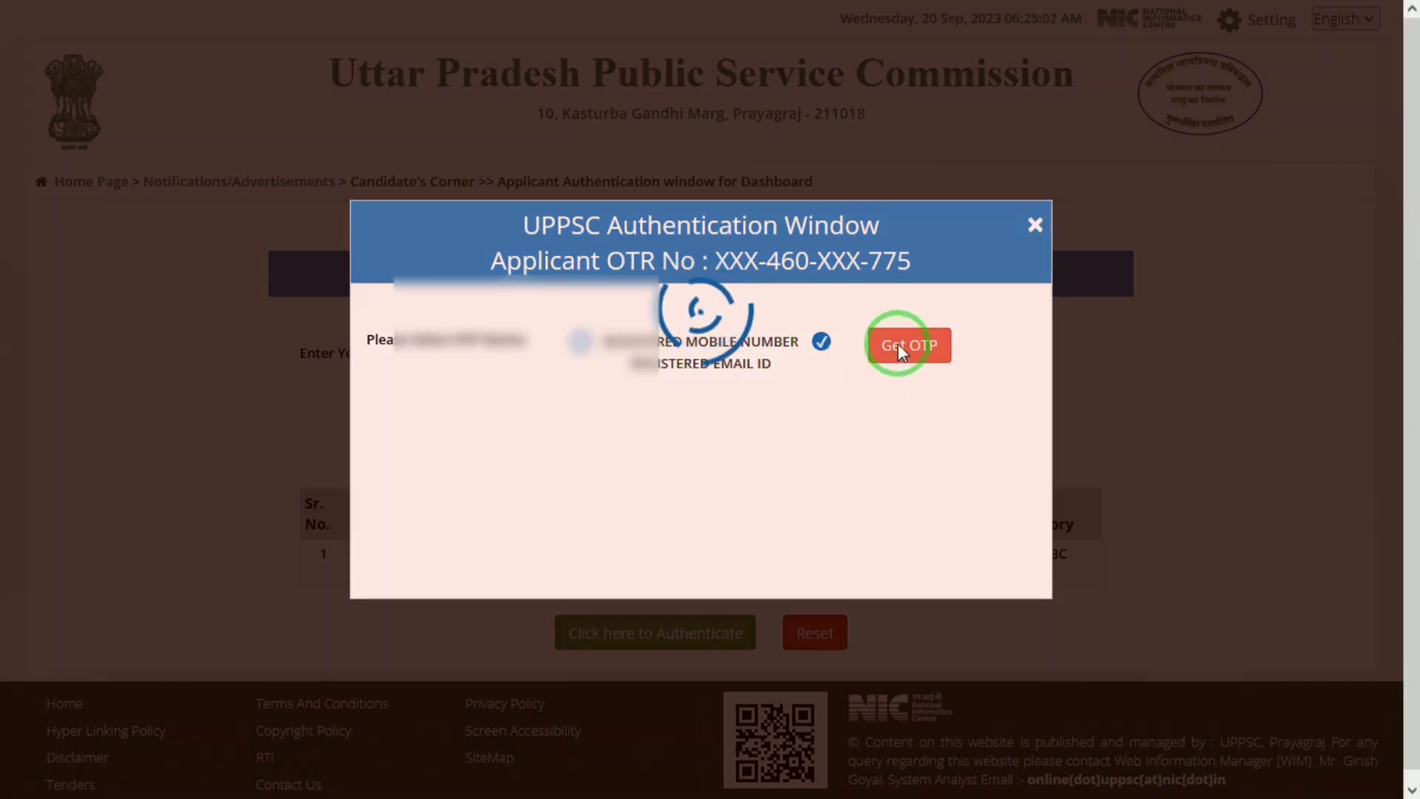
pyautogui.click(899, 345)
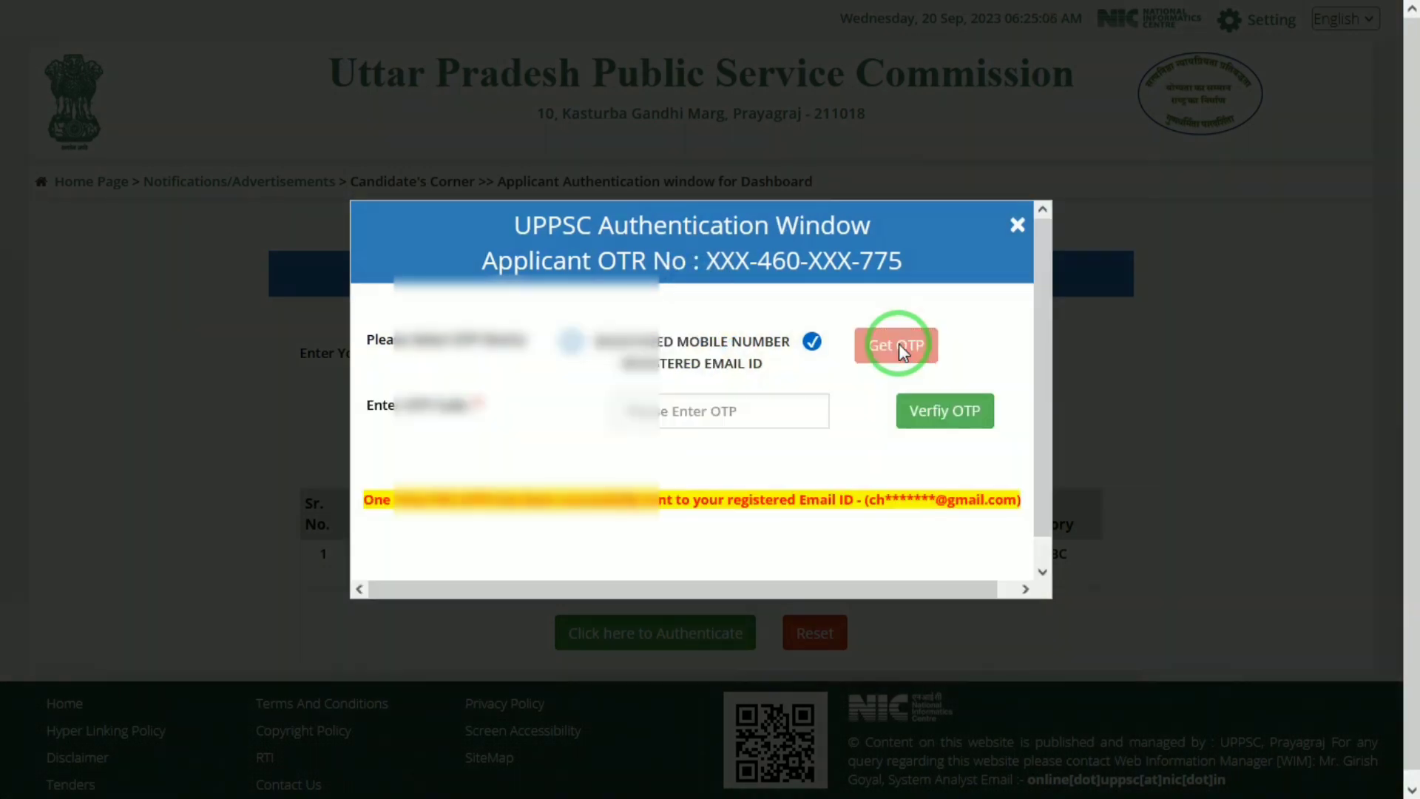
pyautogui.click(676, 411)
pyautogui.click(980, 407)
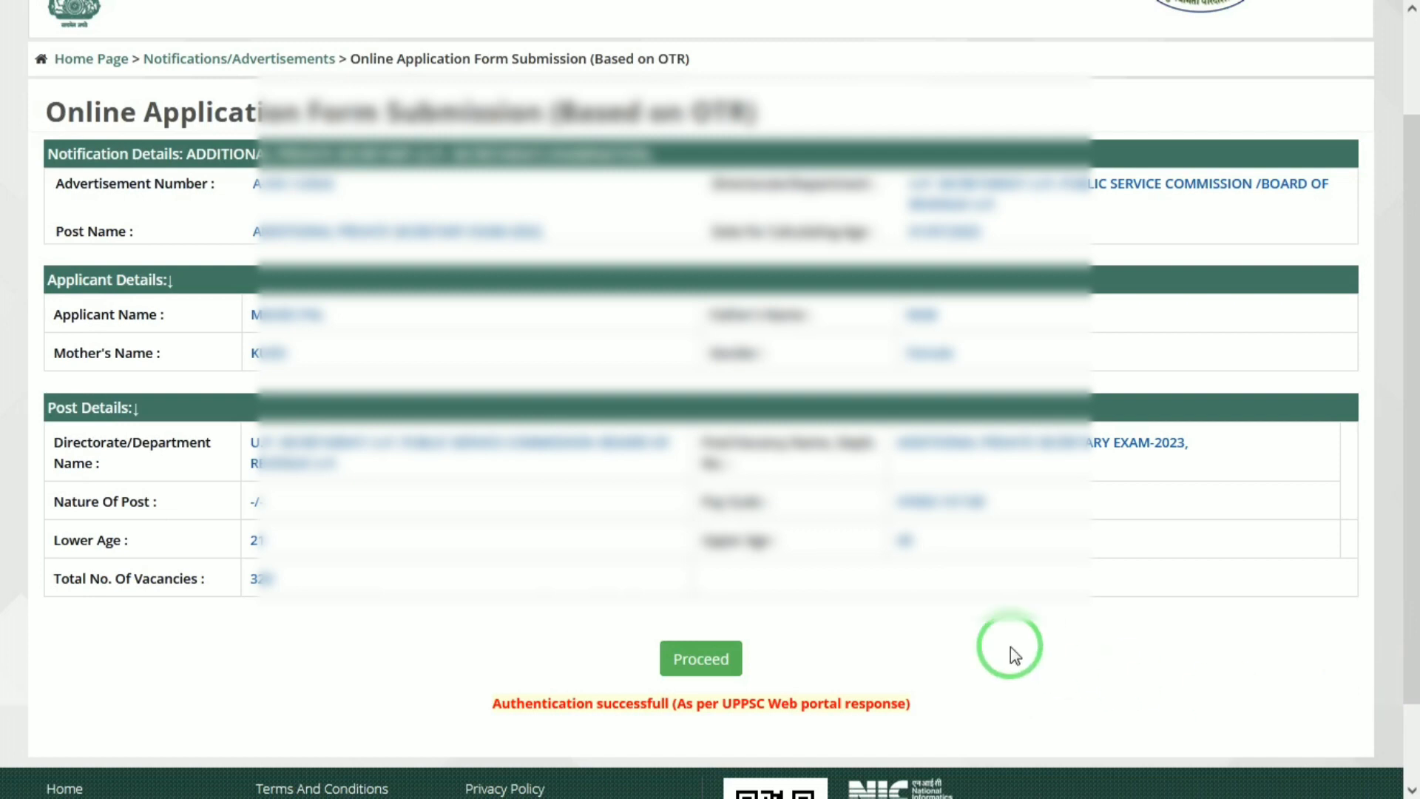
# Step: Proceed to the exam application form and scroll to the Essential Qualification table
pyautogui.click(676, 649)
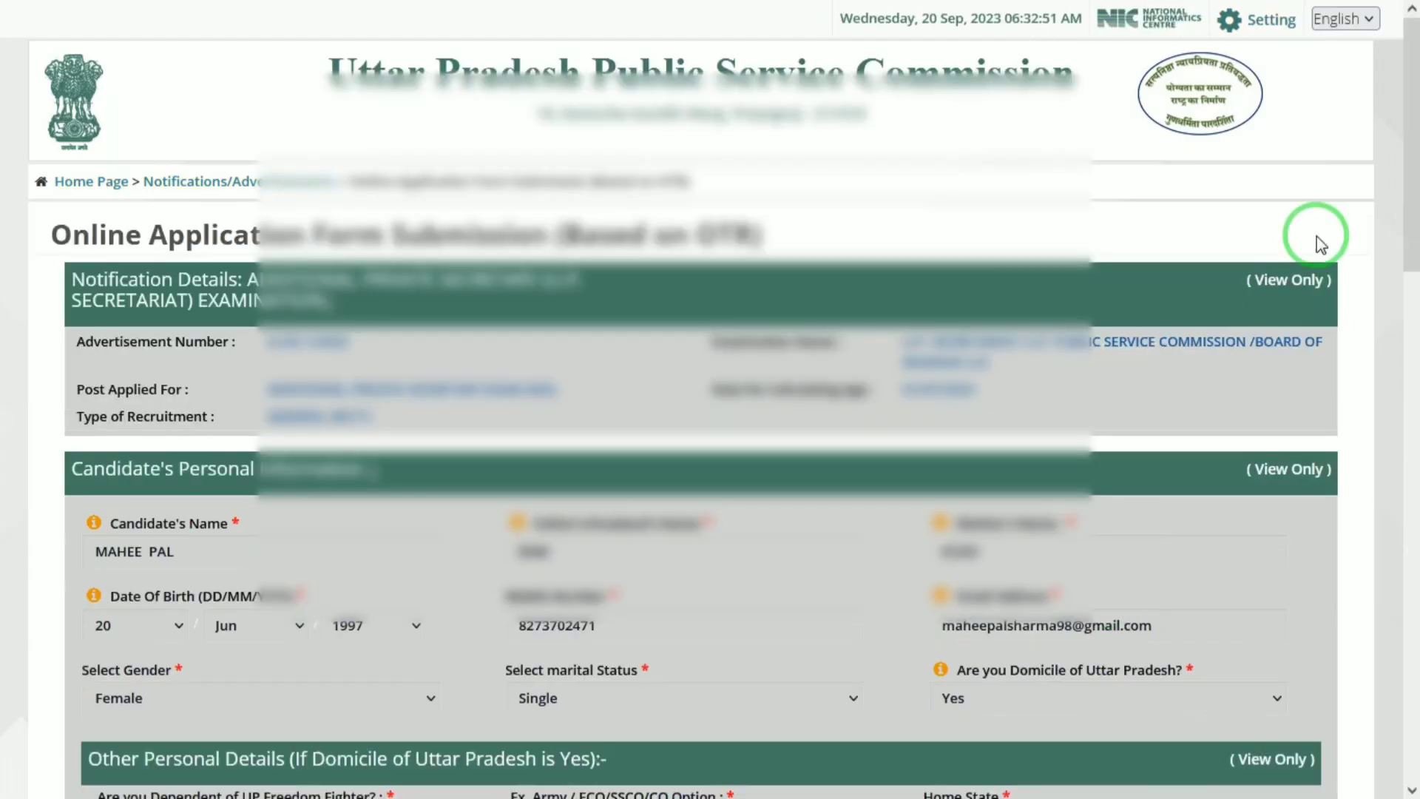
pyautogui.moveTo(1413, 145); pyautogui.dragTo(1416, 259)
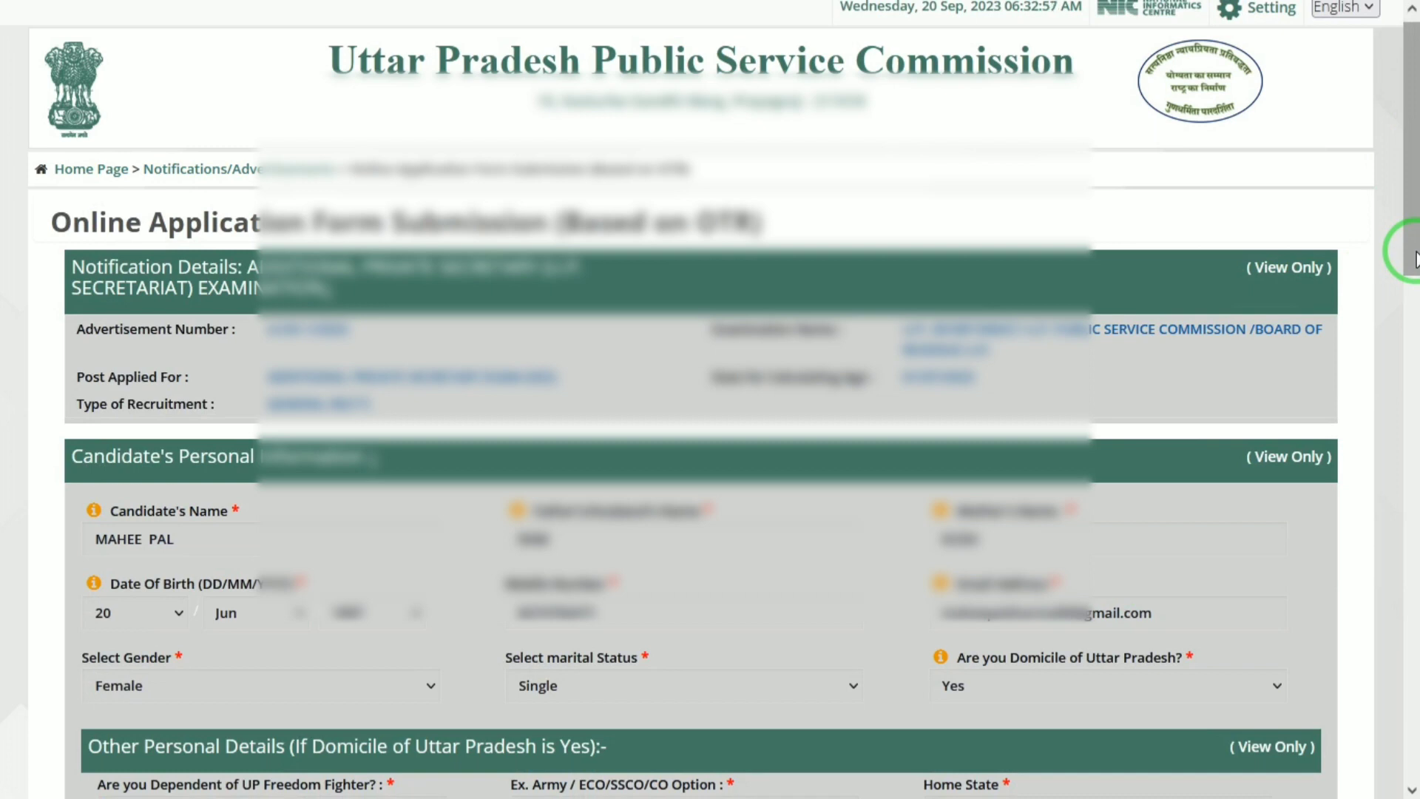
pyautogui.moveTo(1417, 259); pyautogui.dragTo(1414, 691)
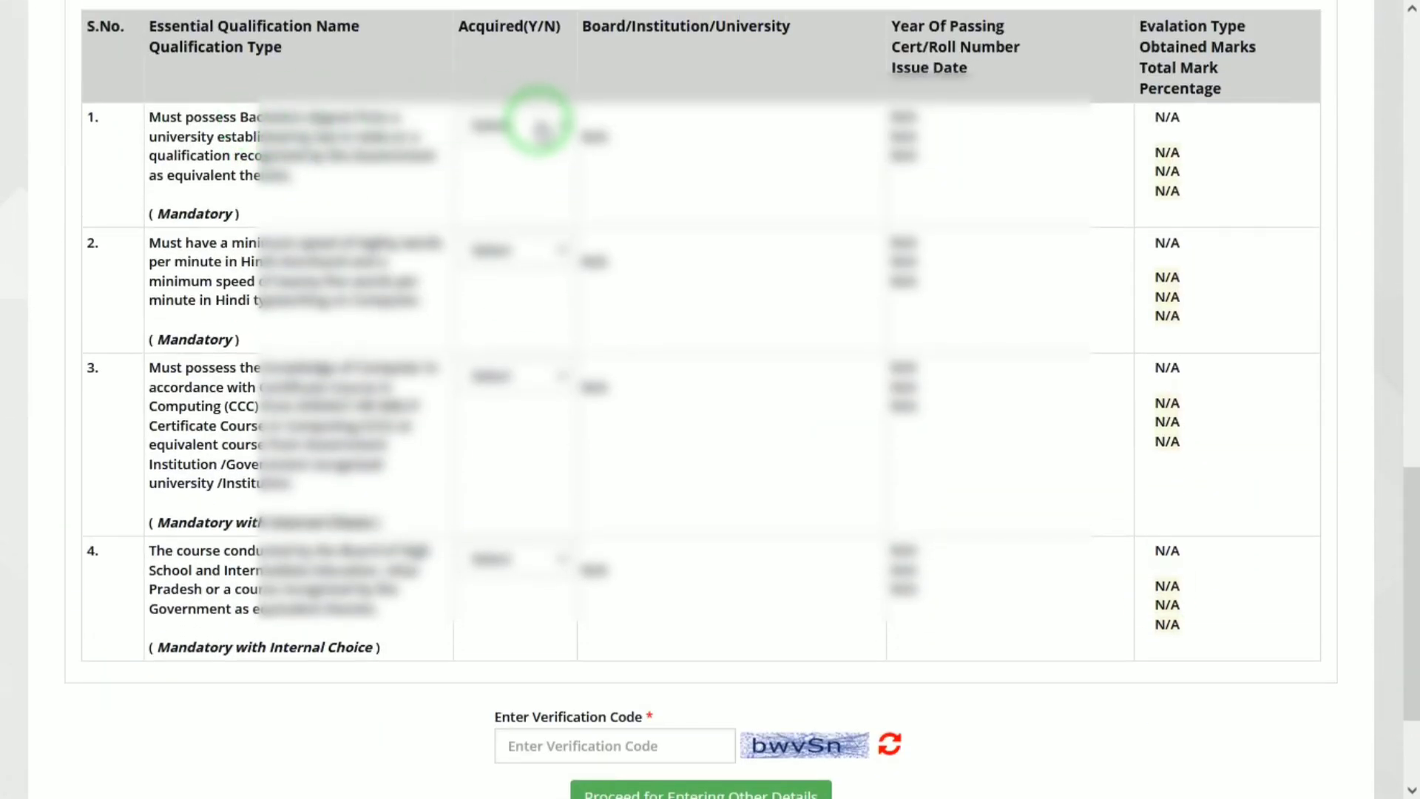
# Step: Mark bachelor's degree Yes, Hindi shorthand No, CCC course Yes and board course Yes
pyautogui.click(542, 124)
pyautogui.click(511, 209)
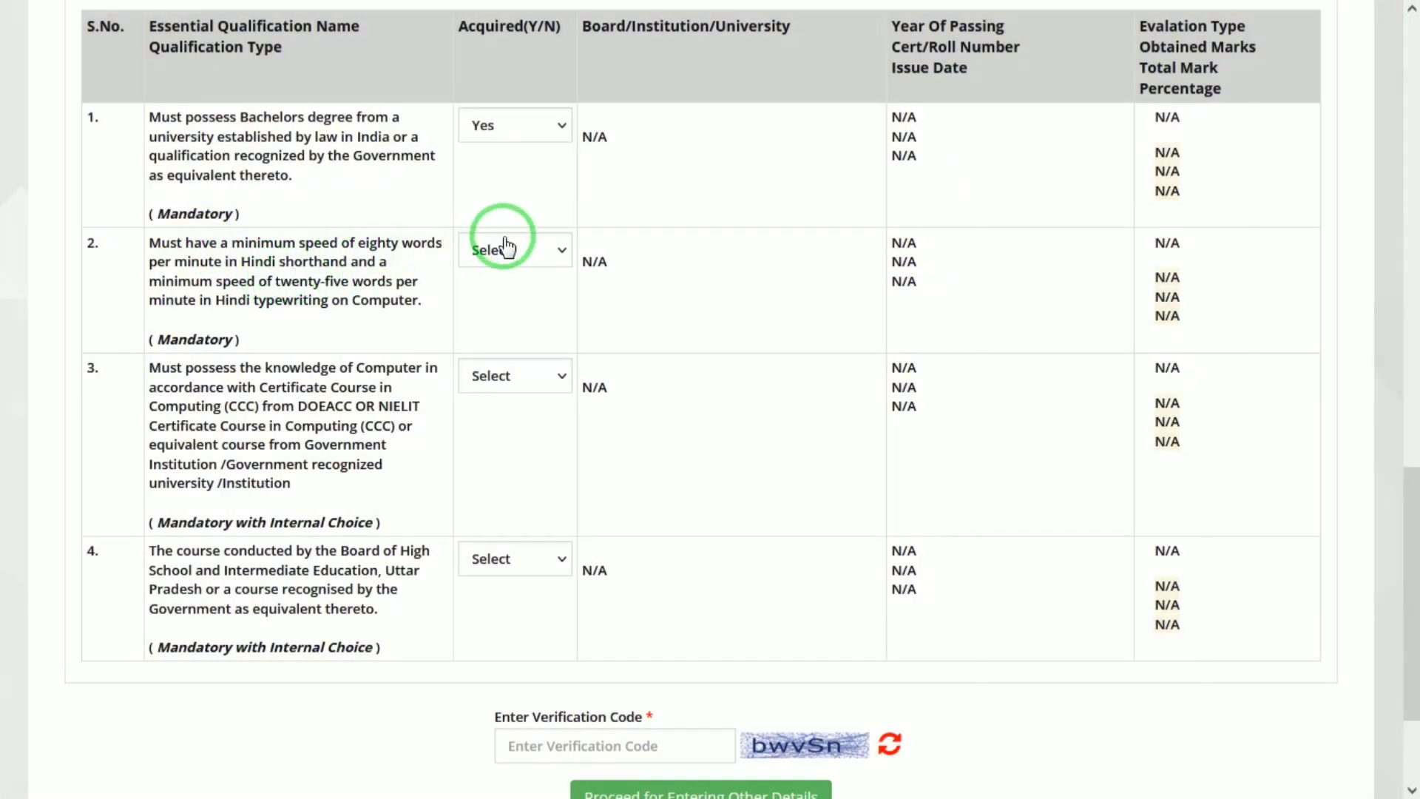
pyautogui.click(523, 255)
pyautogui.click(503, 308)
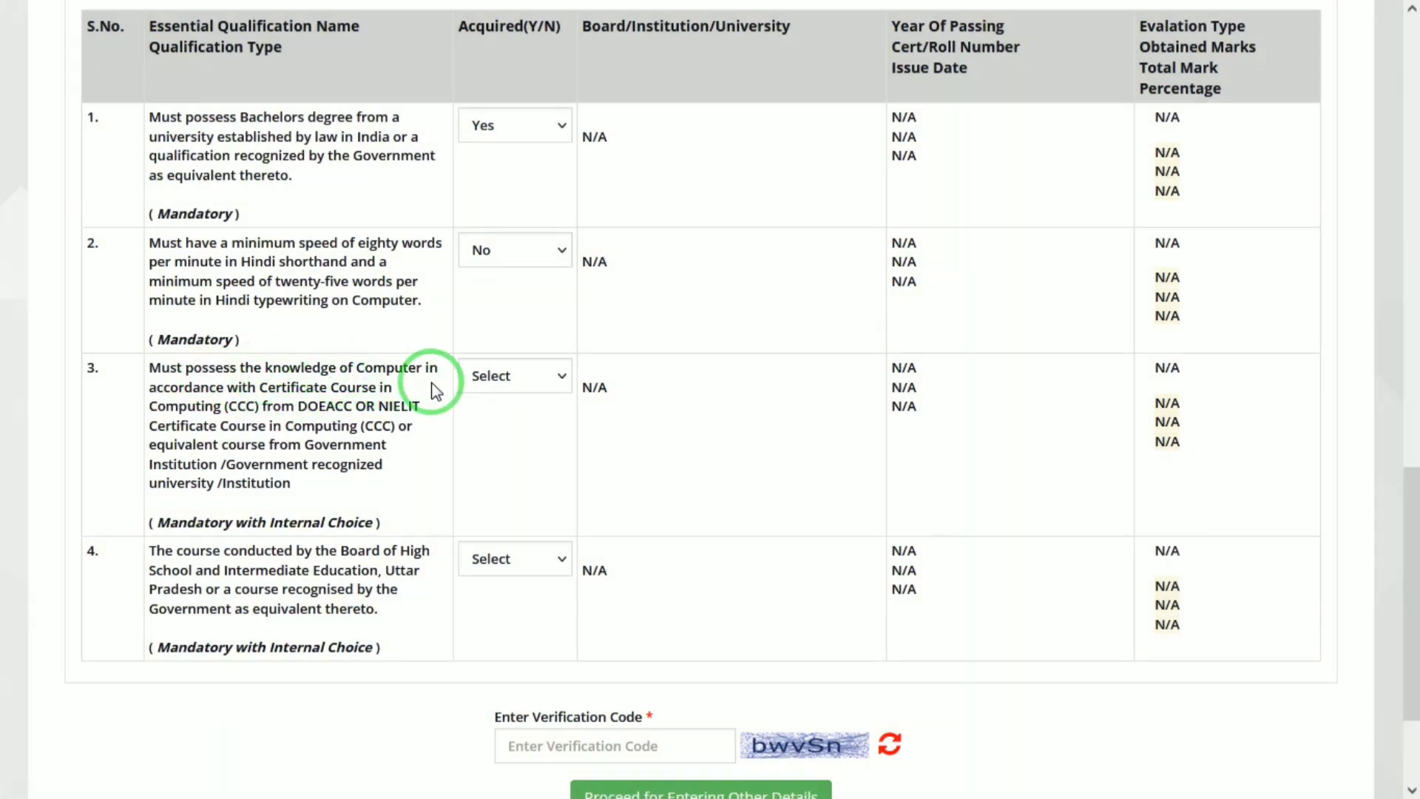
pyautogui.click(505, 381)
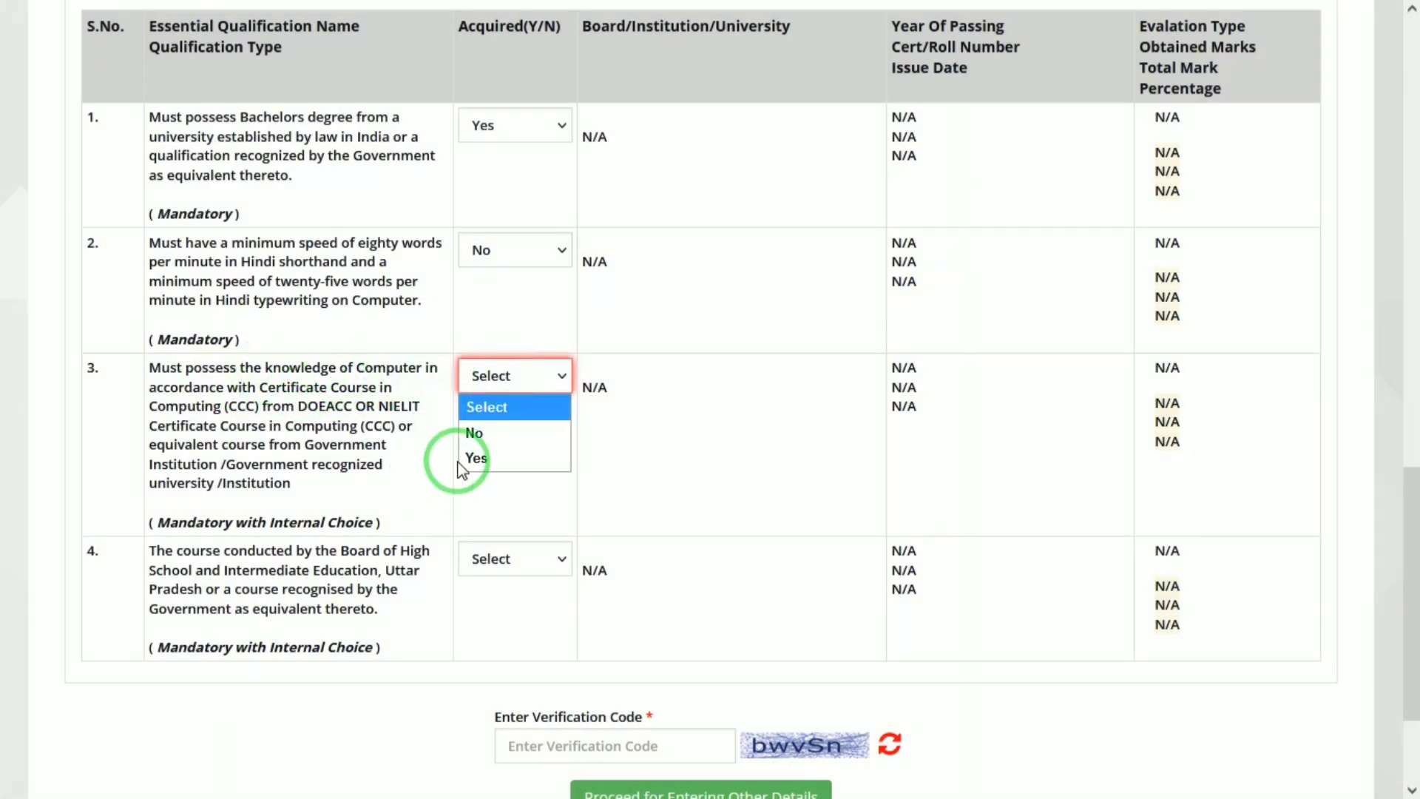
pyautogui.click(490, 460)
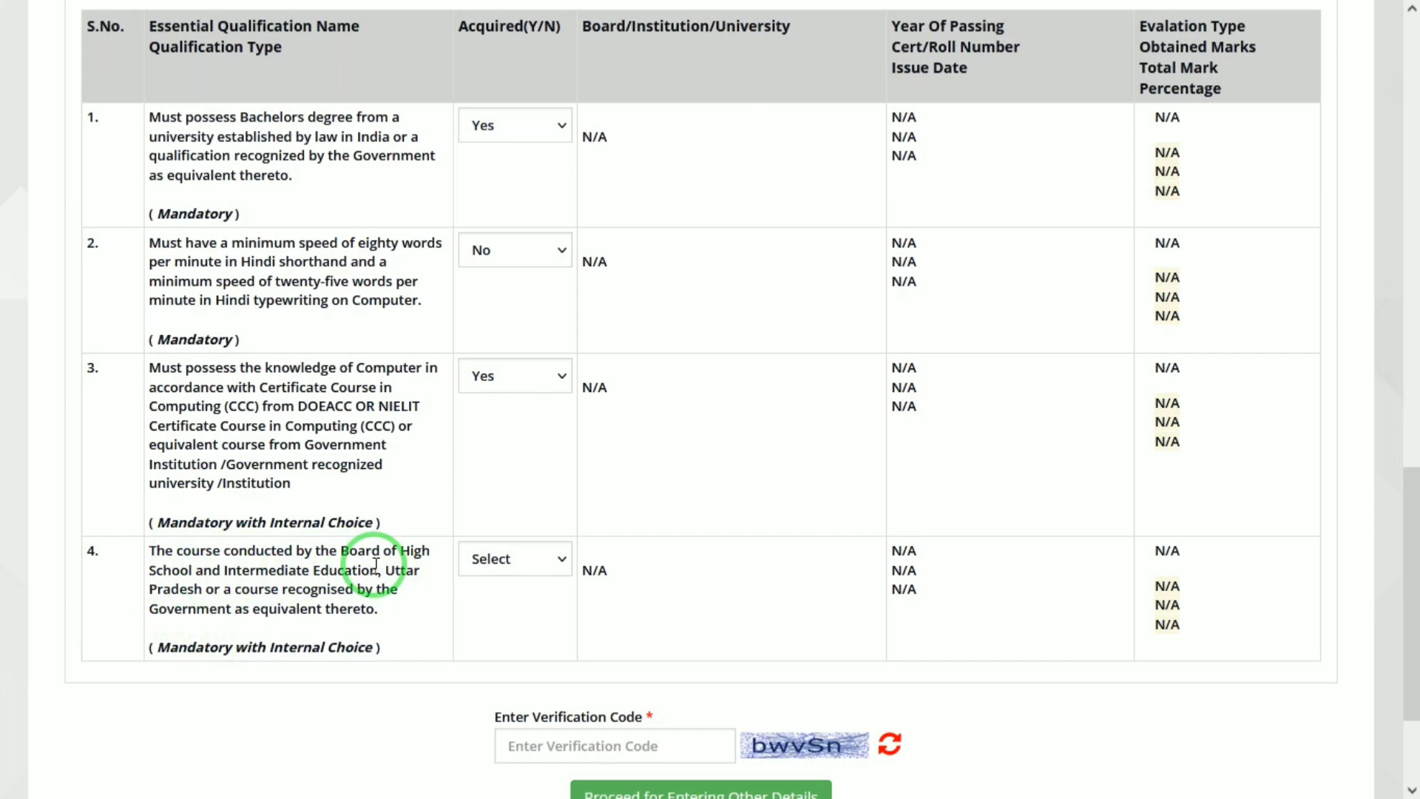
pyautogui.click(517, 563)
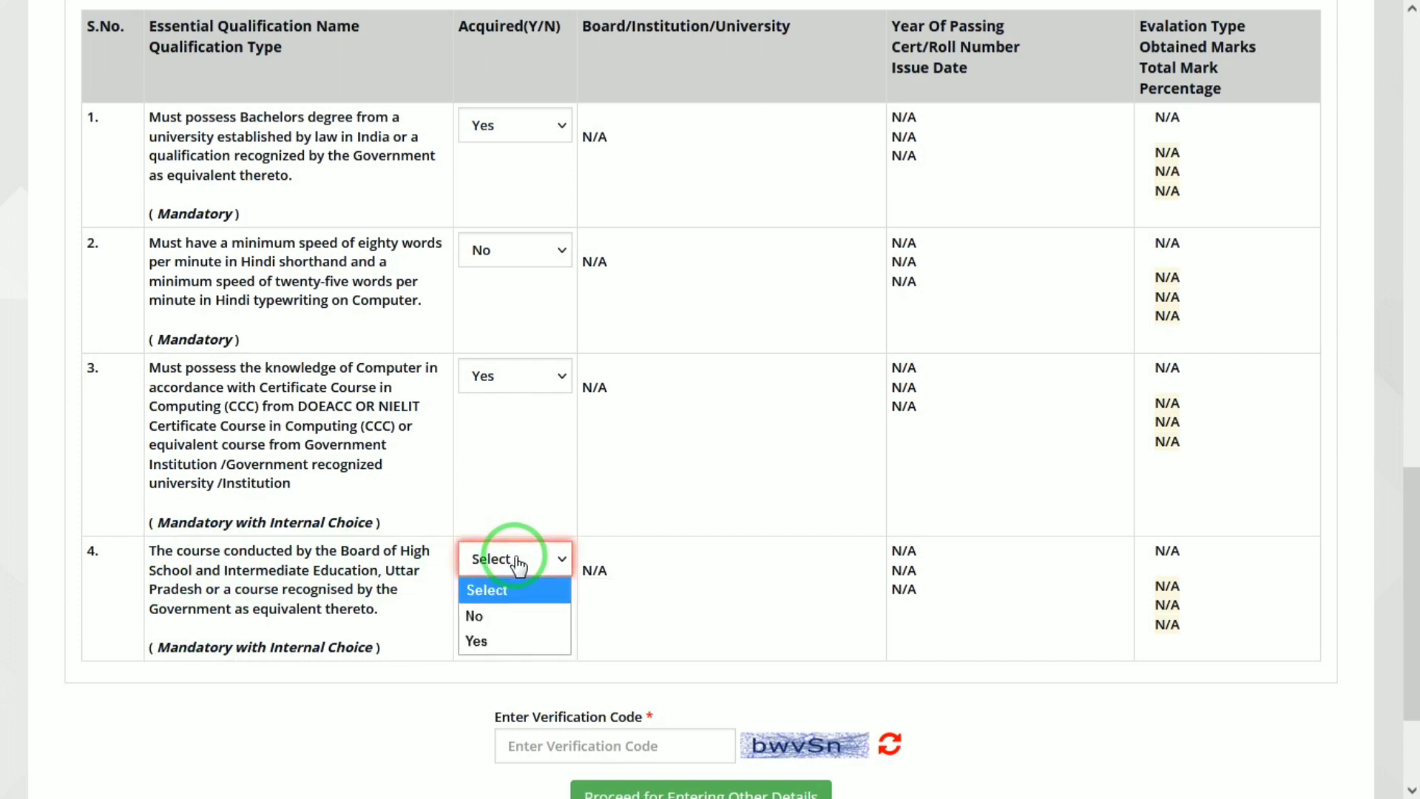
pyautogui.click(497, 640)
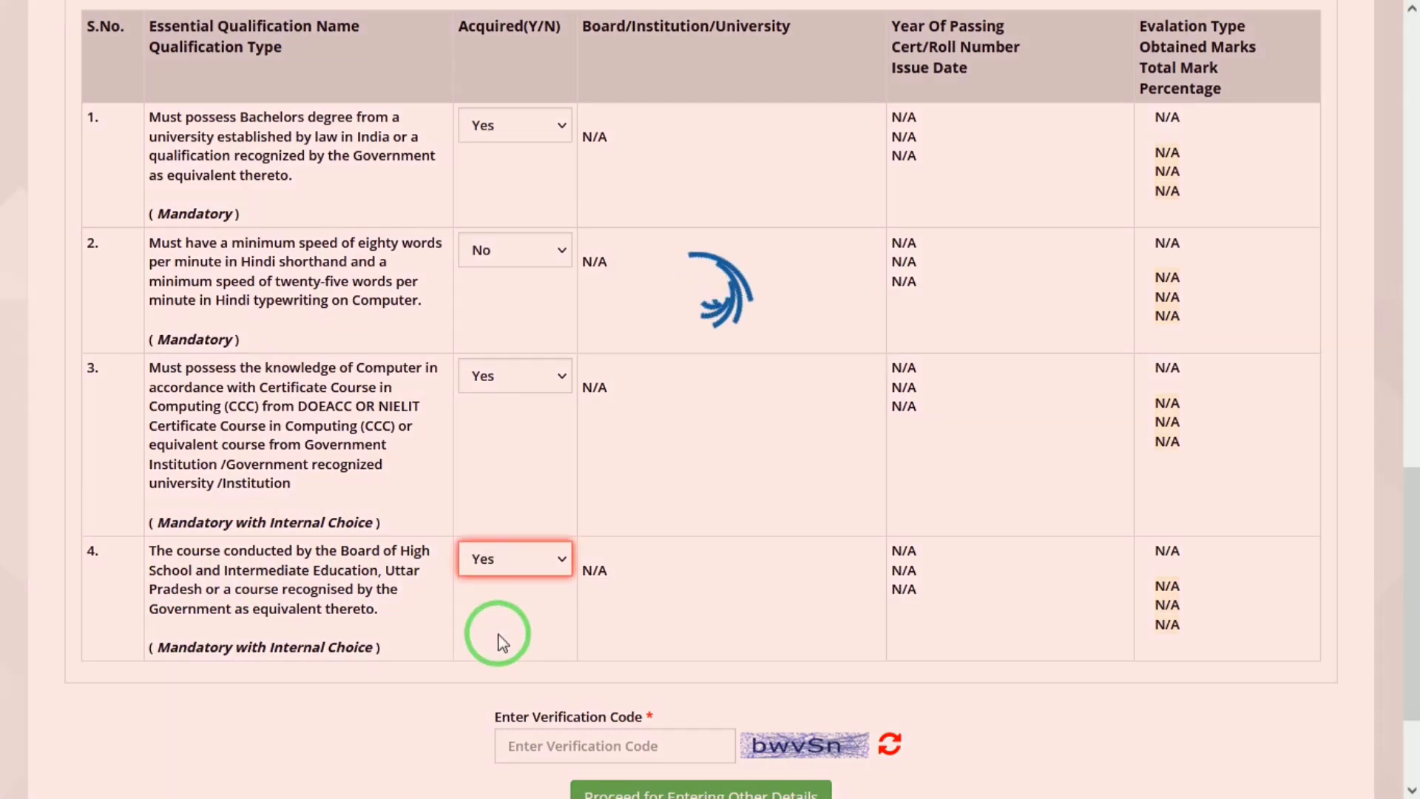
pyautogui.moveTo(1411, 518); pyautogui.dragTo(1414, 591)
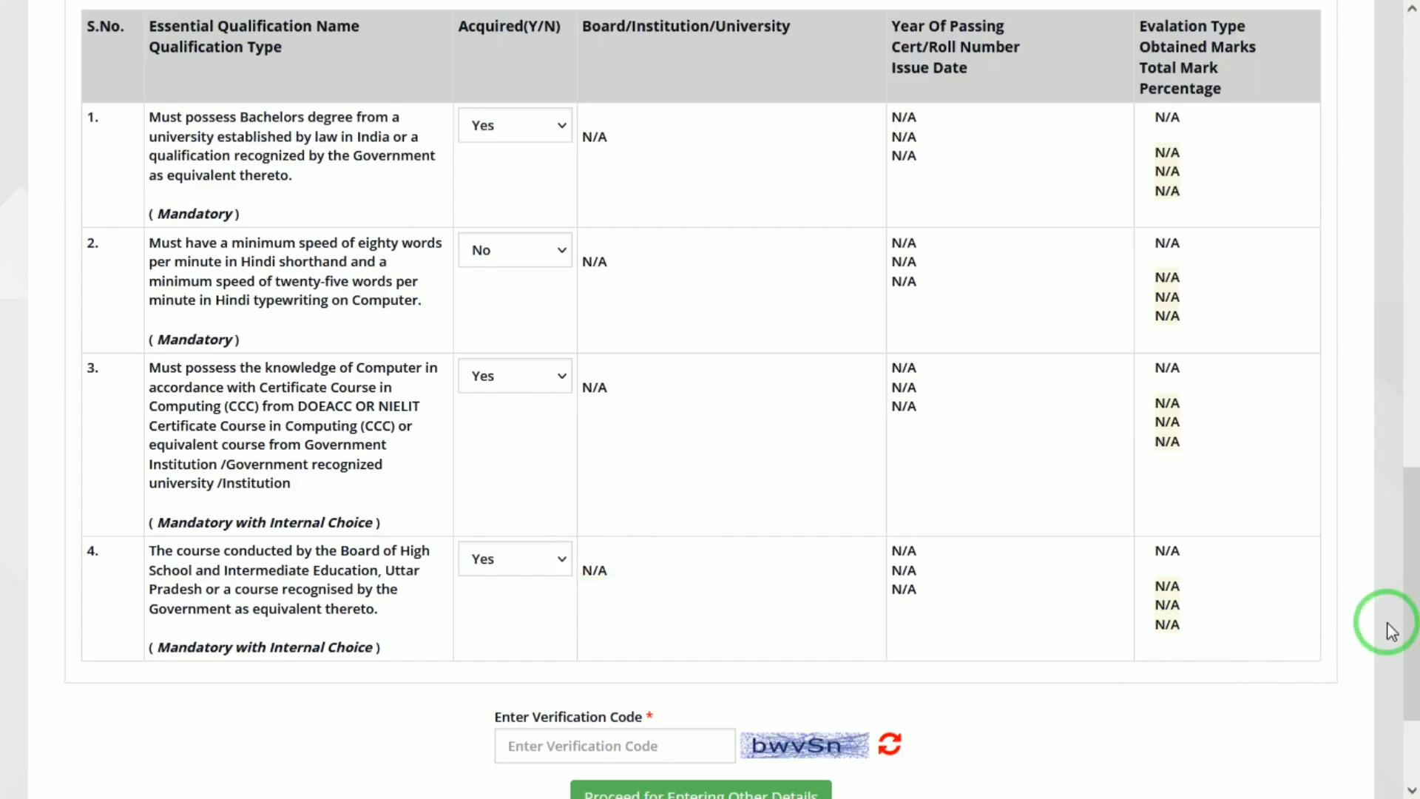
pyautogui.moveTo(1411, 584); pyautogui.dragTo(1411, 643)
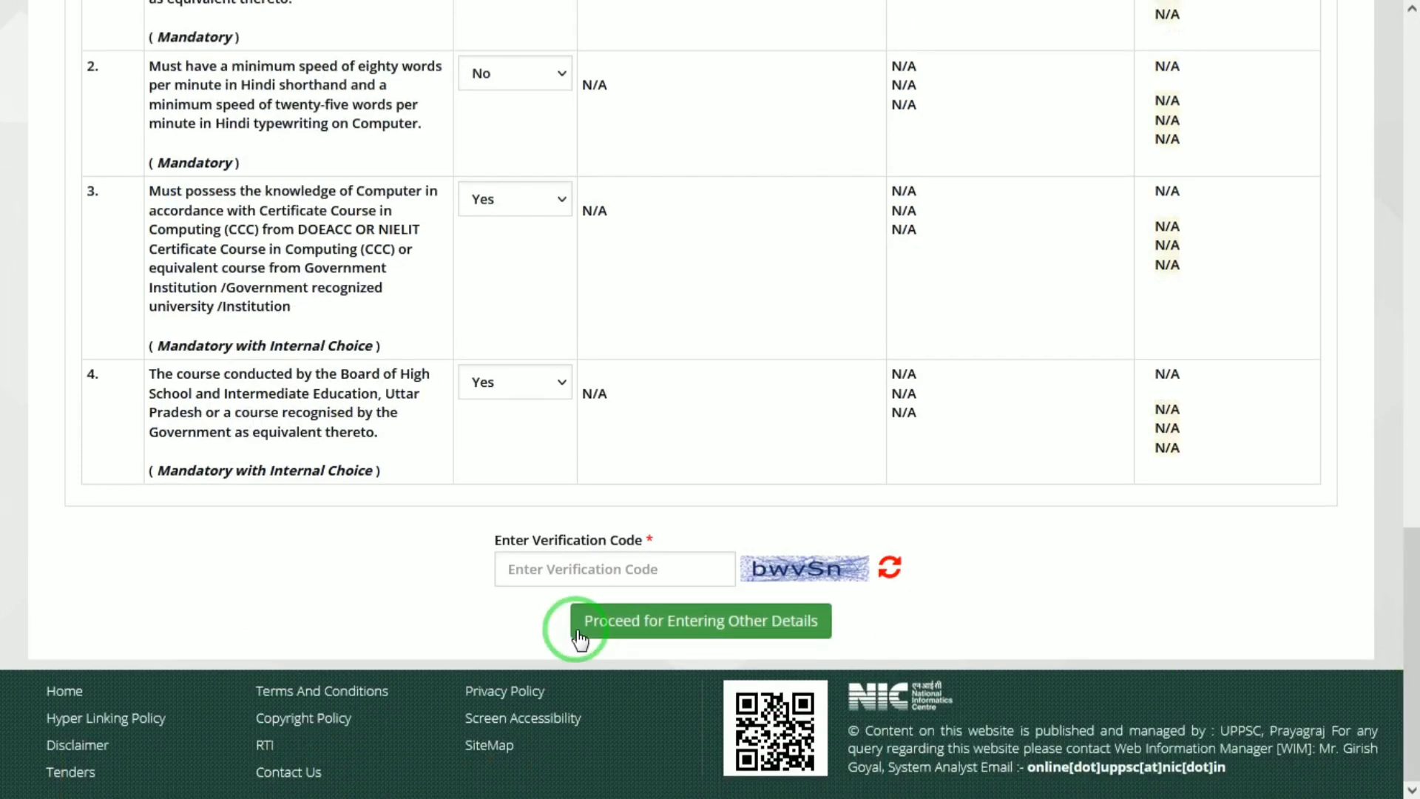
# Step: Enter the verification code, submit the qualifications and confirm the save prompts
pyautogui.click(616, 570)
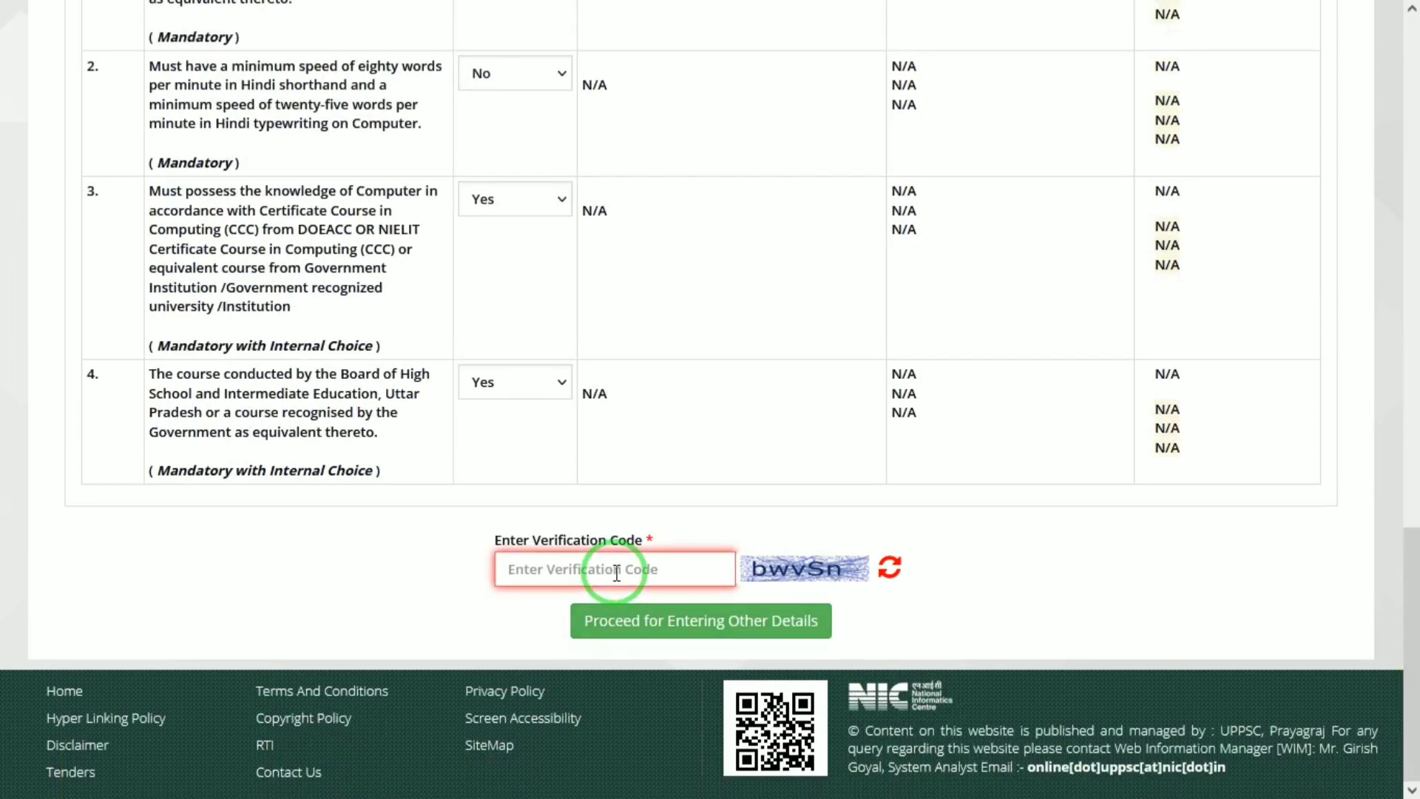
pyautogui.write('bwvSn')
pyautogui.click(661, 619)
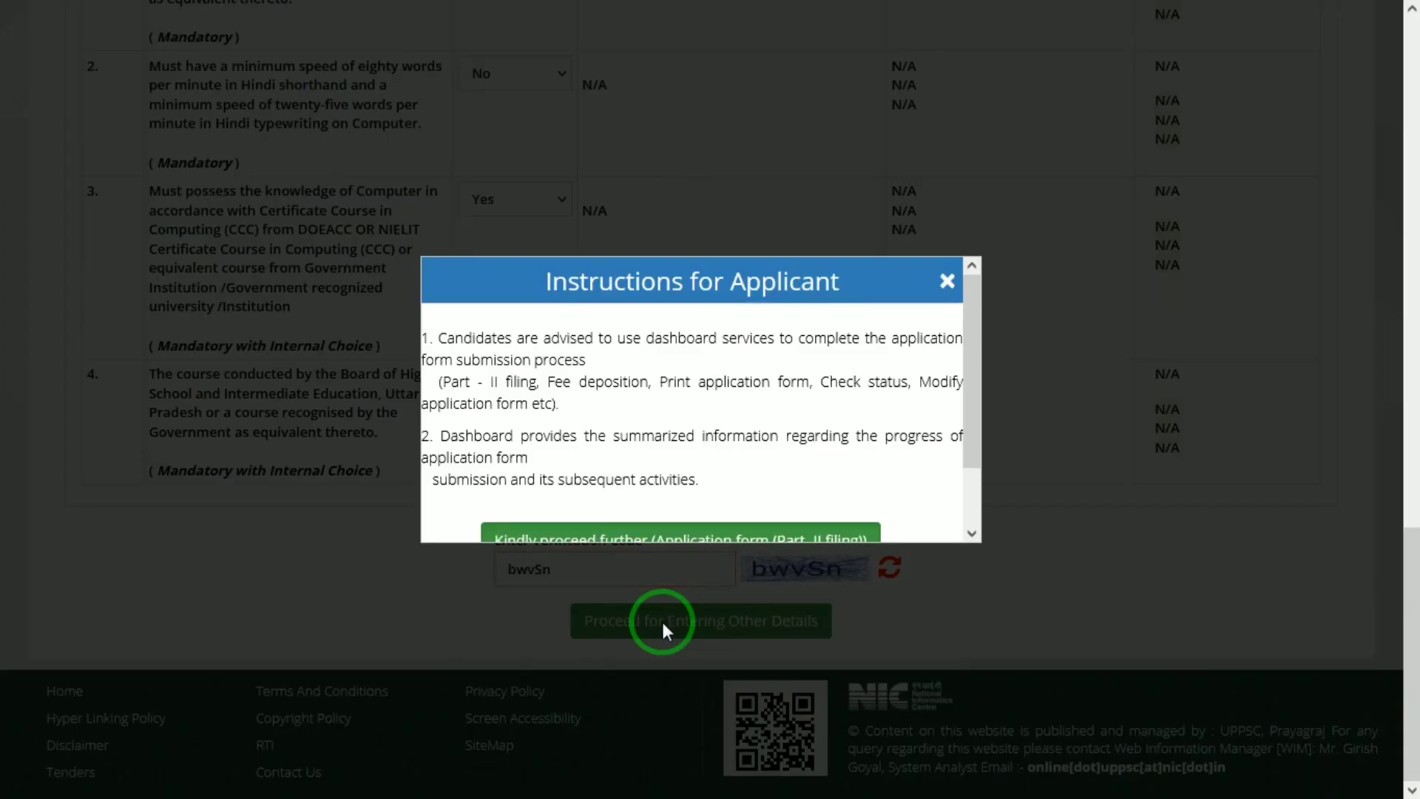
pyautogui.moveTo(970, 435); pyautogui.dragTo(970, 468)
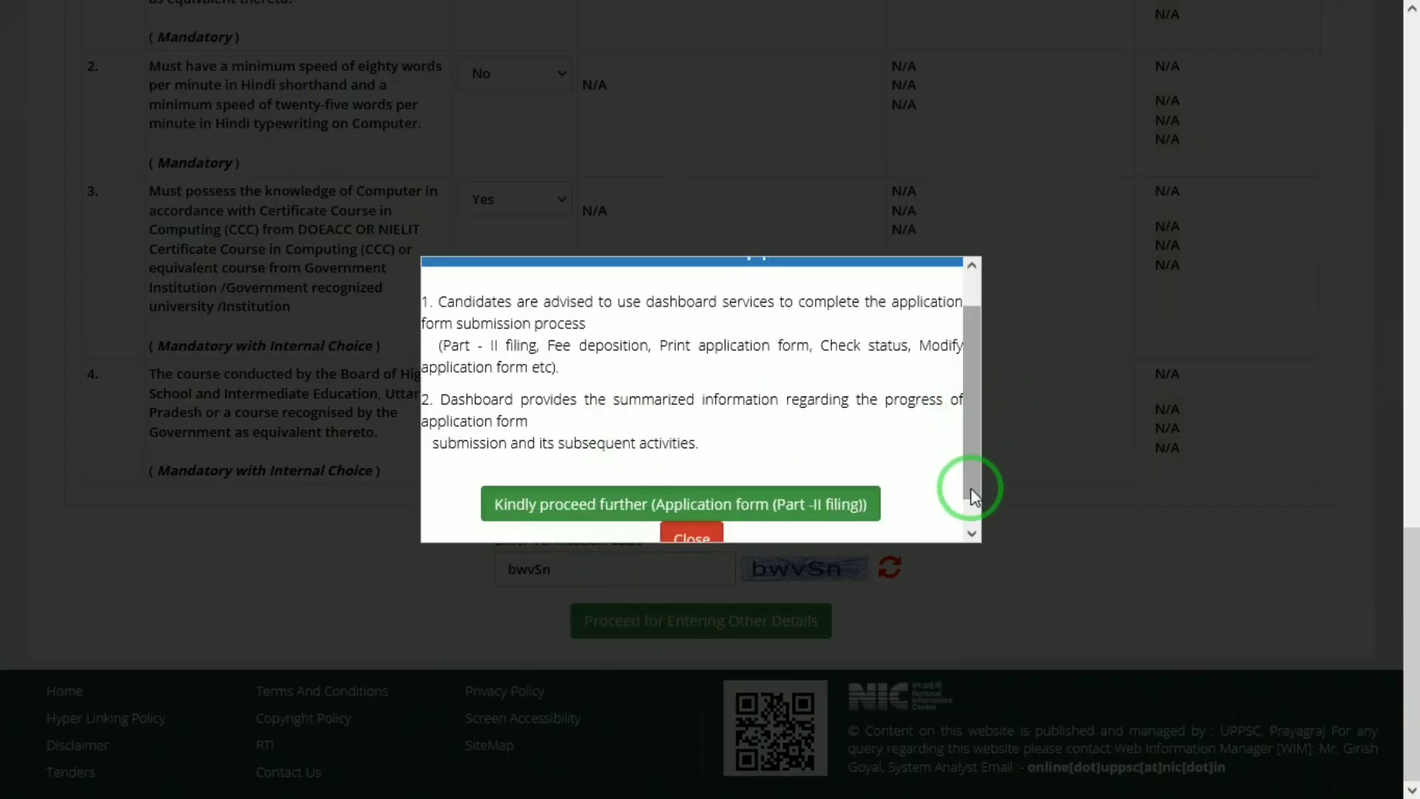
pyautogui.click(830, 507)
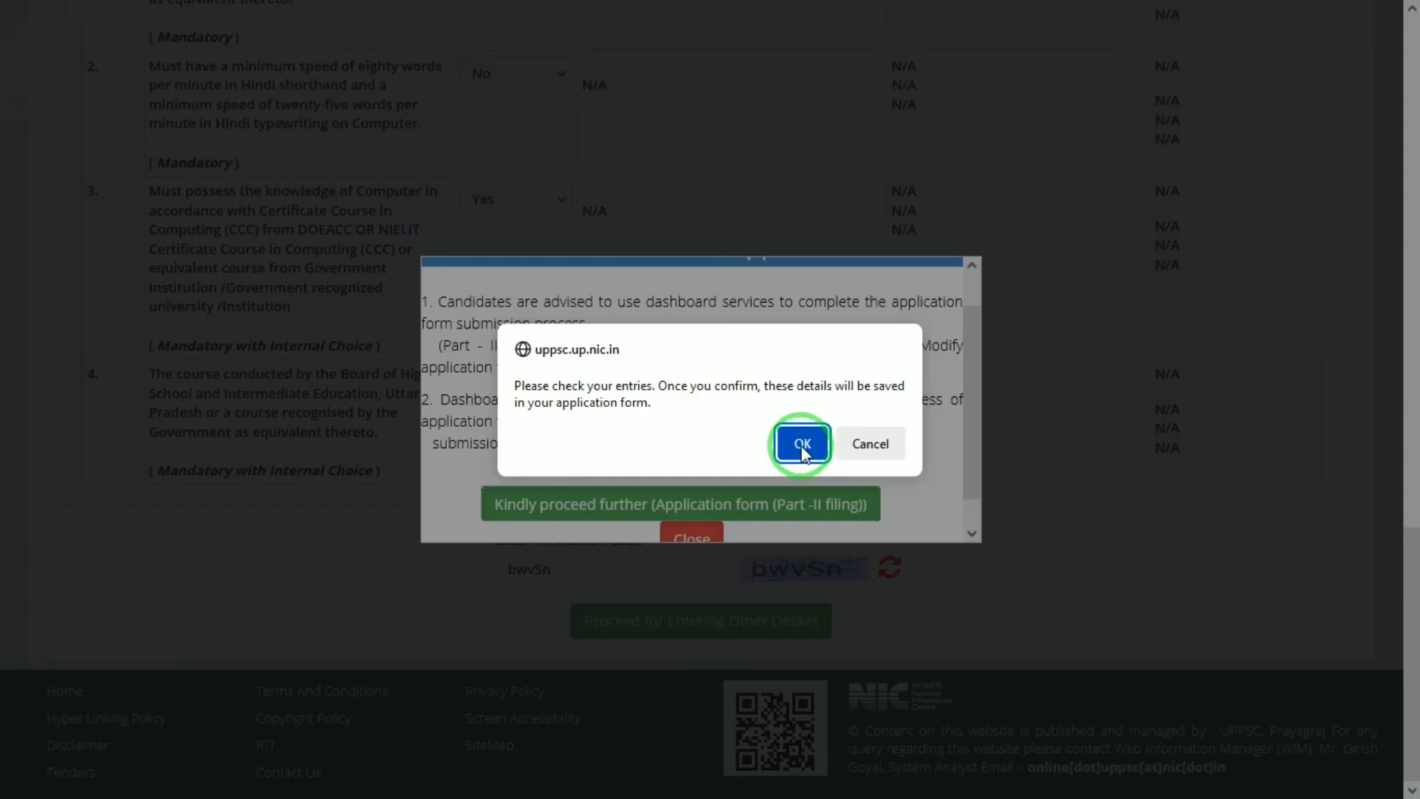
pyautogui.click(802, 449)
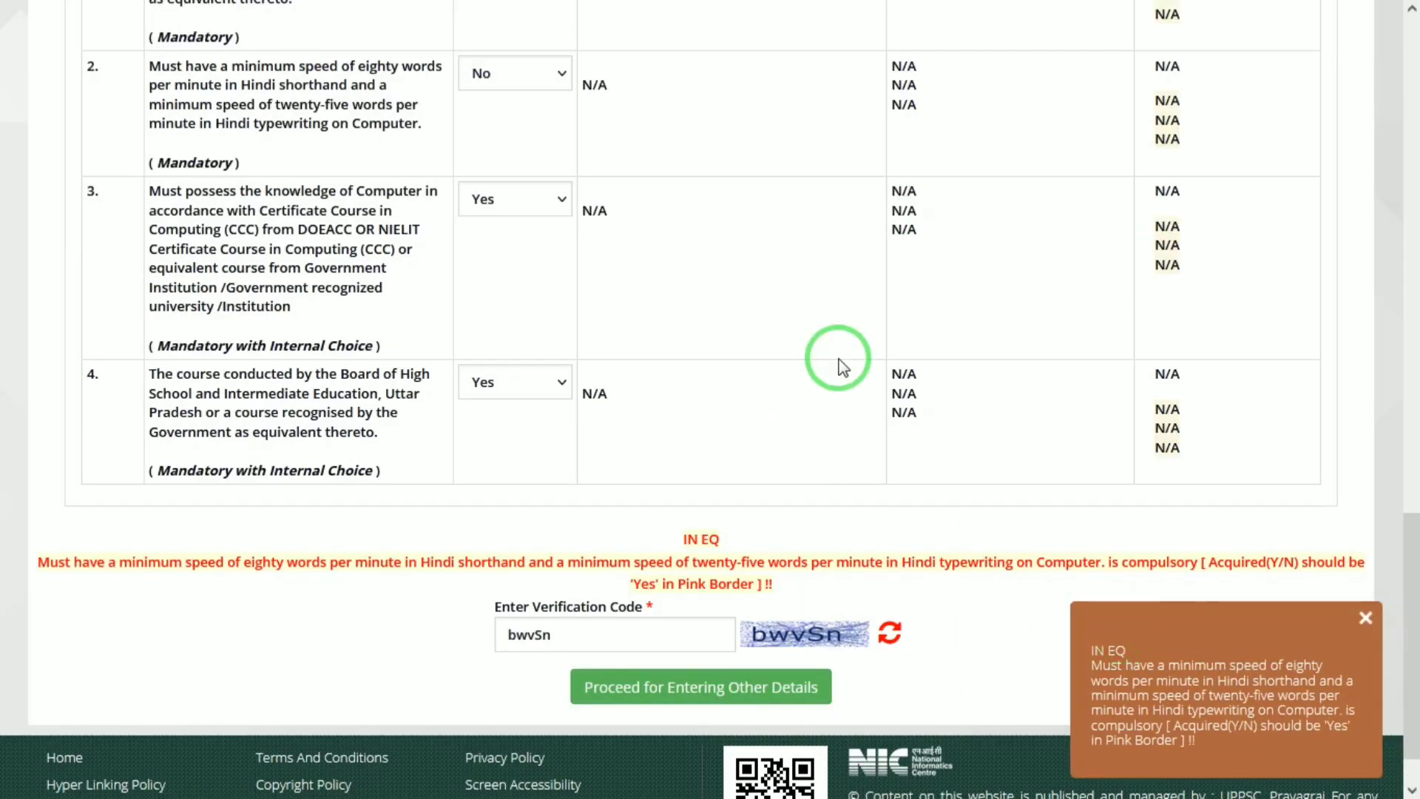
# Step: Switch the Hindi shorthand answer to Yes, resubmit and confirm the save
pyautogui.click(495, 74)
pyautogui.click(477, 157)
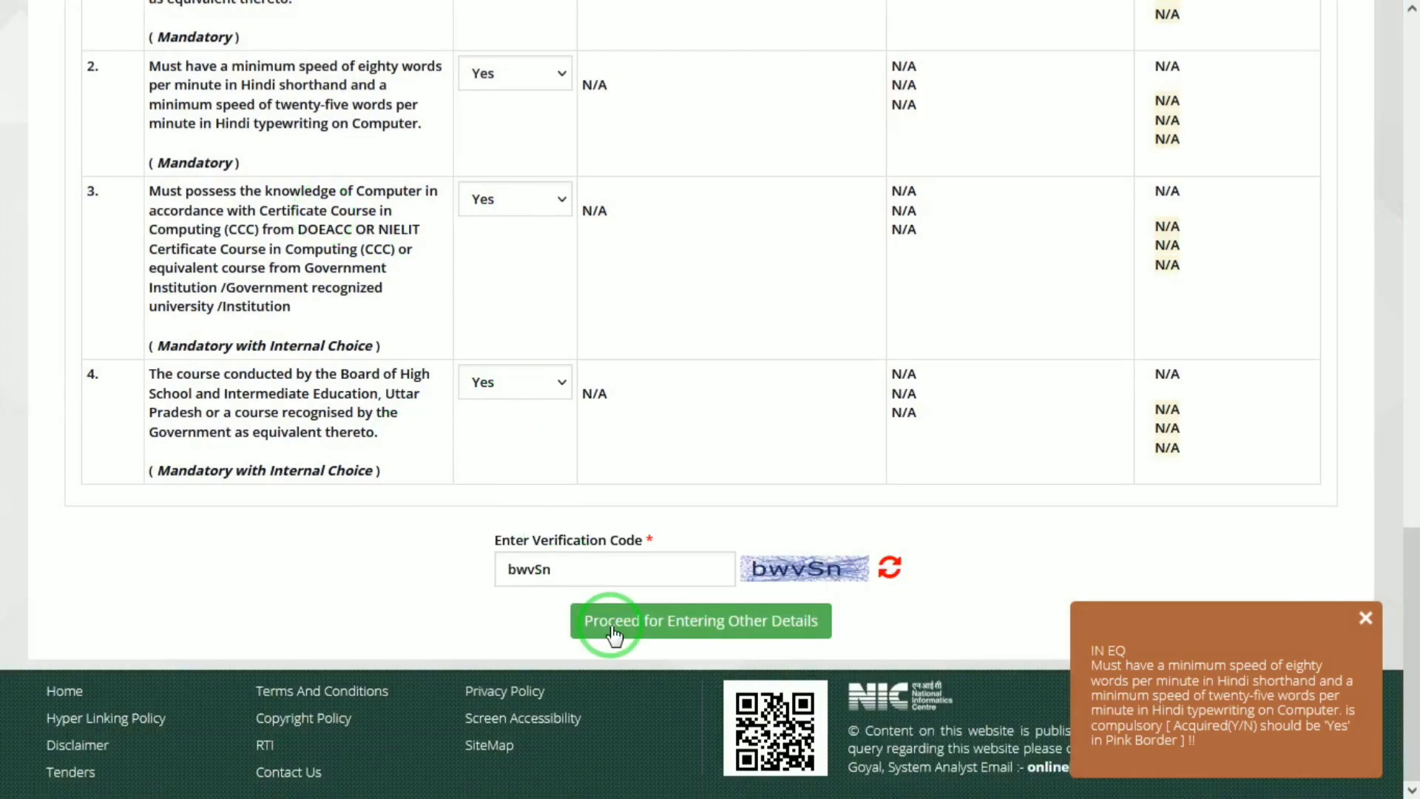
pyautogui.click(649, 631)
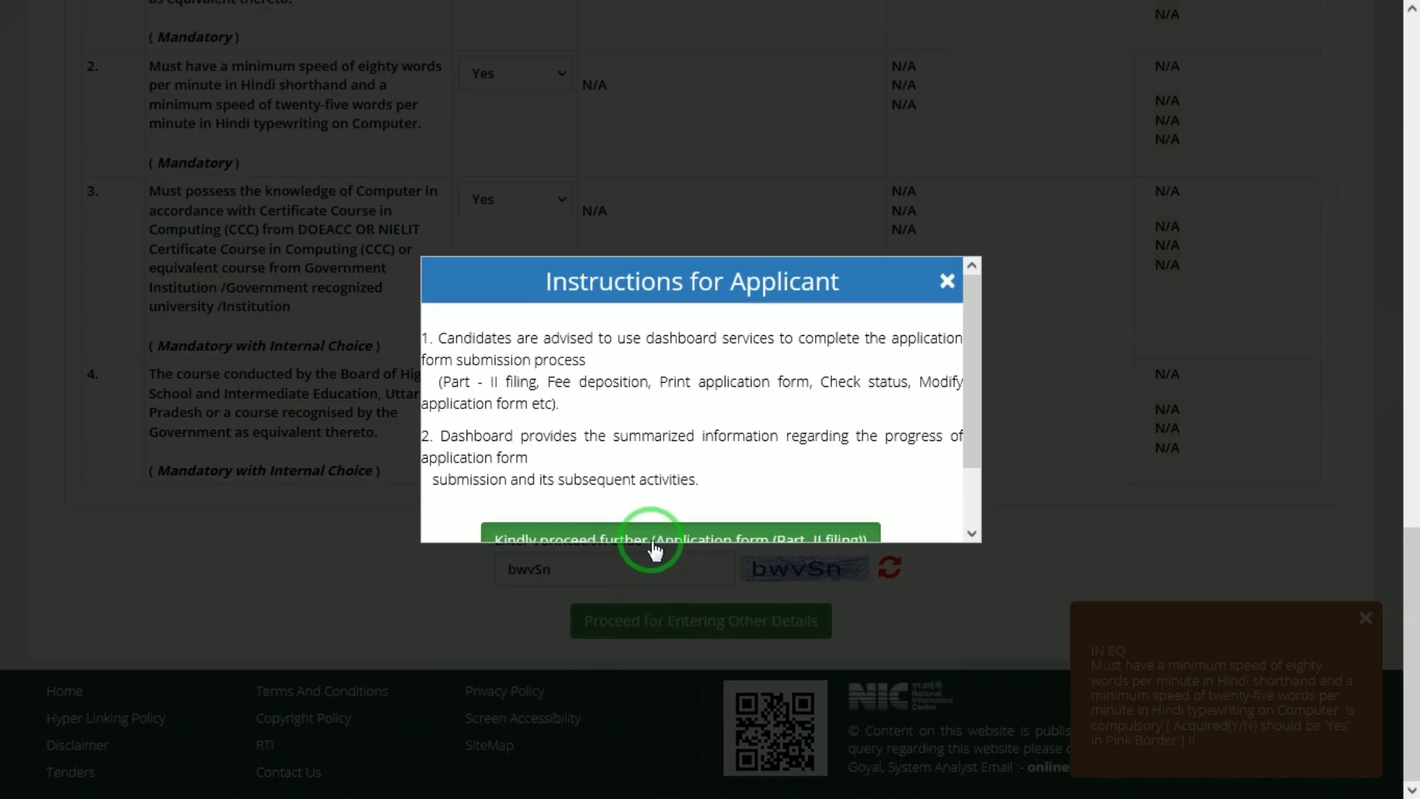
pyautogui.click(651, 540)
pyautogui.click(802, 442)
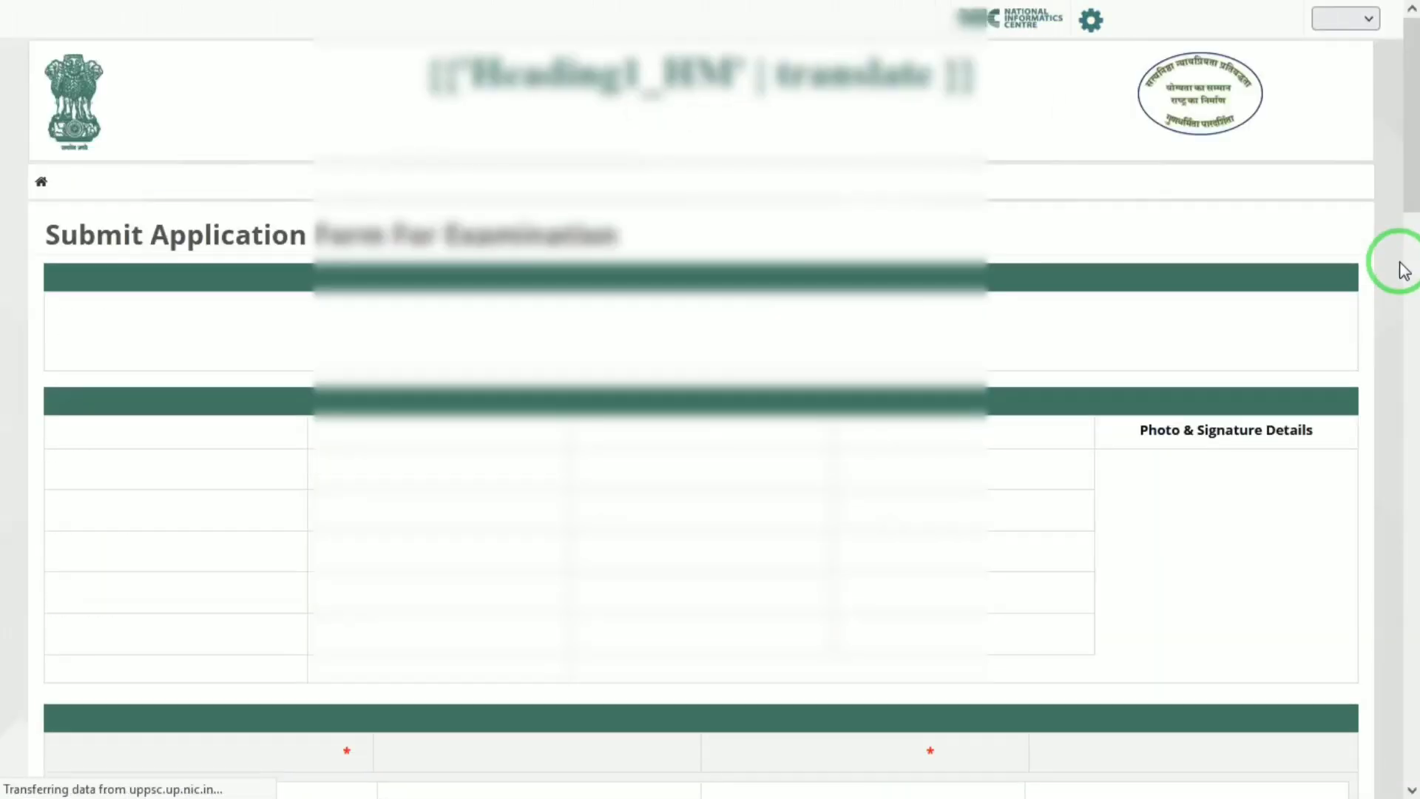
# Step: Select Yes for 'I accept the above declarations' in the Declaration Segment
pyautogui.moveTo(1409, 152); pyautogui.dragTo(1409, 673)
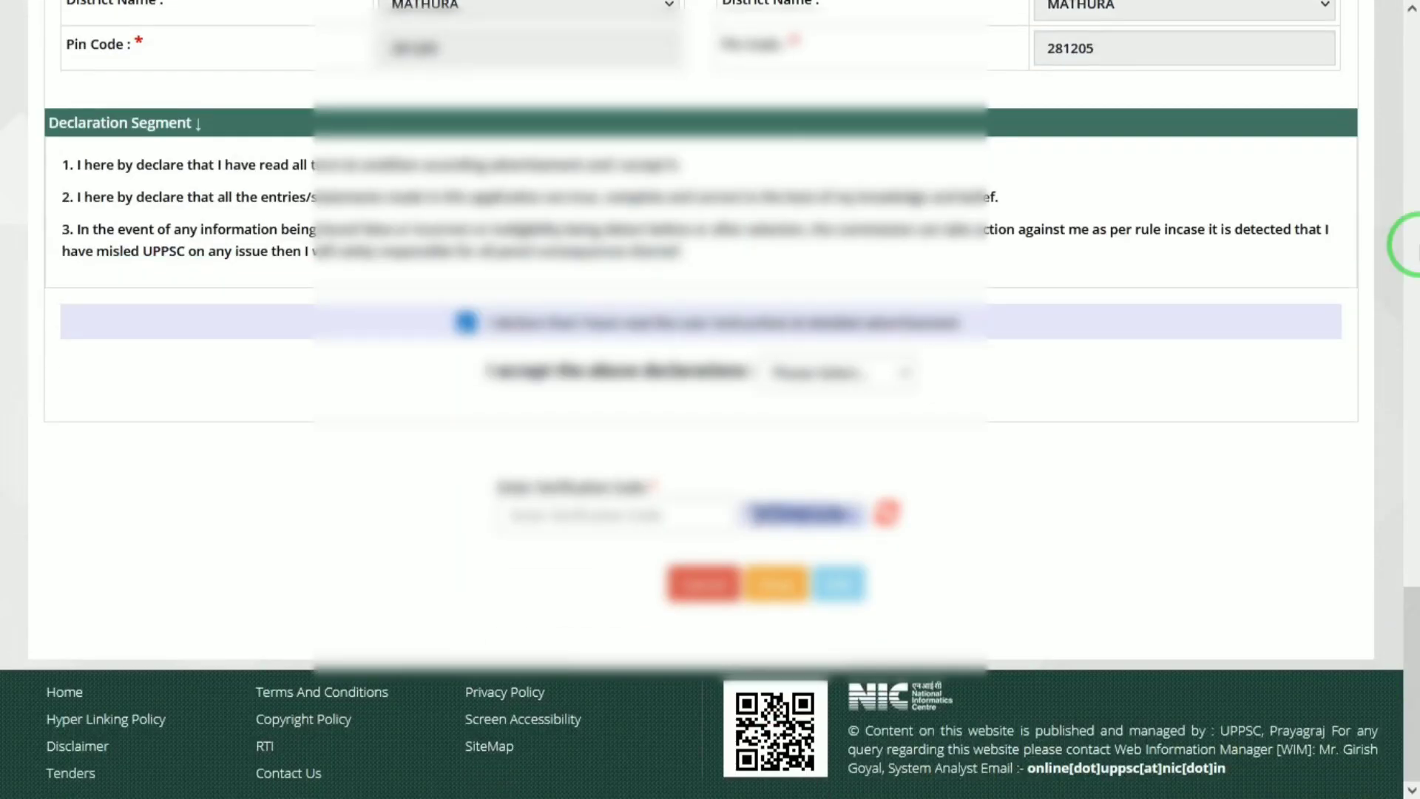
pyautogui.click(817, 372)
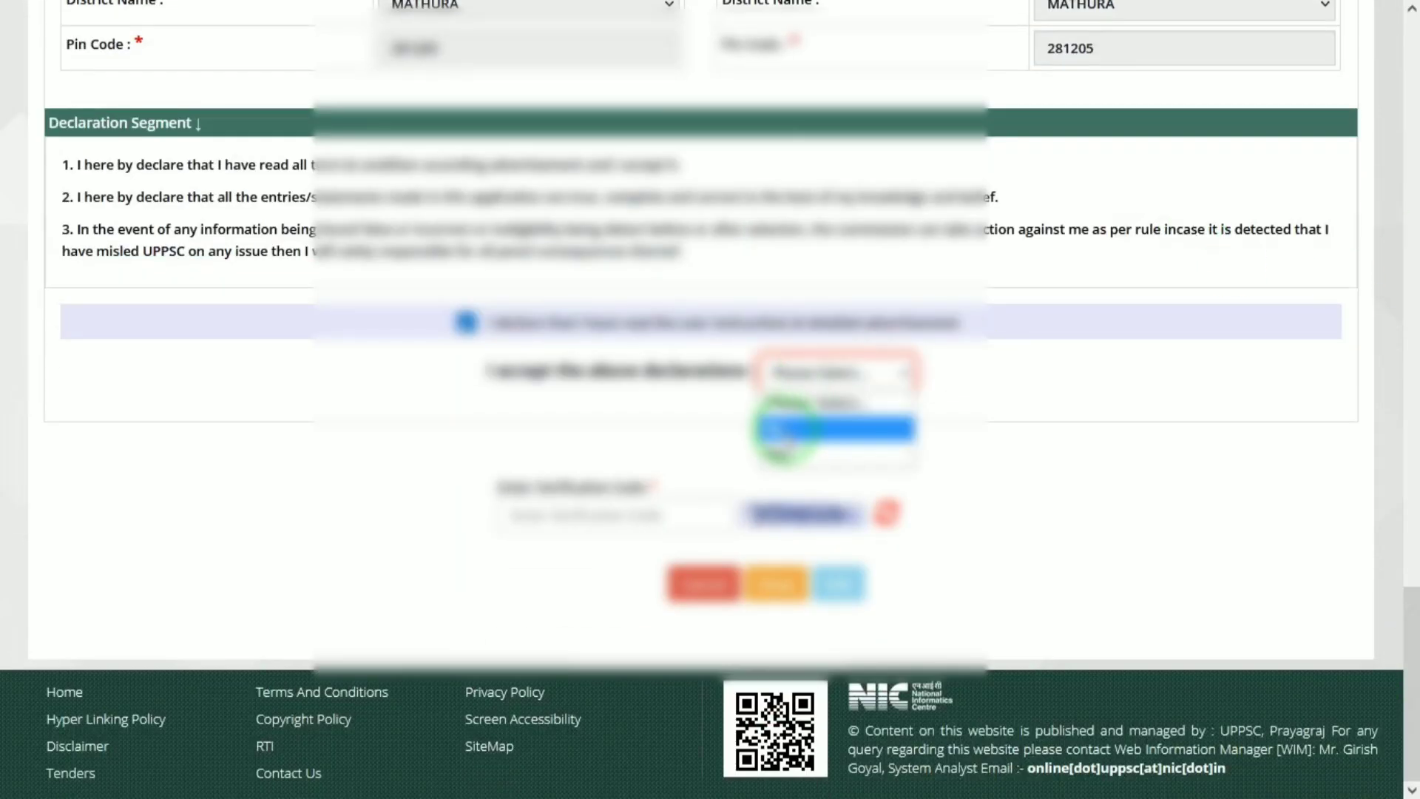
pyautogui.click(779, 452)
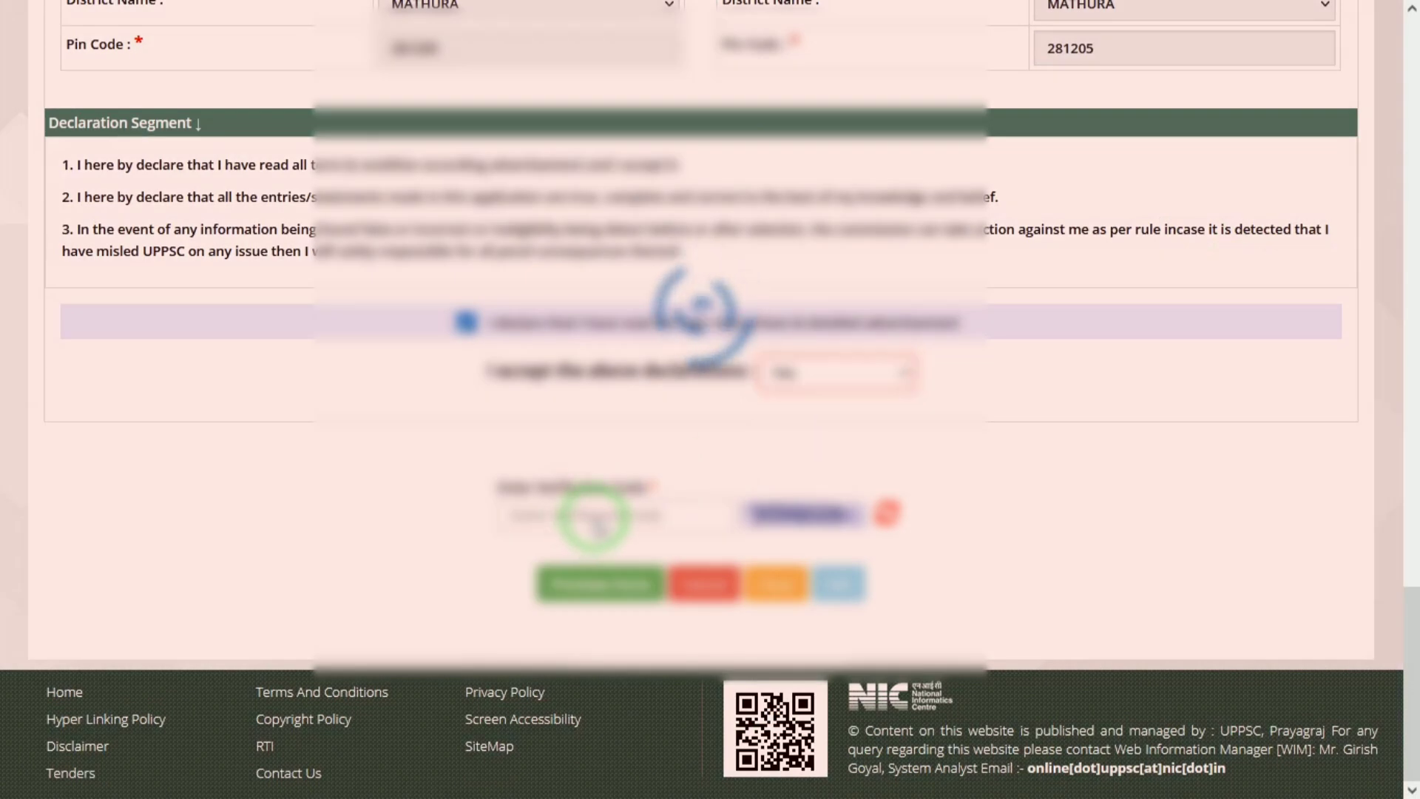